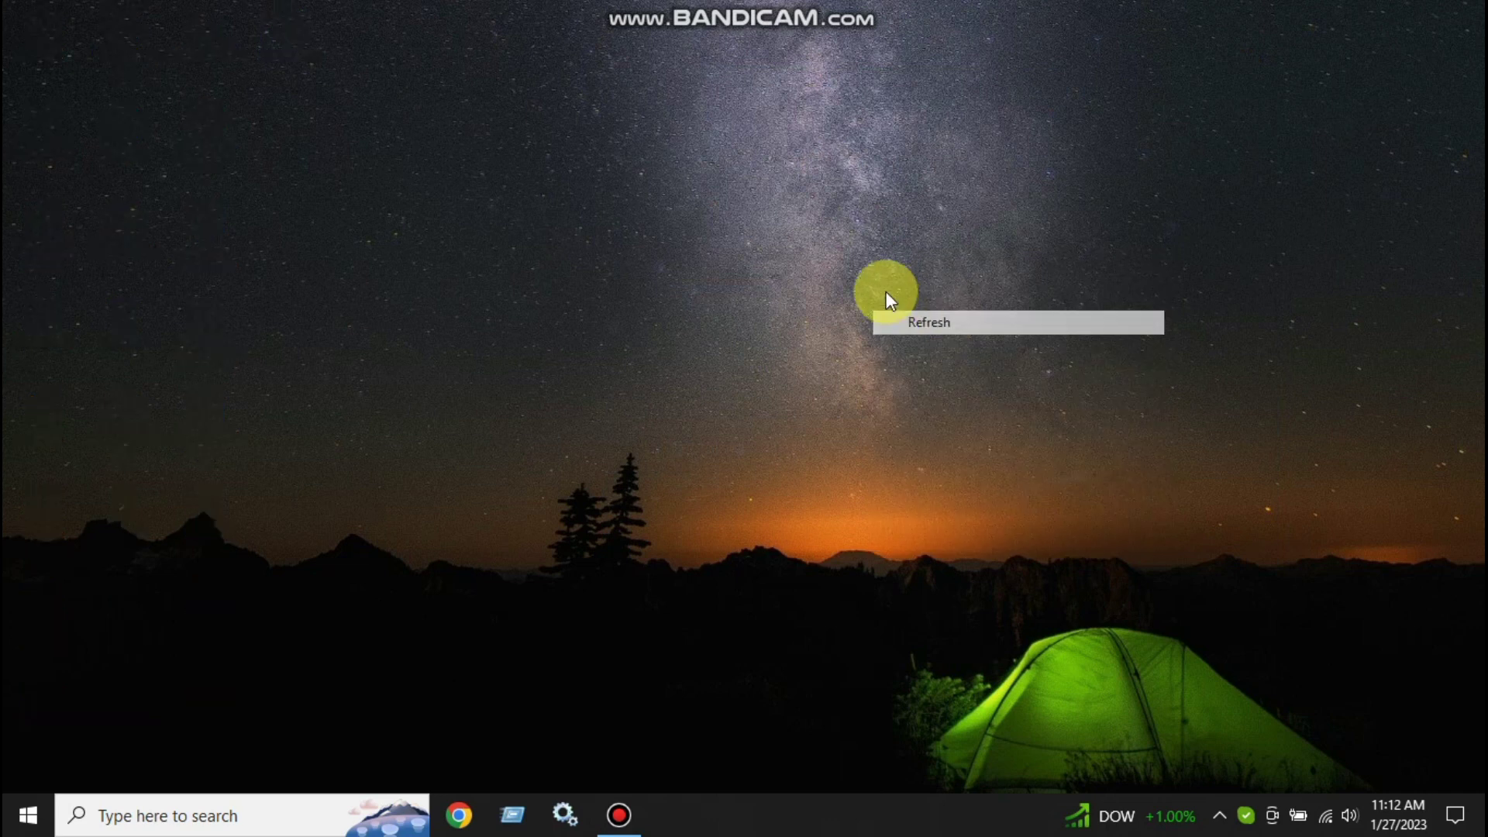
Refresh the desktop several times in a row.
{"action": "right_click", "coordinate": [999, 361]}
{"action": "left_click", "coordinate": [1004, 370]}
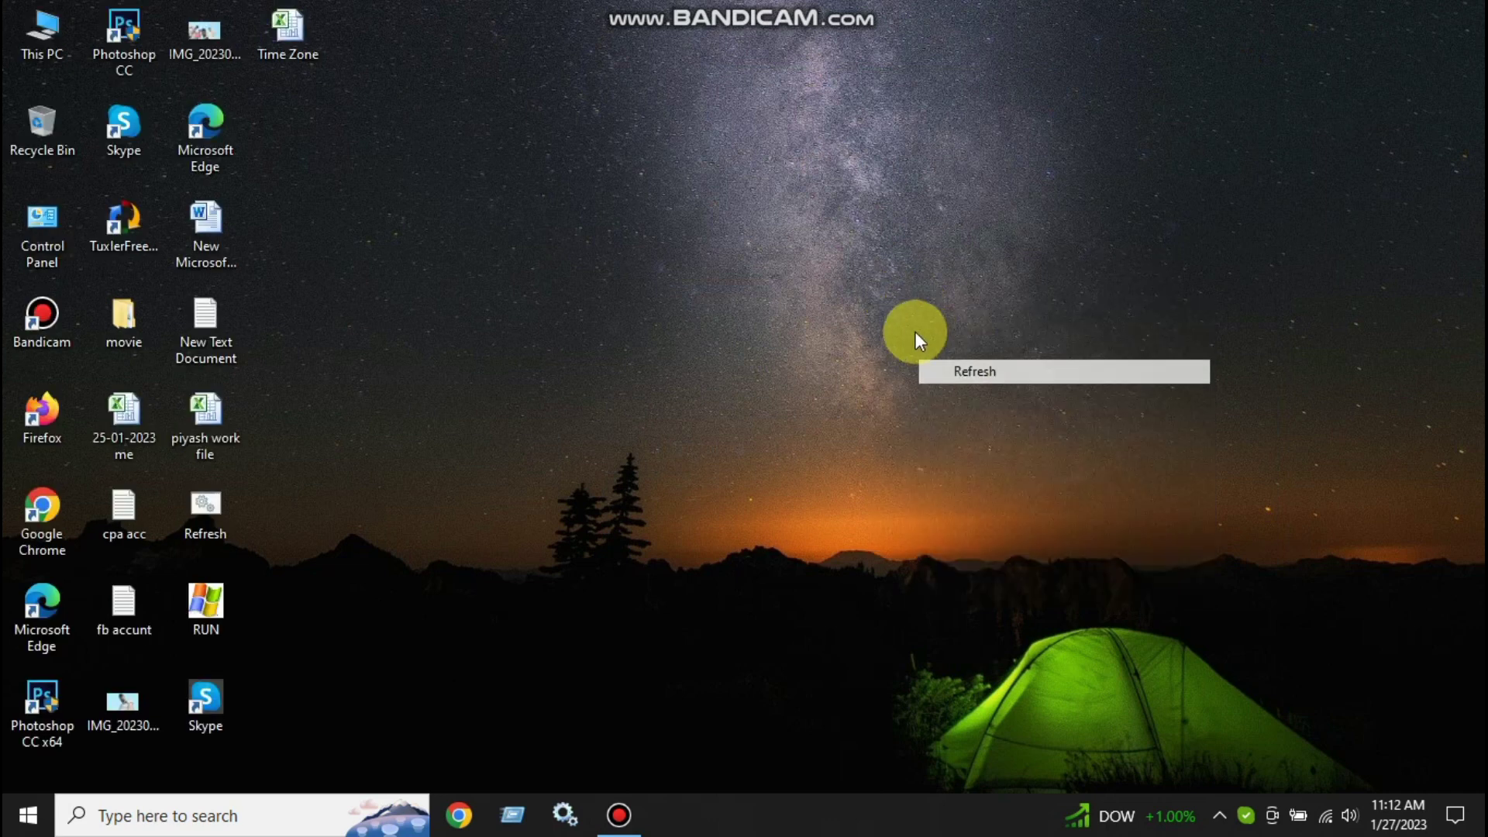
{"action": "right_click", "coordinate": [909, 331]}
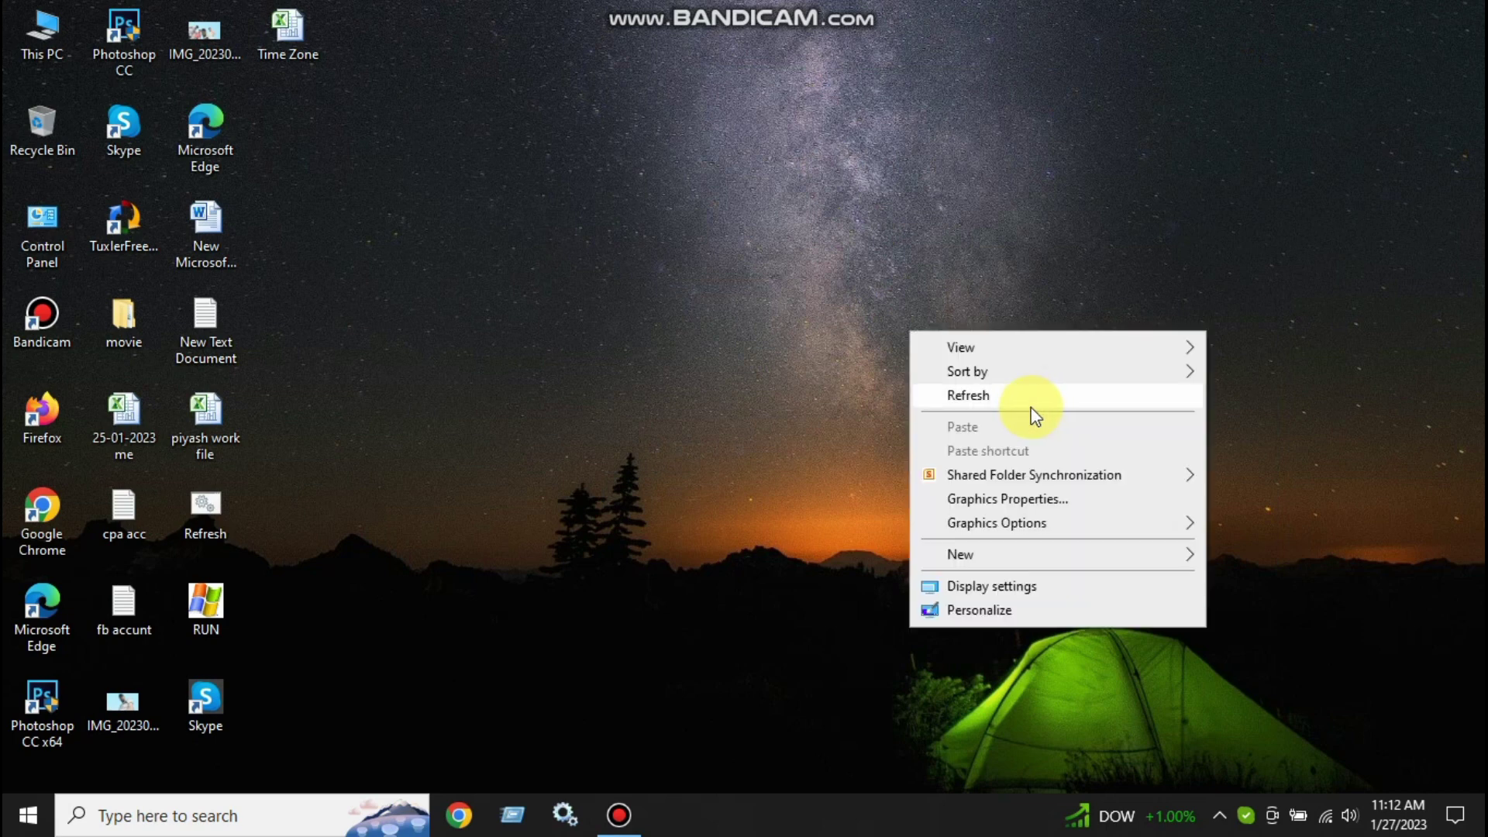
{"action": "left_click", "coordinate": [1026, 397]}
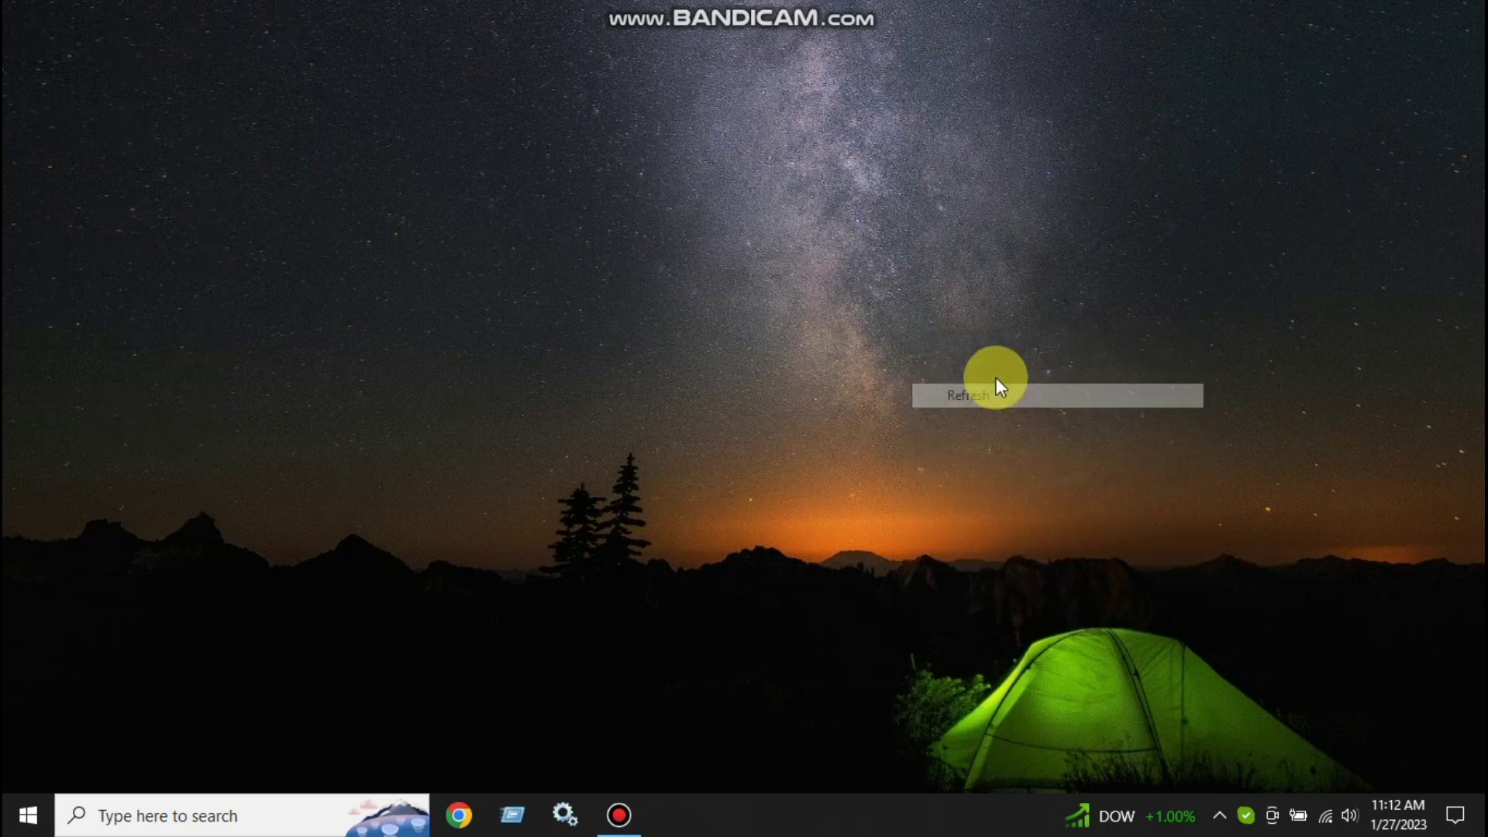
{"action": "right_click", "coordinate": [1044, 406]}
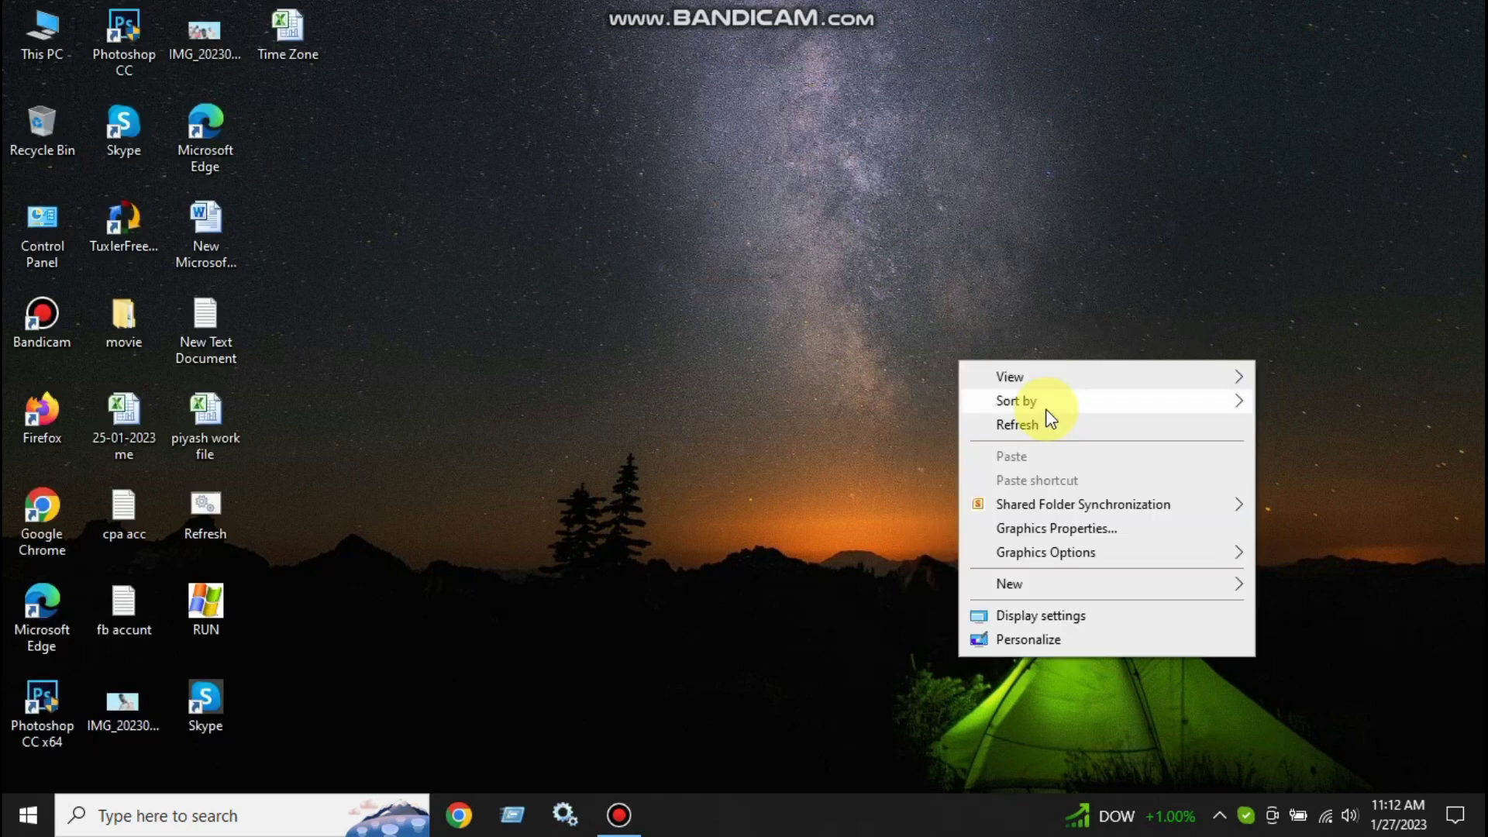
{"action": "left_click", "coordinate": [1037, 423]}
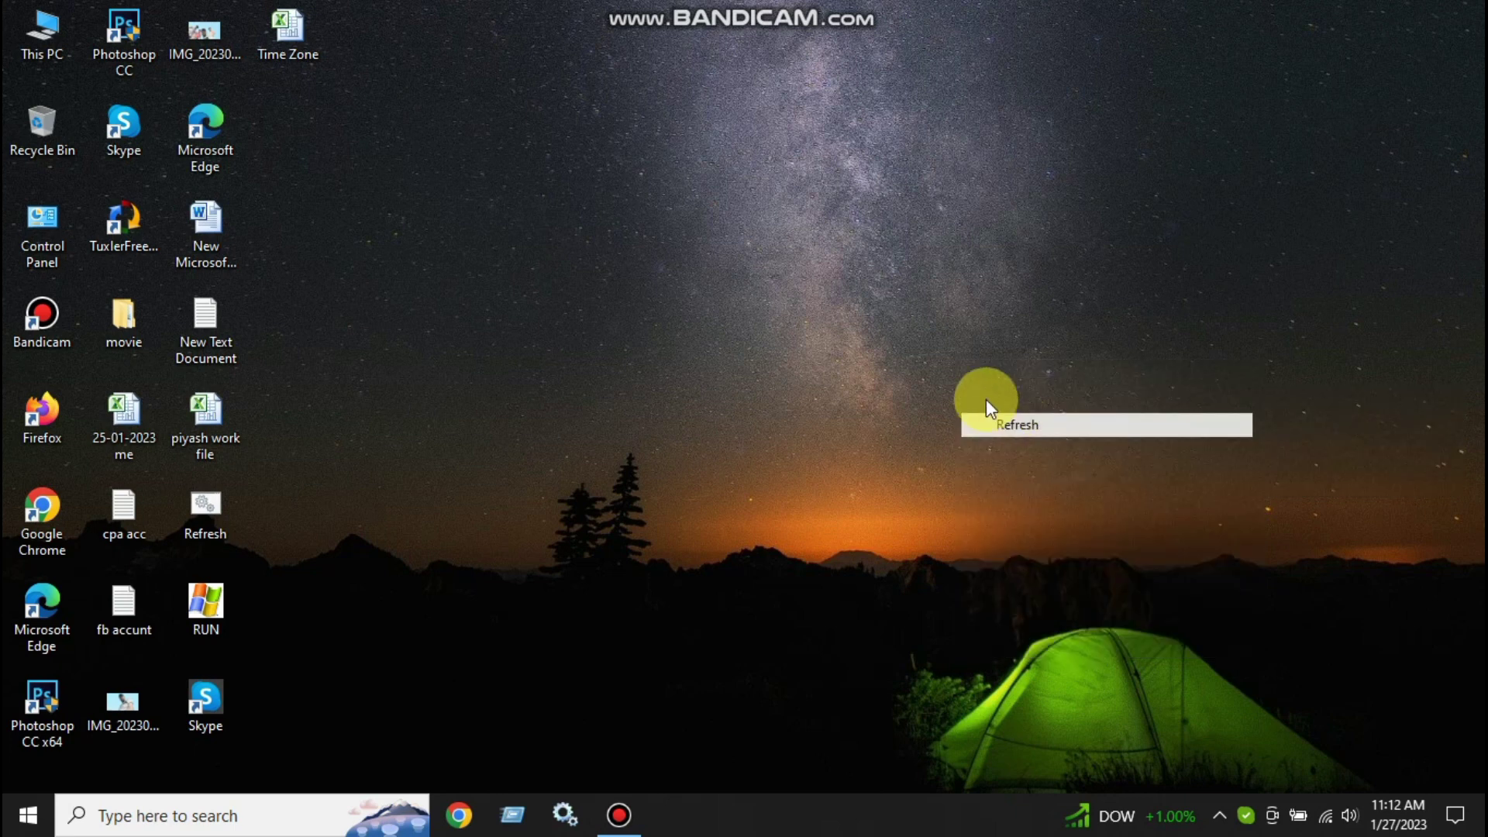
{"action": "right_click", "coordinate": [1061, 462]}
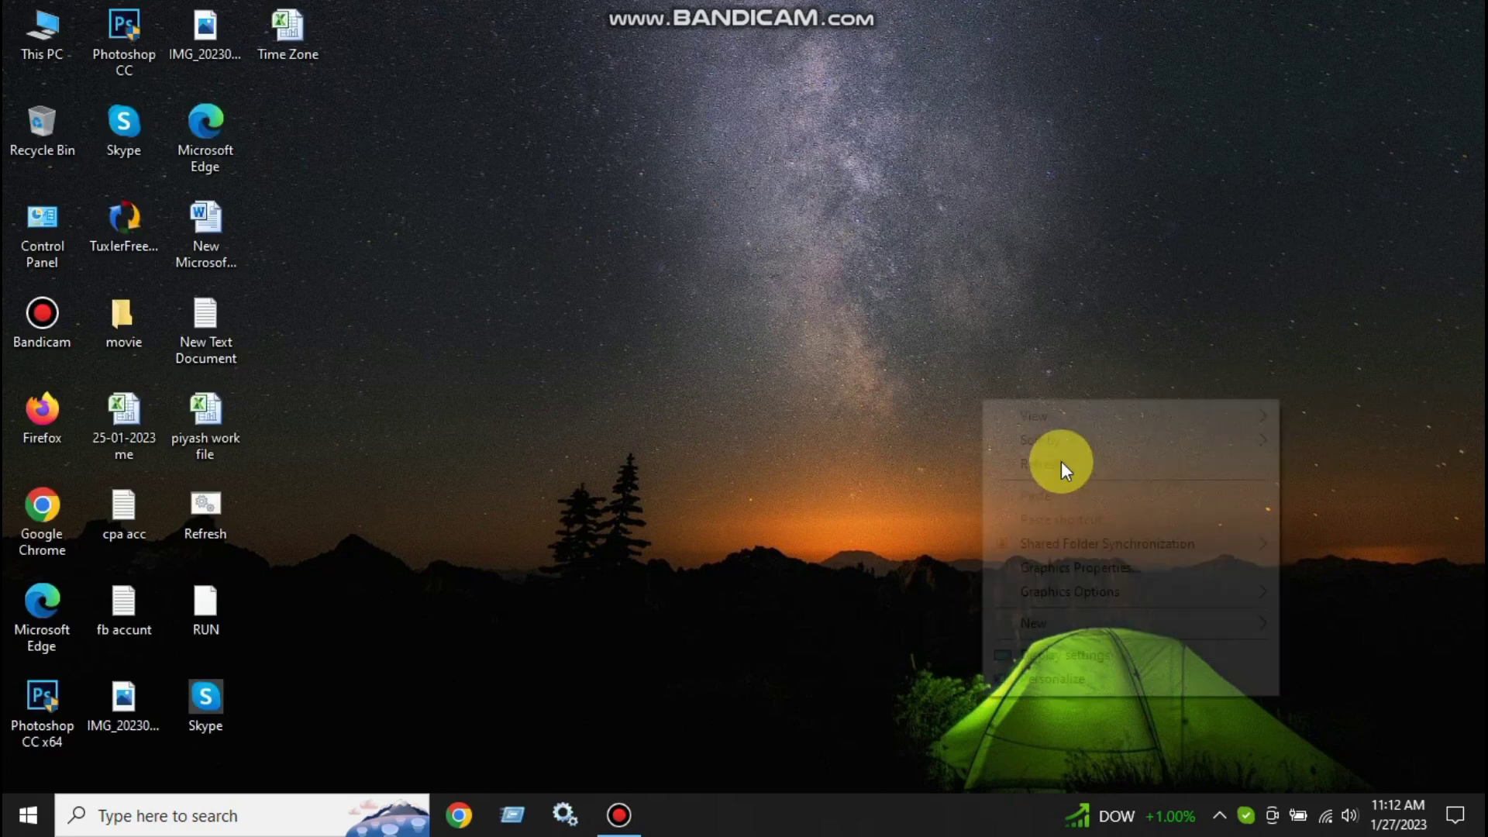
{"action": "left_click", "coordinate": [1062, 462]}
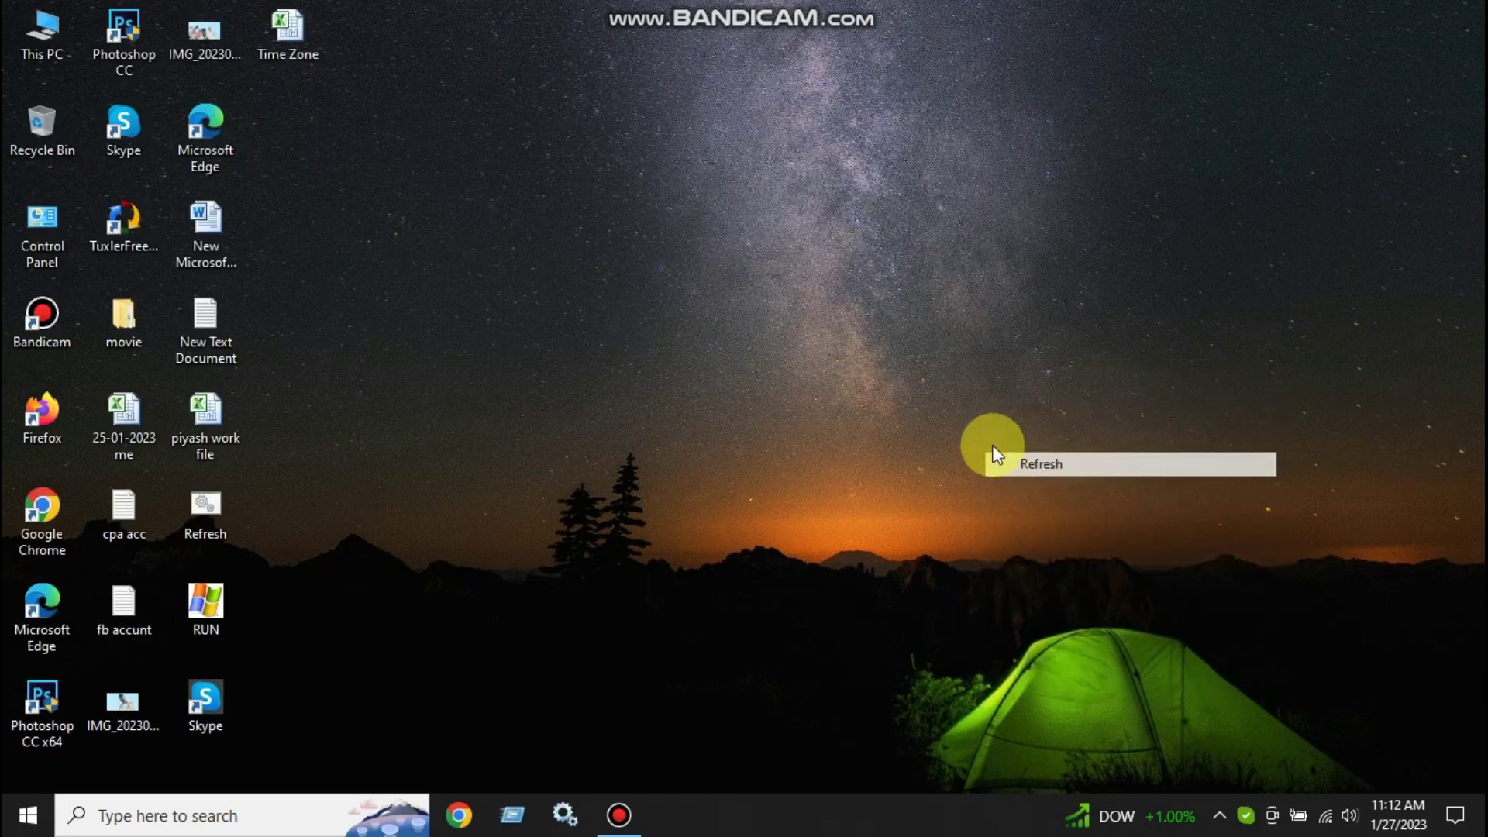
{"action": "right_click", "coordinate": [1084, 510]}
{"action": "left_click", "coordinate": [1084, 510]}
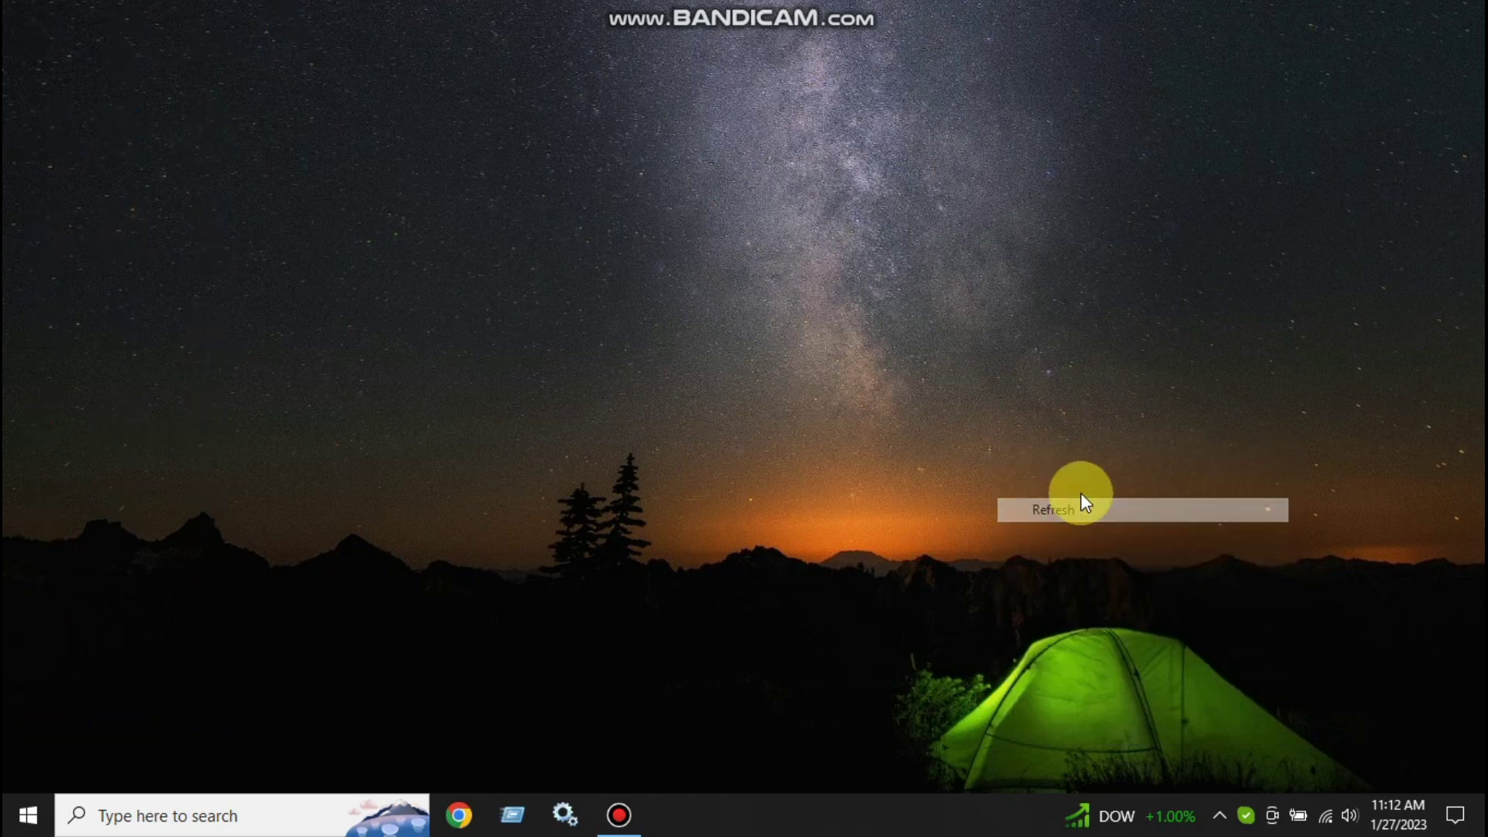
In Windows Security's virus and threat protection settings, switch Real-time protection off.
{"action": "left_click", "coordinate": [1244, 815]}
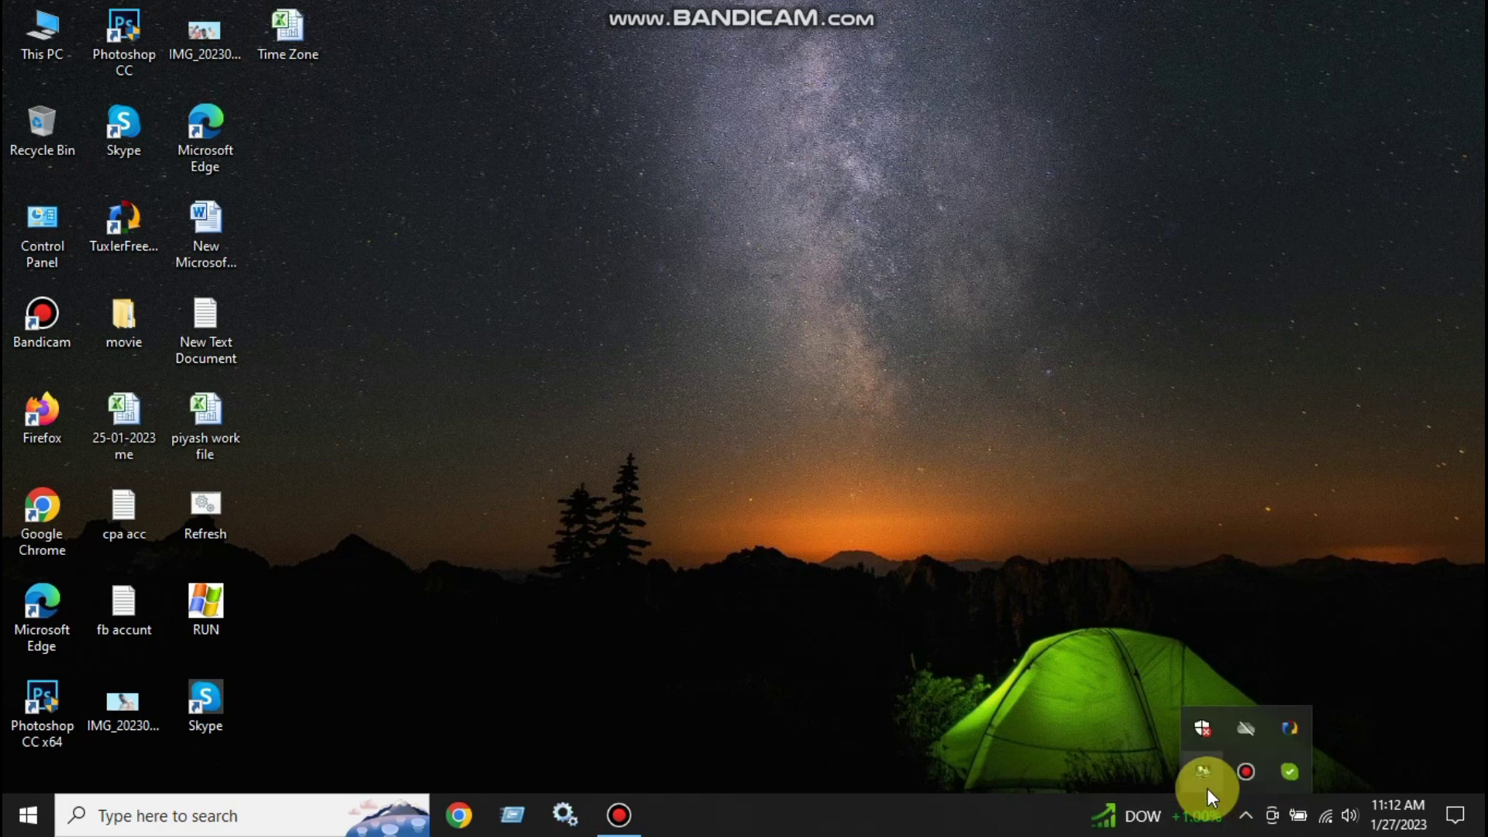
{"action": "left_click", "coordinate": [1211, 730]}
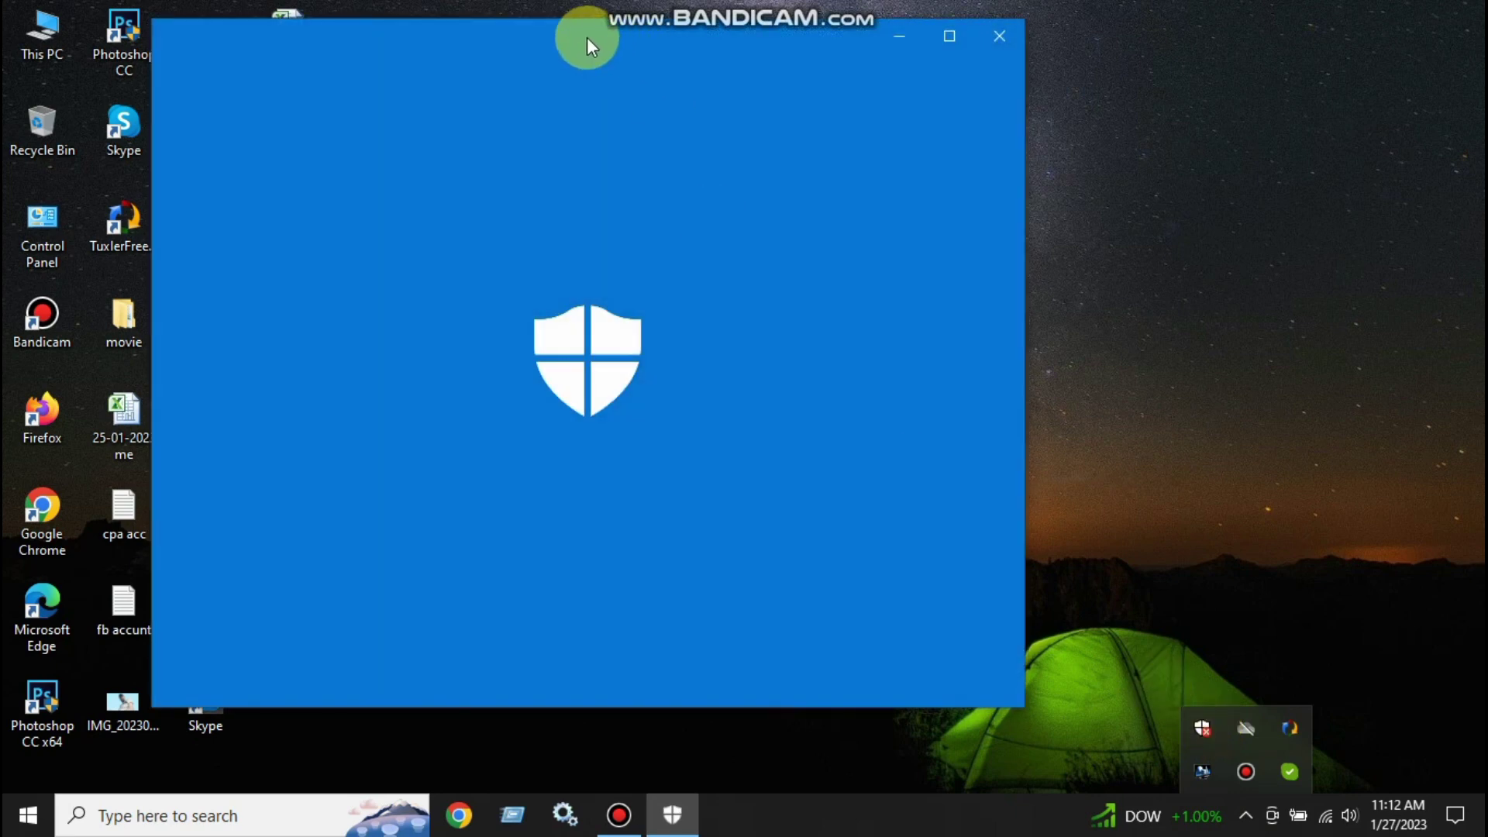
{"action": "left_click_drag", "start_coordinate": [588, 37], "coordinate": [657, 53]}
{"action": "right_click", "coordinate": [1114, 88]}
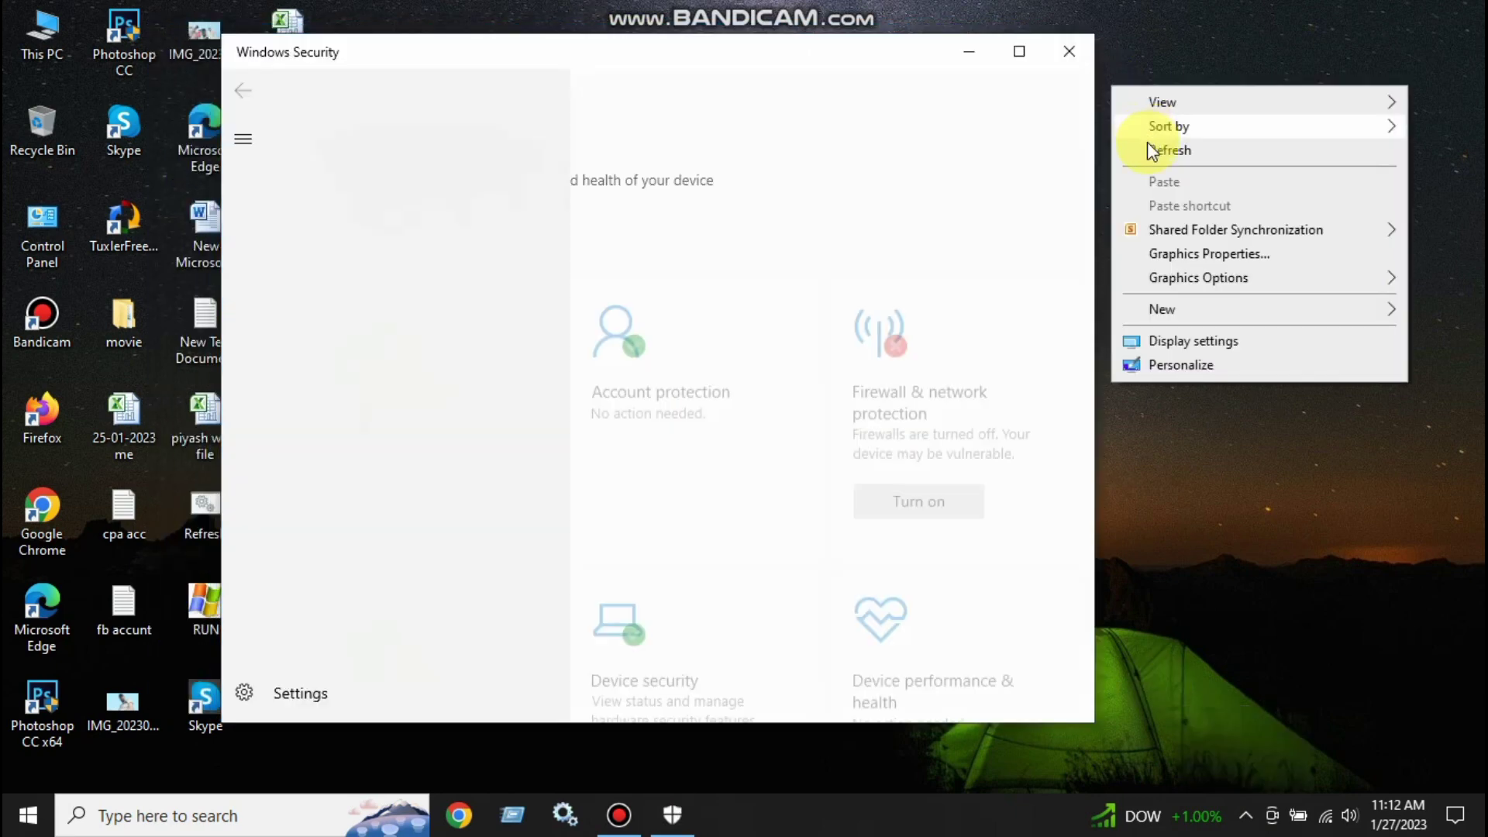
{"action": "left_click", "coordinate": [1155, 149]}
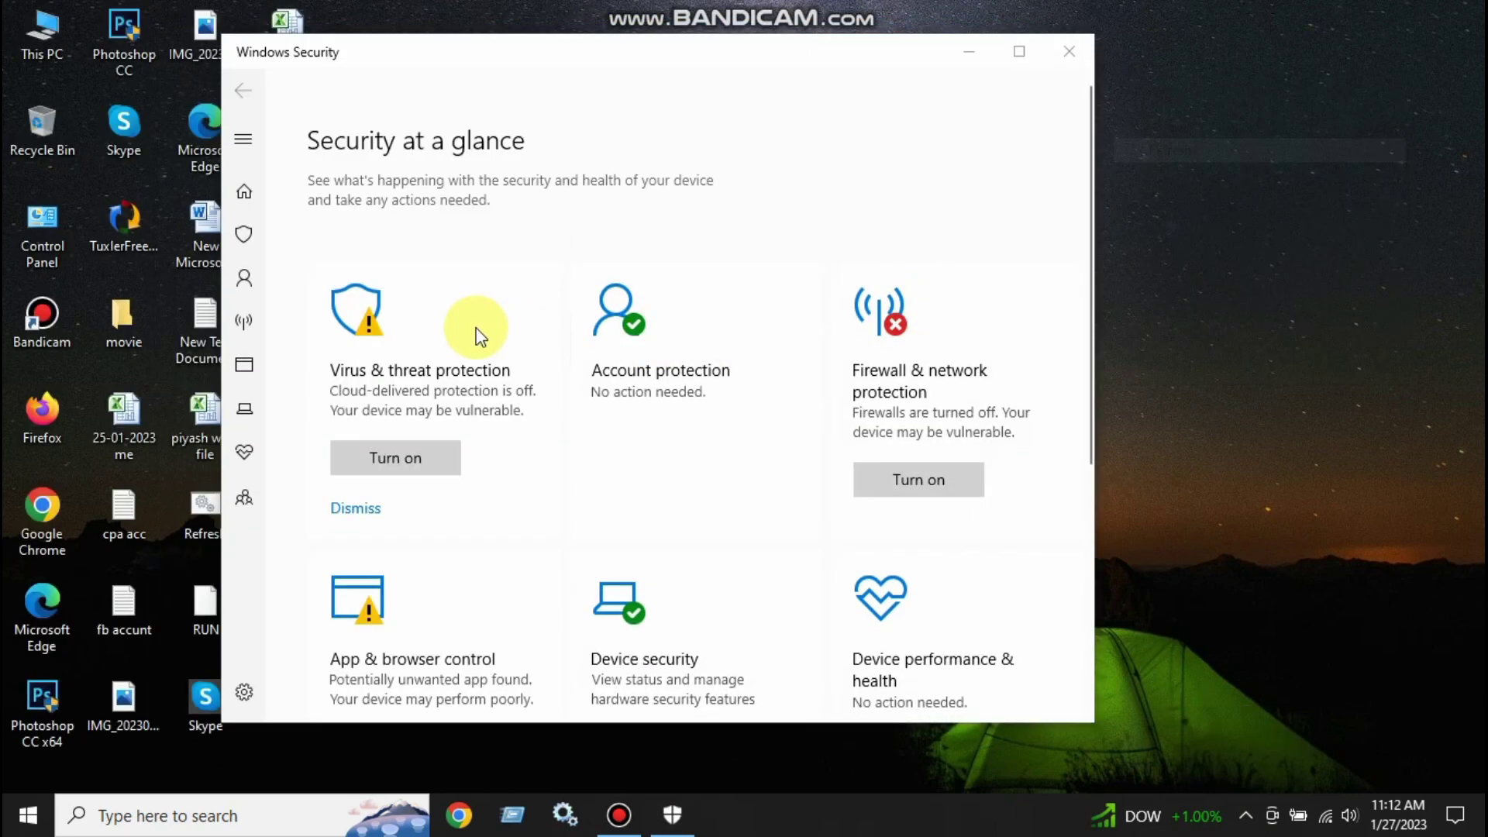
{"action": "left_click", "coordinate": [431, 353]}
{"action": "scroll", "coordinate": [397, 465], "scroll_direction": "down", "scroll_amount": 4}
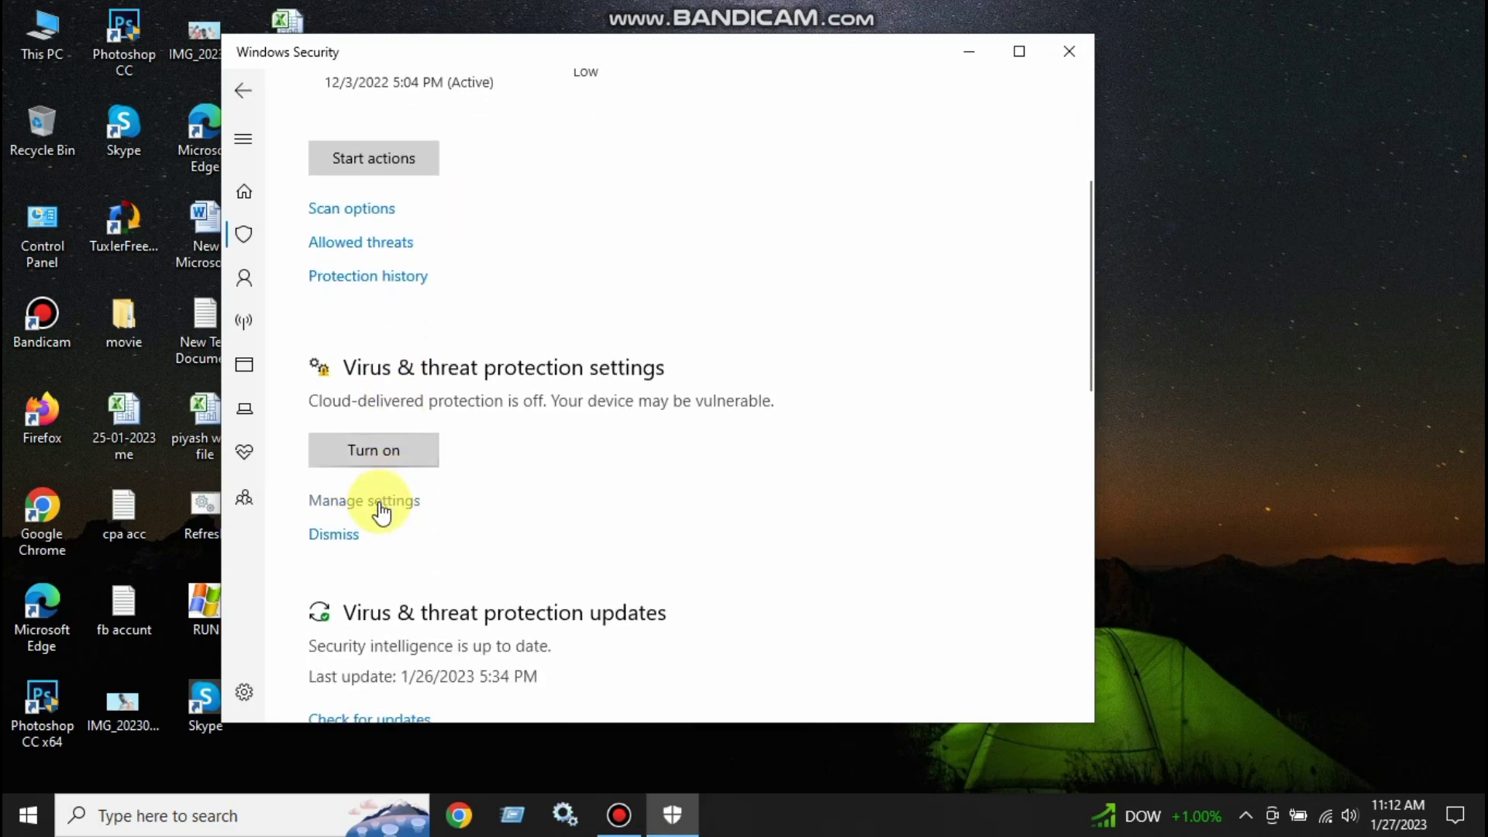
{"action": "left_click", "coordinate": [376, 500]}
{"action": "left_click", "coordinate": [403, 377]}
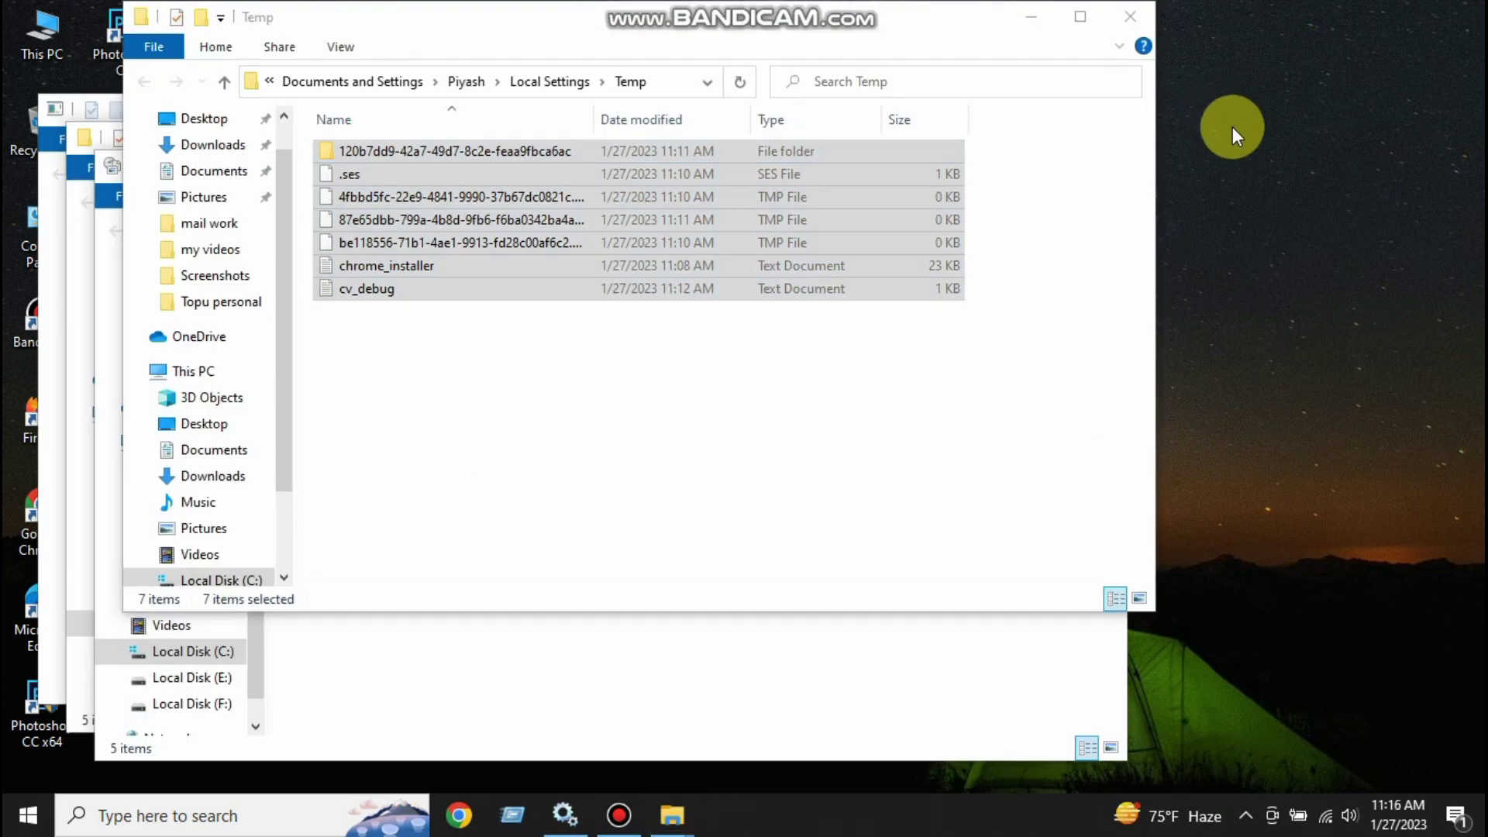
Refresh the desktop and select the temporary files in the Temp folder.
{"action": "right_click", "coordinate": [1235, 127]}
{"action": "left_click", "coordinate": [1239, 165]}
{"action": "left_click_drag", "start_coordinate": [951, 394], "coordinate": [961, 140]}
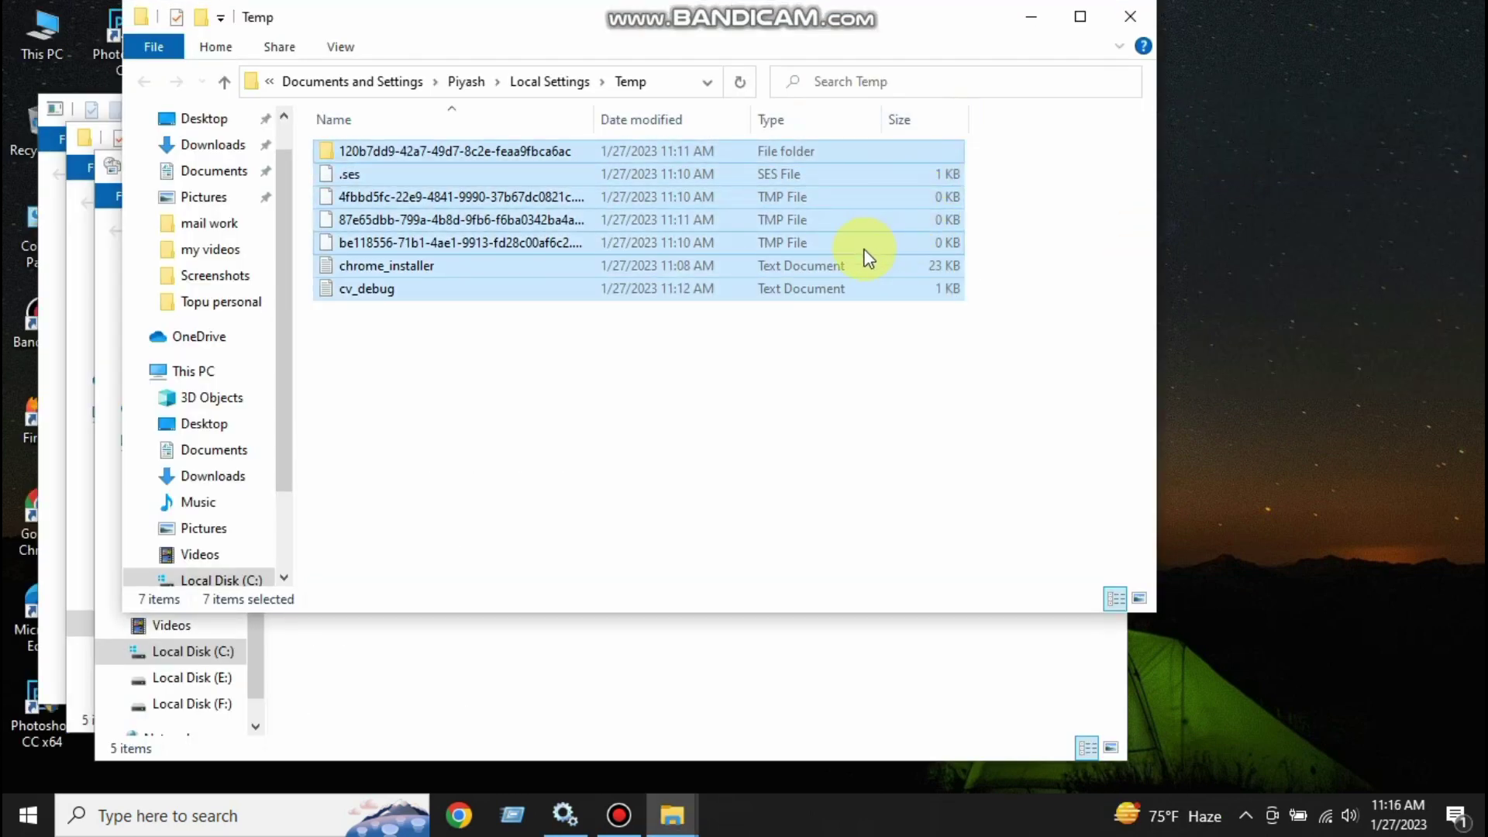
Delete the user Temp files, skipping those in use, and close the window.
{"action": "key", "text": "Delete"}
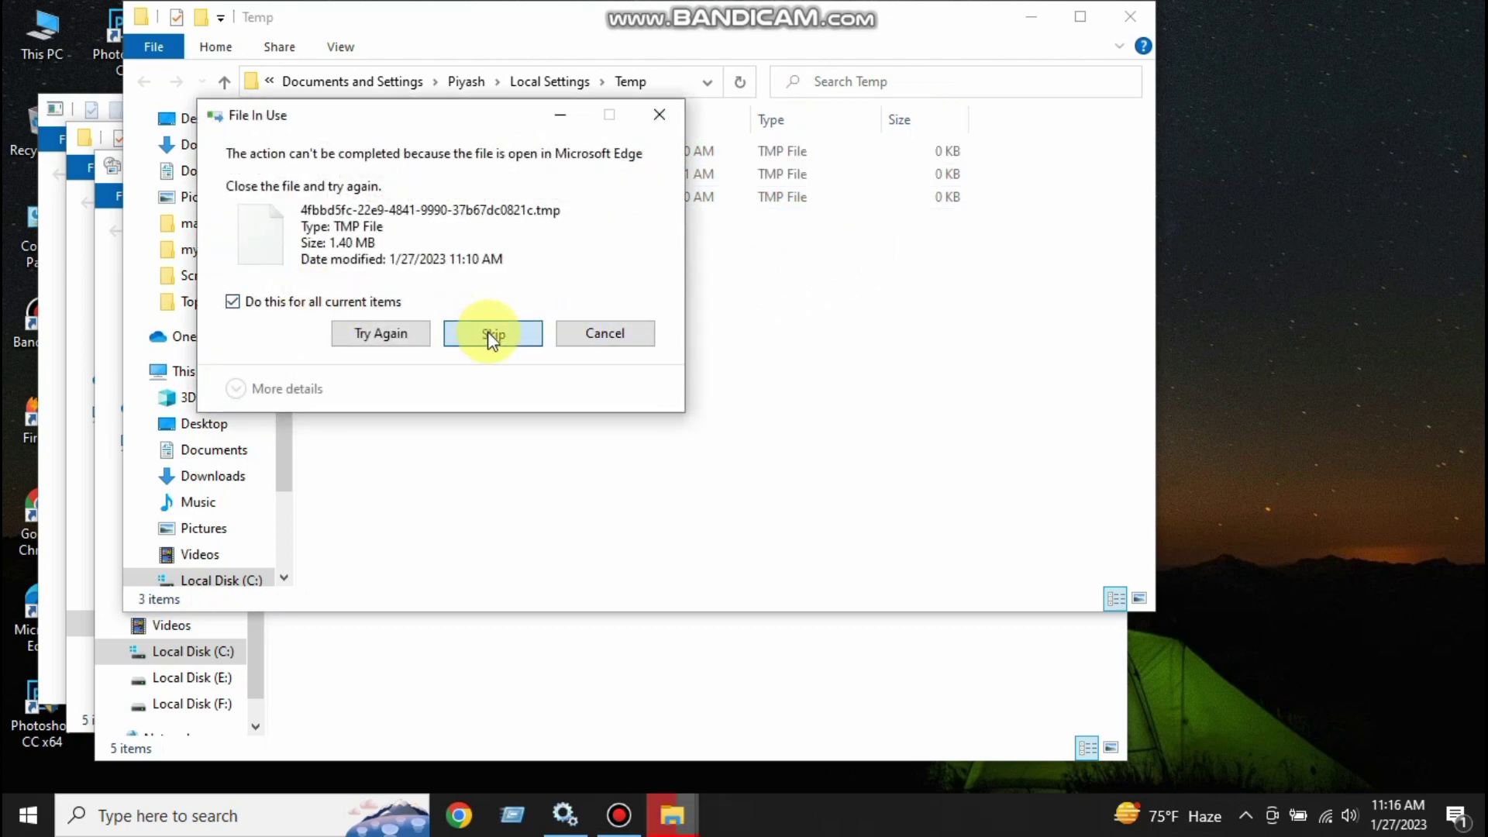
{"action": "left_click", "coordinate": [490, 333]}
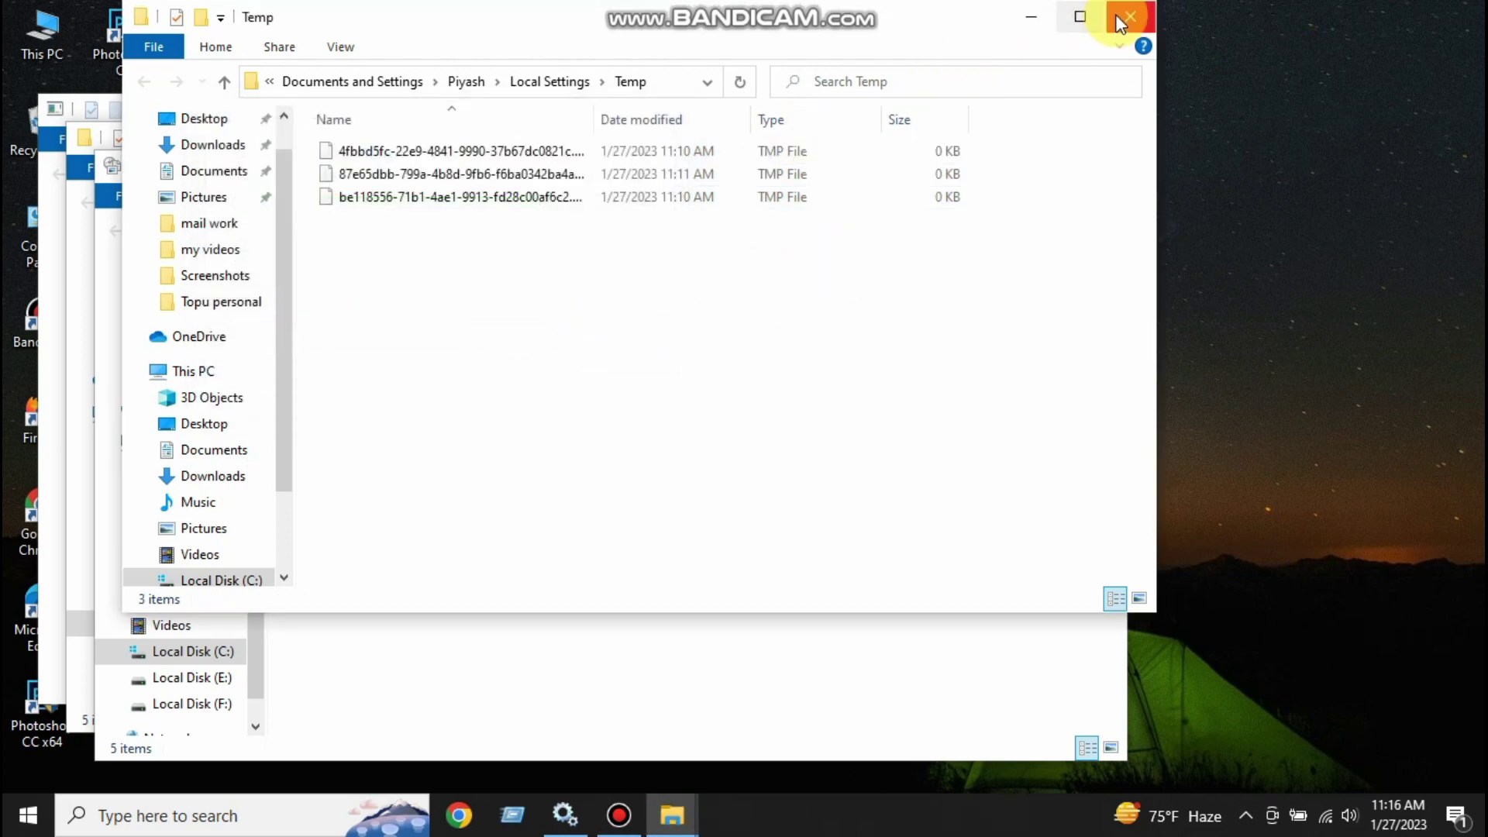
{"action": "left_click", "coordinate": [1119, 21]}
Delete the recent-item shortcuts in the Recent folder and close it.
{"action": "left_click_drag", "start_coordinate": [567, 443], "coordinate": [663, 273]}
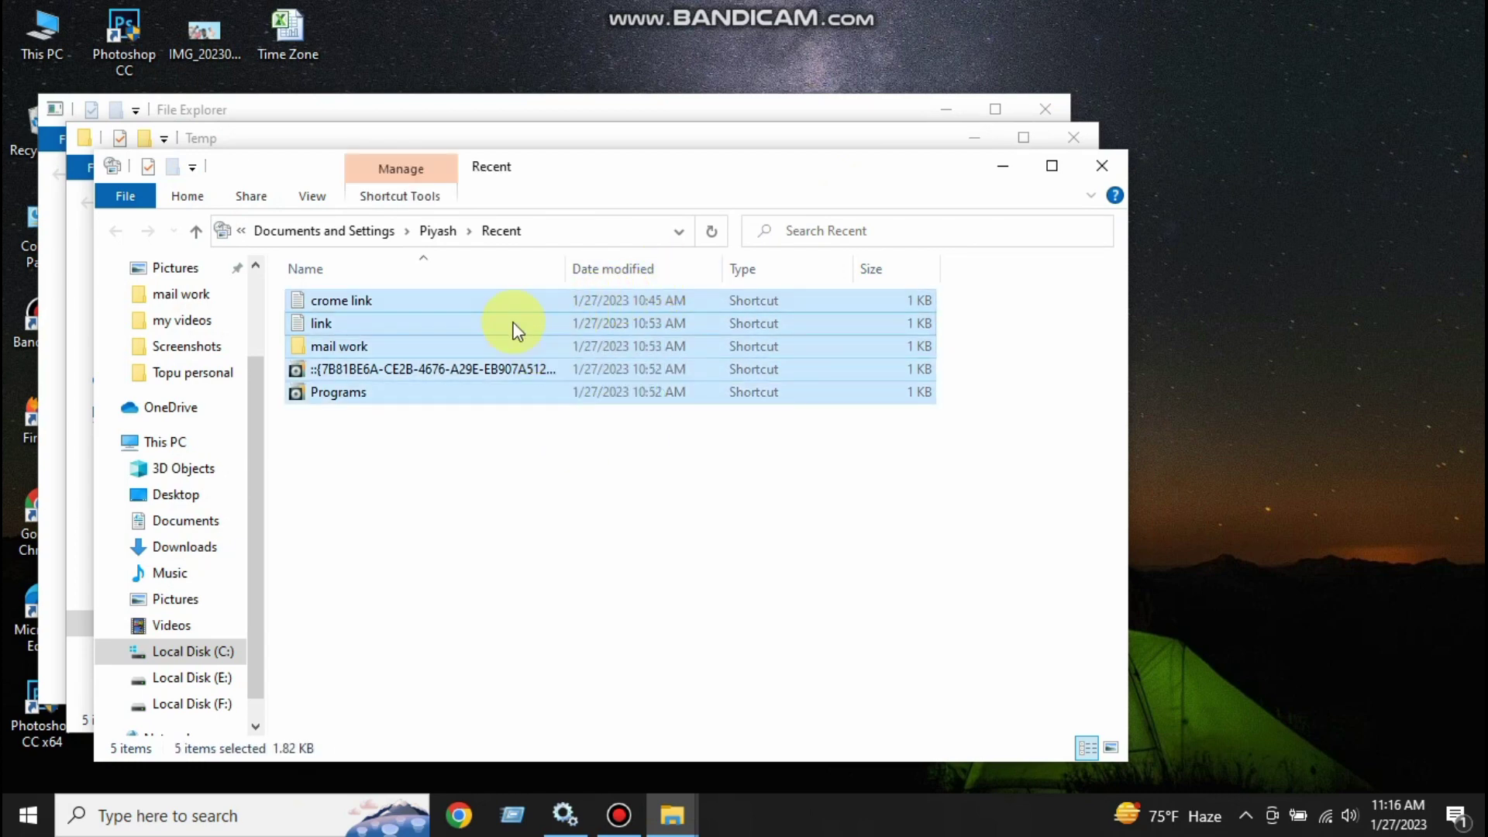
{"action": "right_click", "coordinate": [517, 331]}
{"action": "left_click", "coordinate": [564, 698]}
{"action": "left_click", "coordinate": [1101, 166]}
Delete everything in the Windows Temp folder and close it.
{"action": "left_click_drag", "start_coordinate": [612, 482], "coordinate": [726, 262]}
{"action": "right_click", "coordinate": [656, 320]}
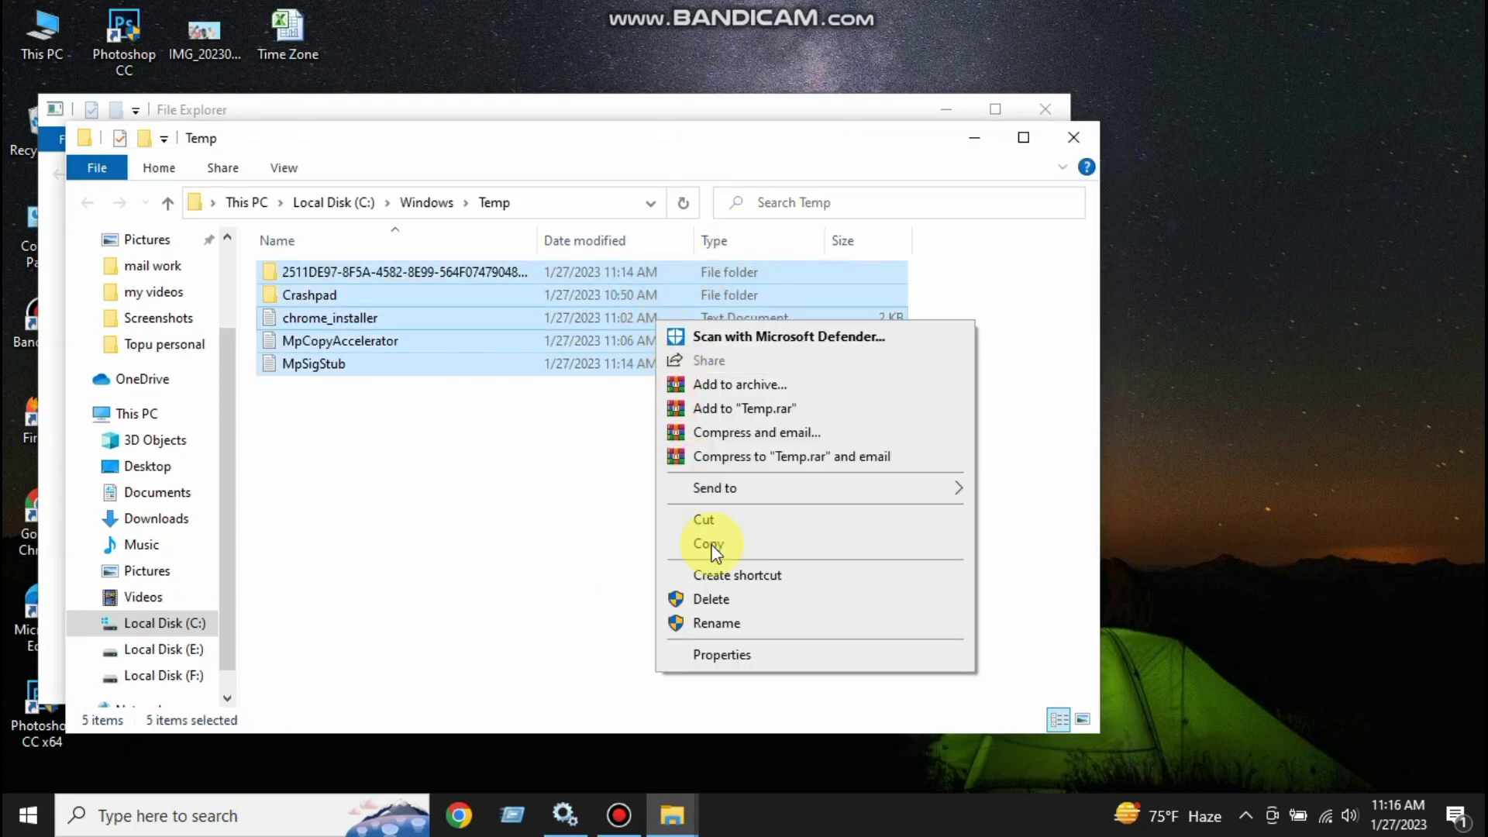
{"action": "left_click", "coordinate": [710, 601]}
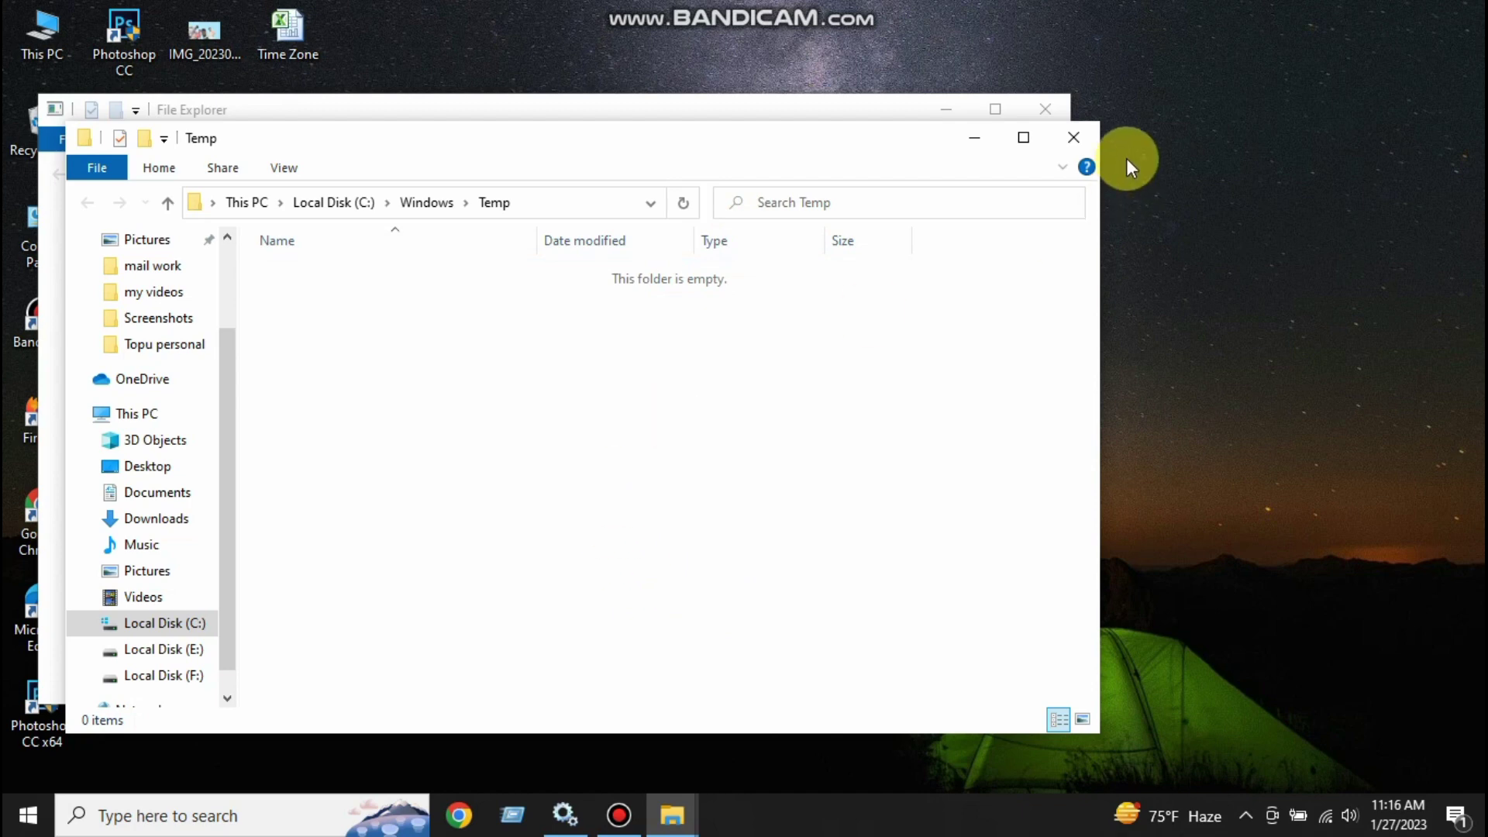
{"action": "left_click", "coordinate": [1086, 138]}
Grant access to Prefetch, delete all its files except the one in use, and close it.
{"action": "left_click", "coordinate": [771, 436]}
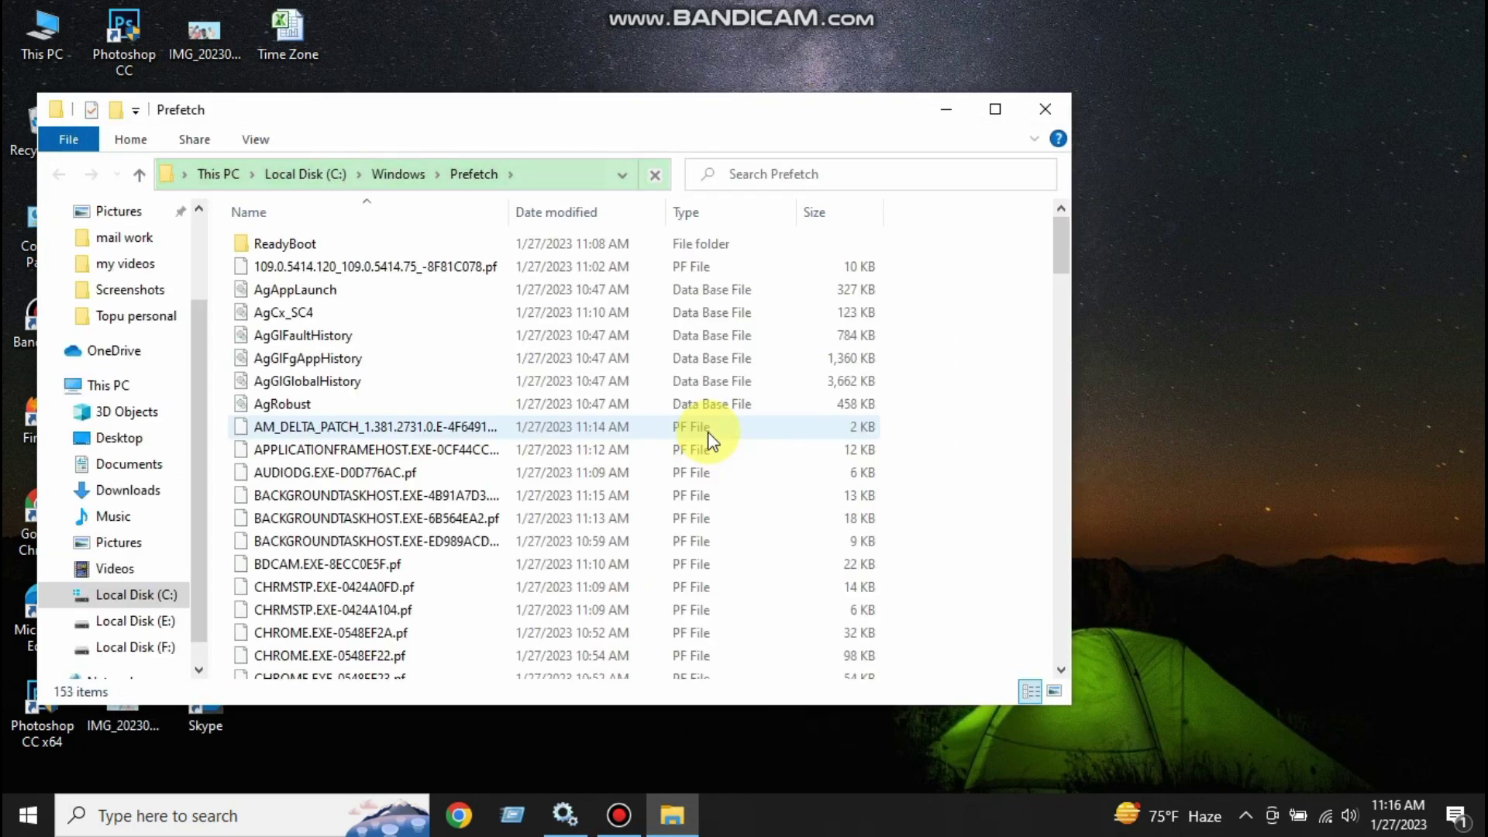
{"action": "key", "text": "ctrl+a"}
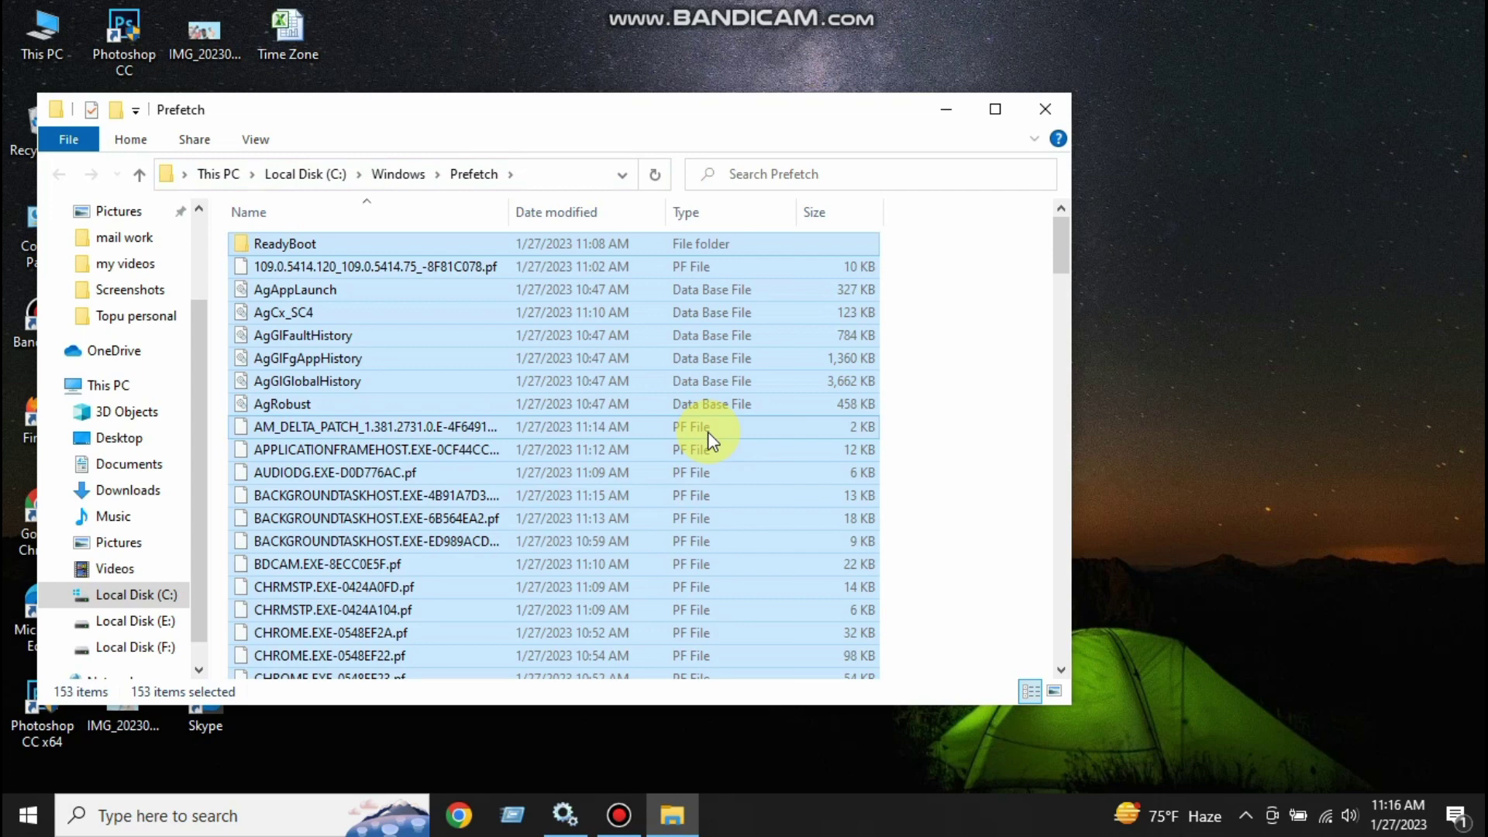
{"action": "right_click", "coordinate": [705, 425]}
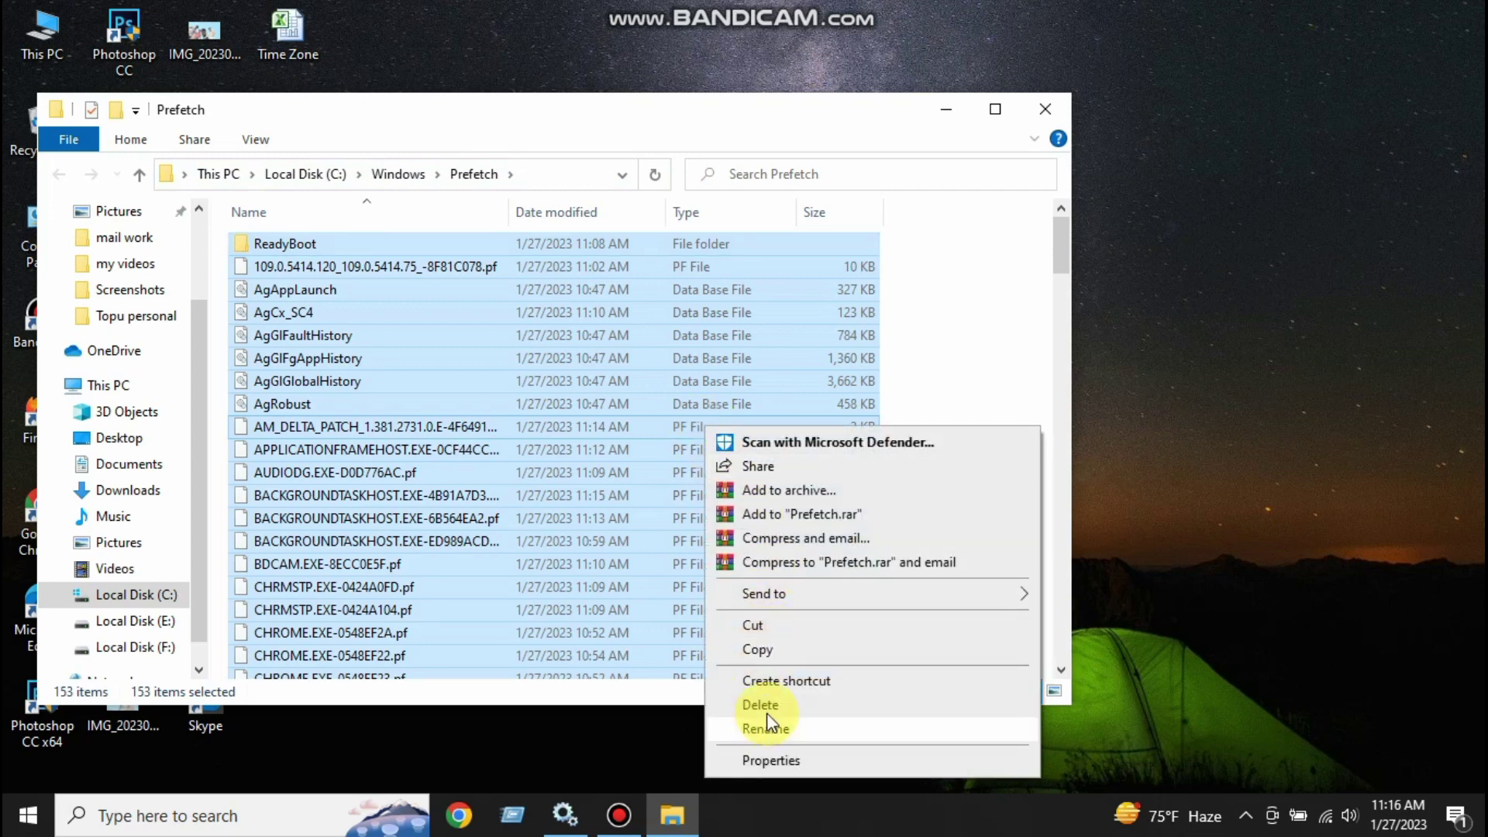
{"action": "left_click", "coordinate": [771, 707]}
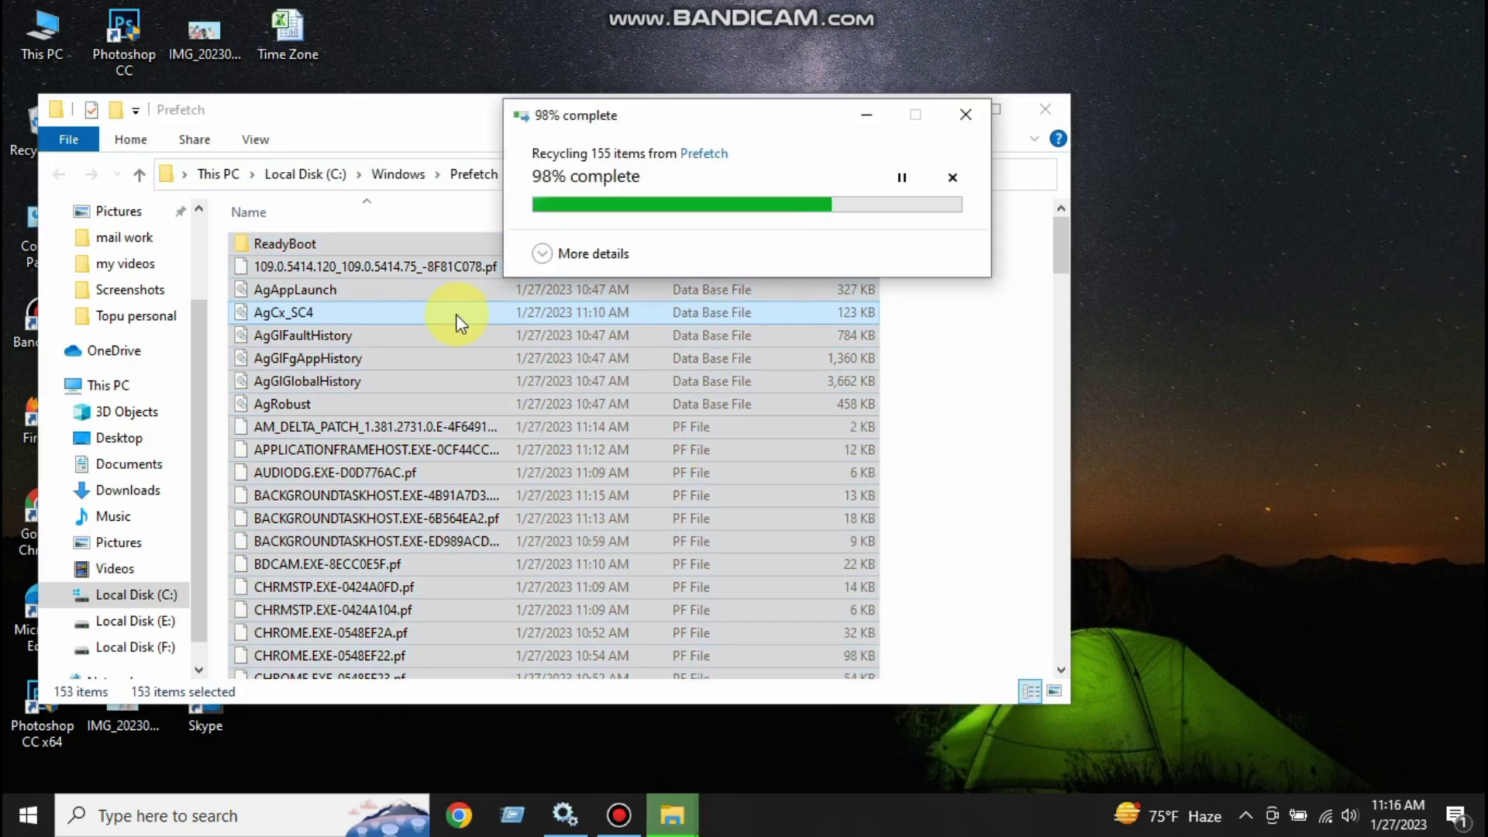
{"action": "left_click", "coordinate": [798, 333]}
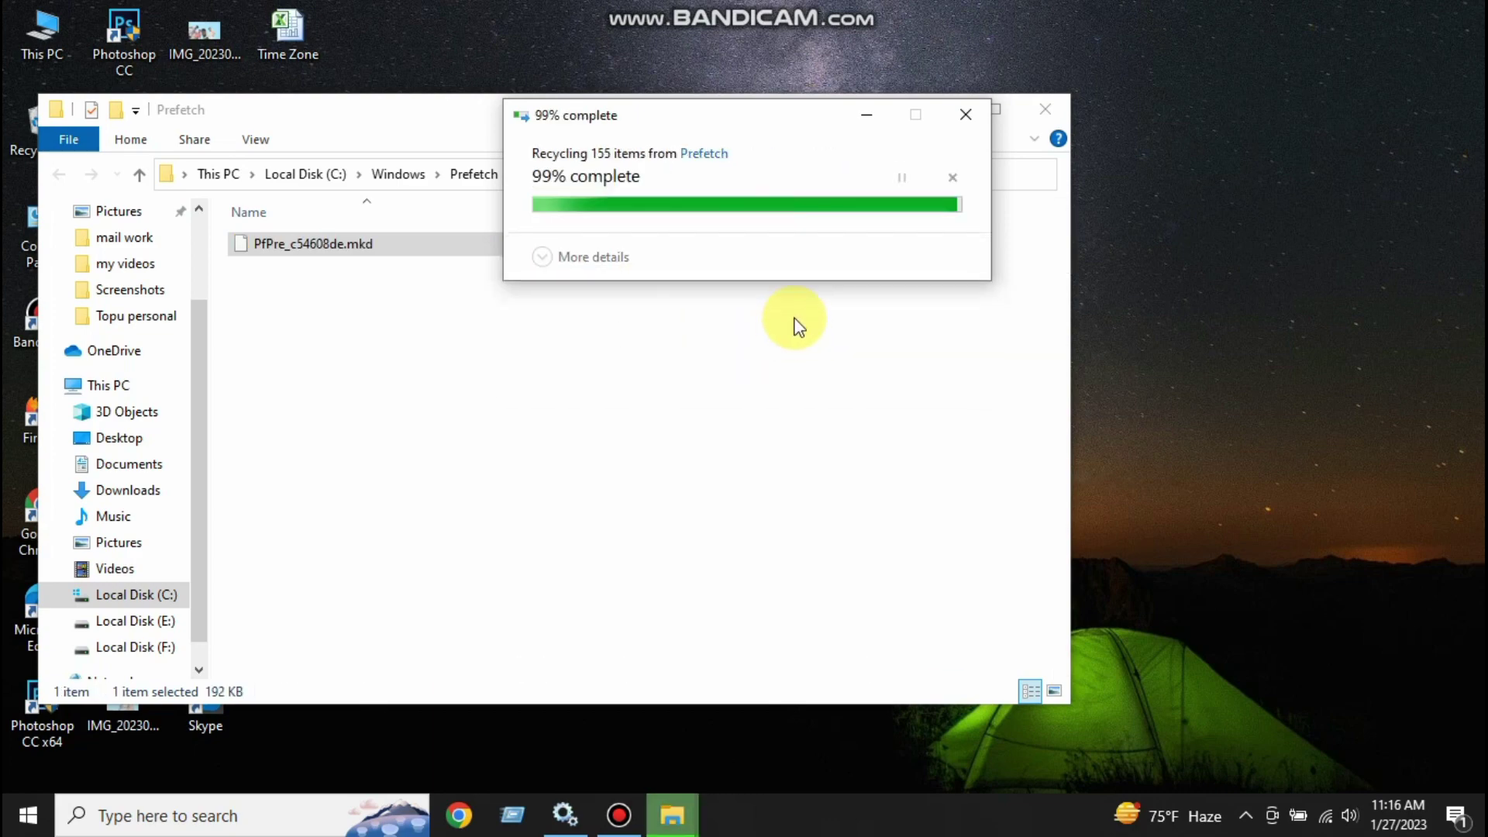
{"action": "left_click", "coordinate": [1048, 109]}
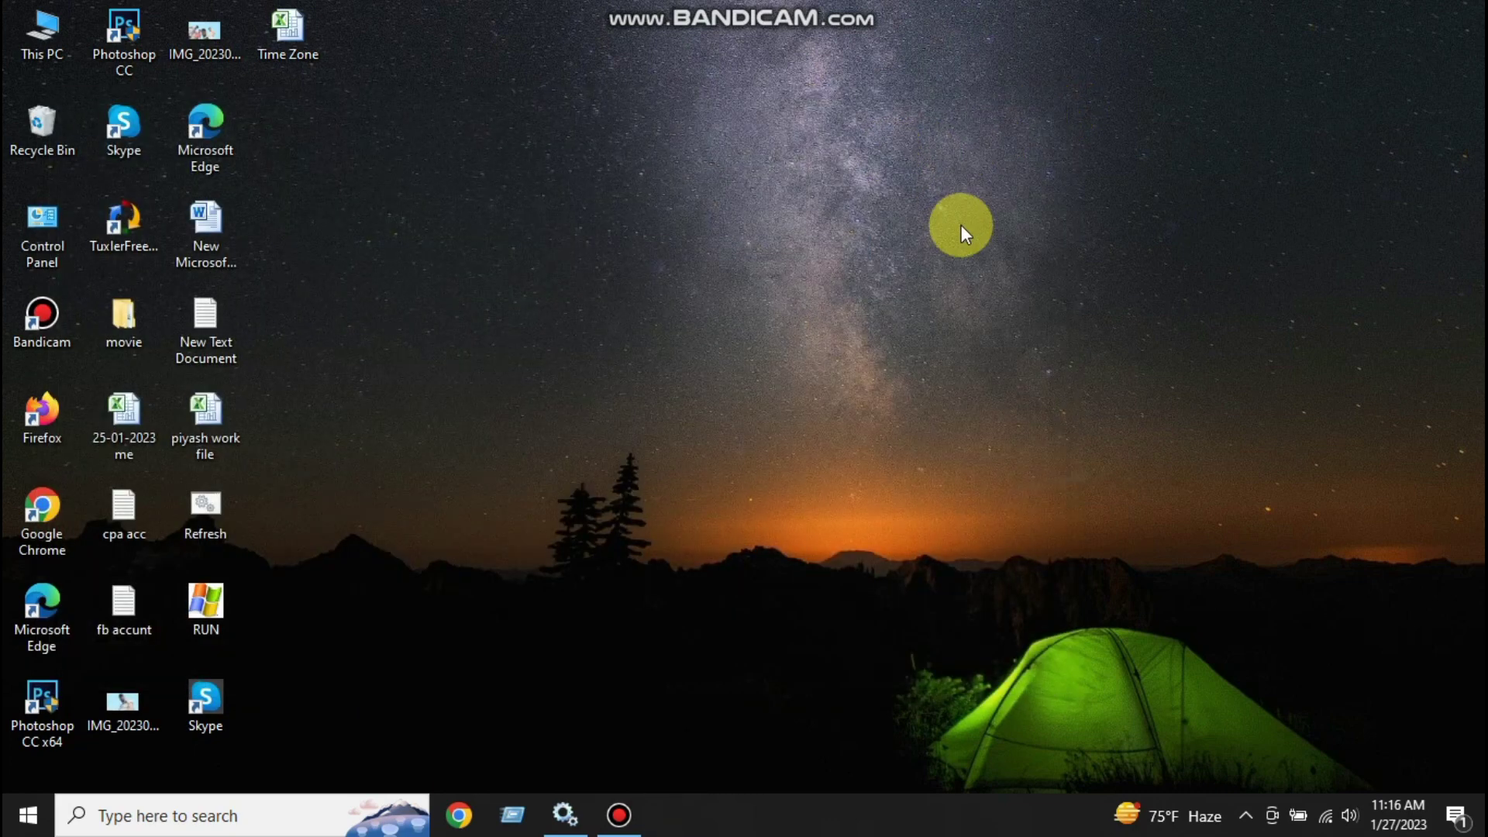
Refresh the desktop repeatedly.
{"action": "right_click", "coordinate": [891, 152]}
{"action": "left_click", "coordinate": [965, 222]}
{"action": "right_click", "coordinate": [933, 217]}
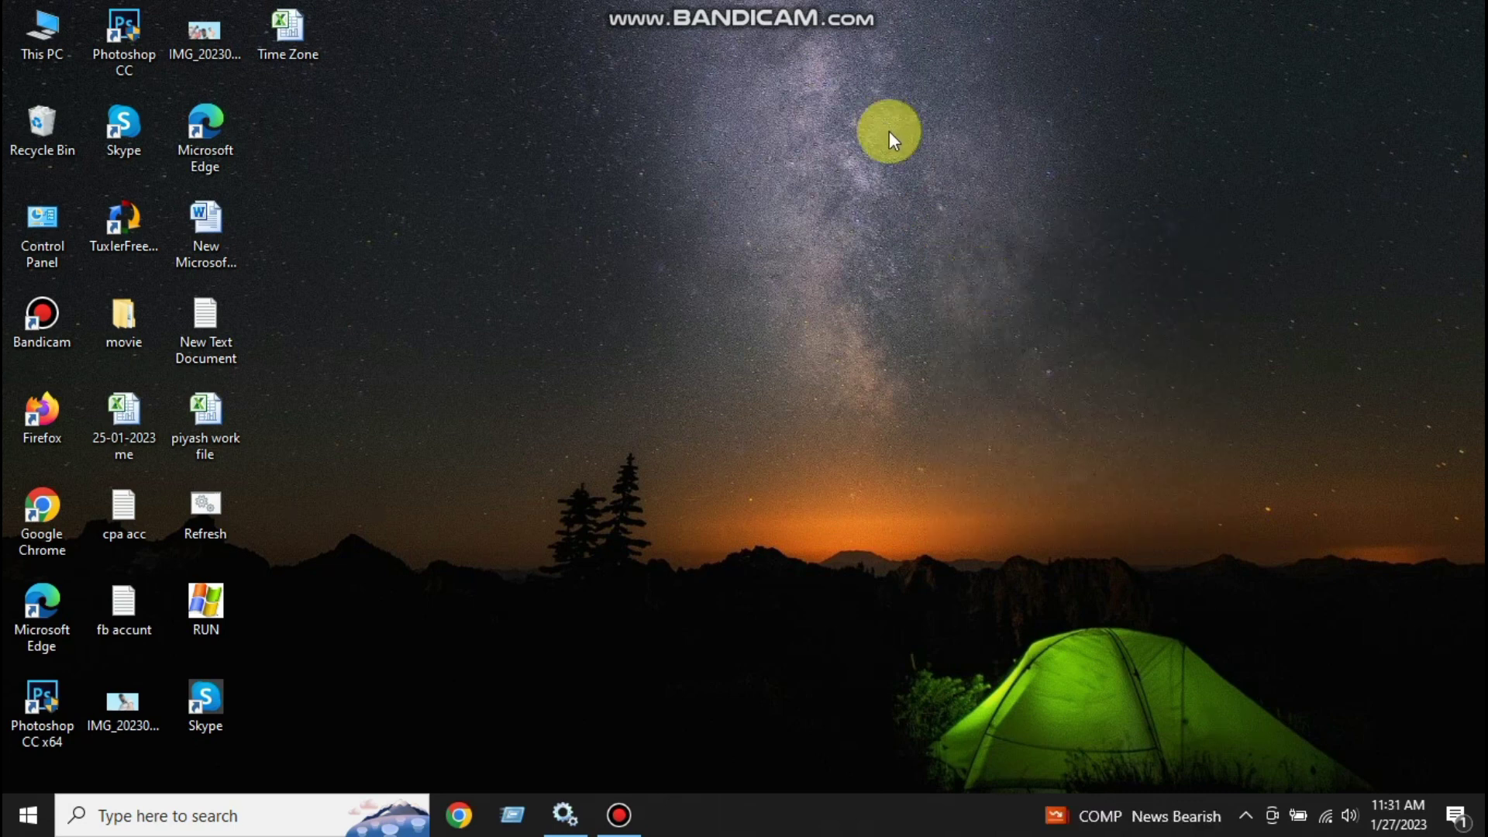
{"action": "right_click", "coordinate": [885, 124]}
{"action": "left_click", "coordinate": [933, 186]}
{"action": "right_click", "coordinate": [945, 181]}
{"action": "left_click", "coordinate": [1020, 250]}
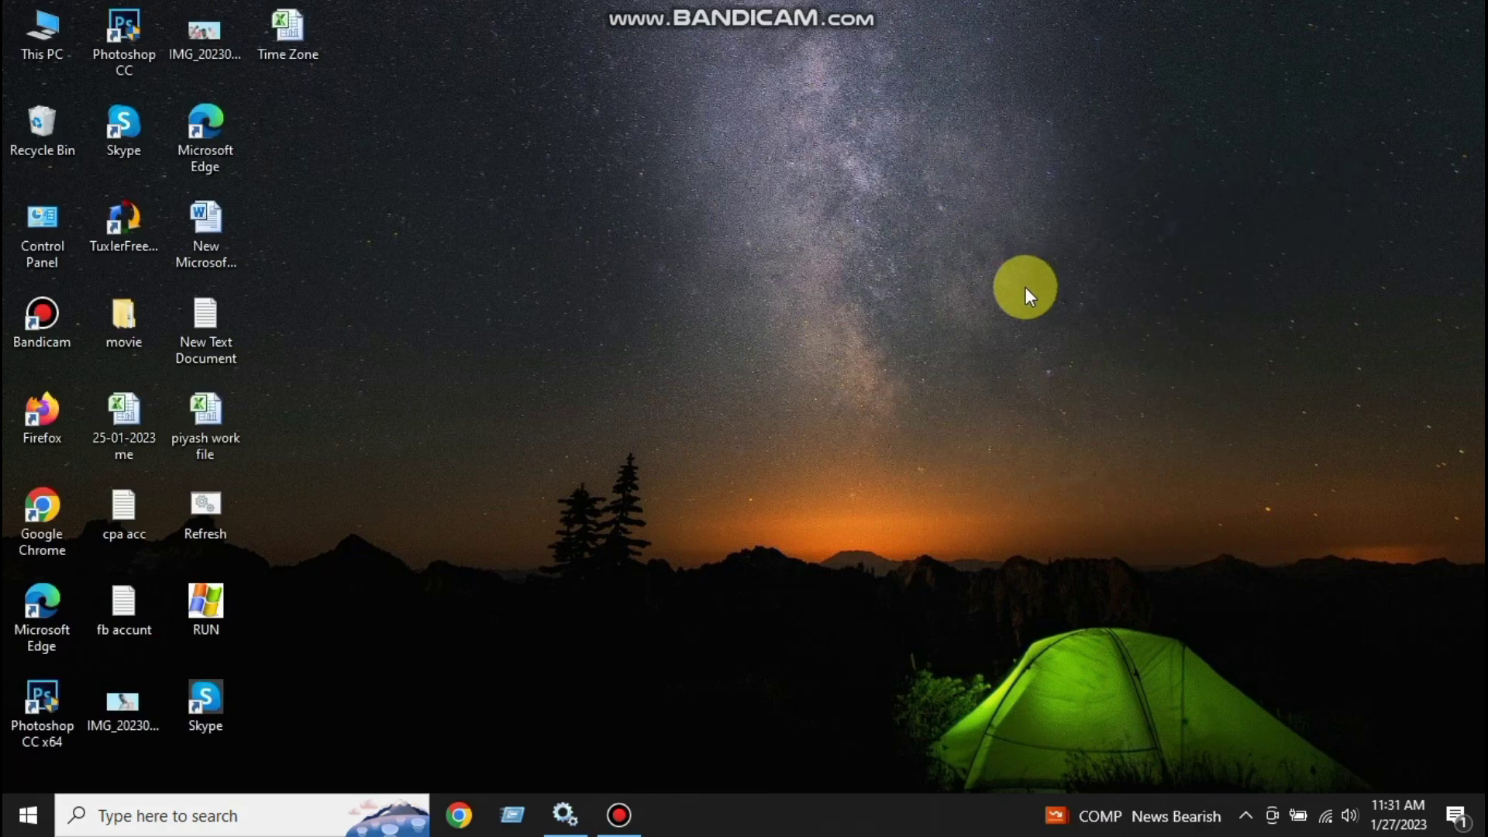
{"action": "right_click", "coordinate": [922, 230]}
{"action": "left_click", "coordinate": [998, 288]}
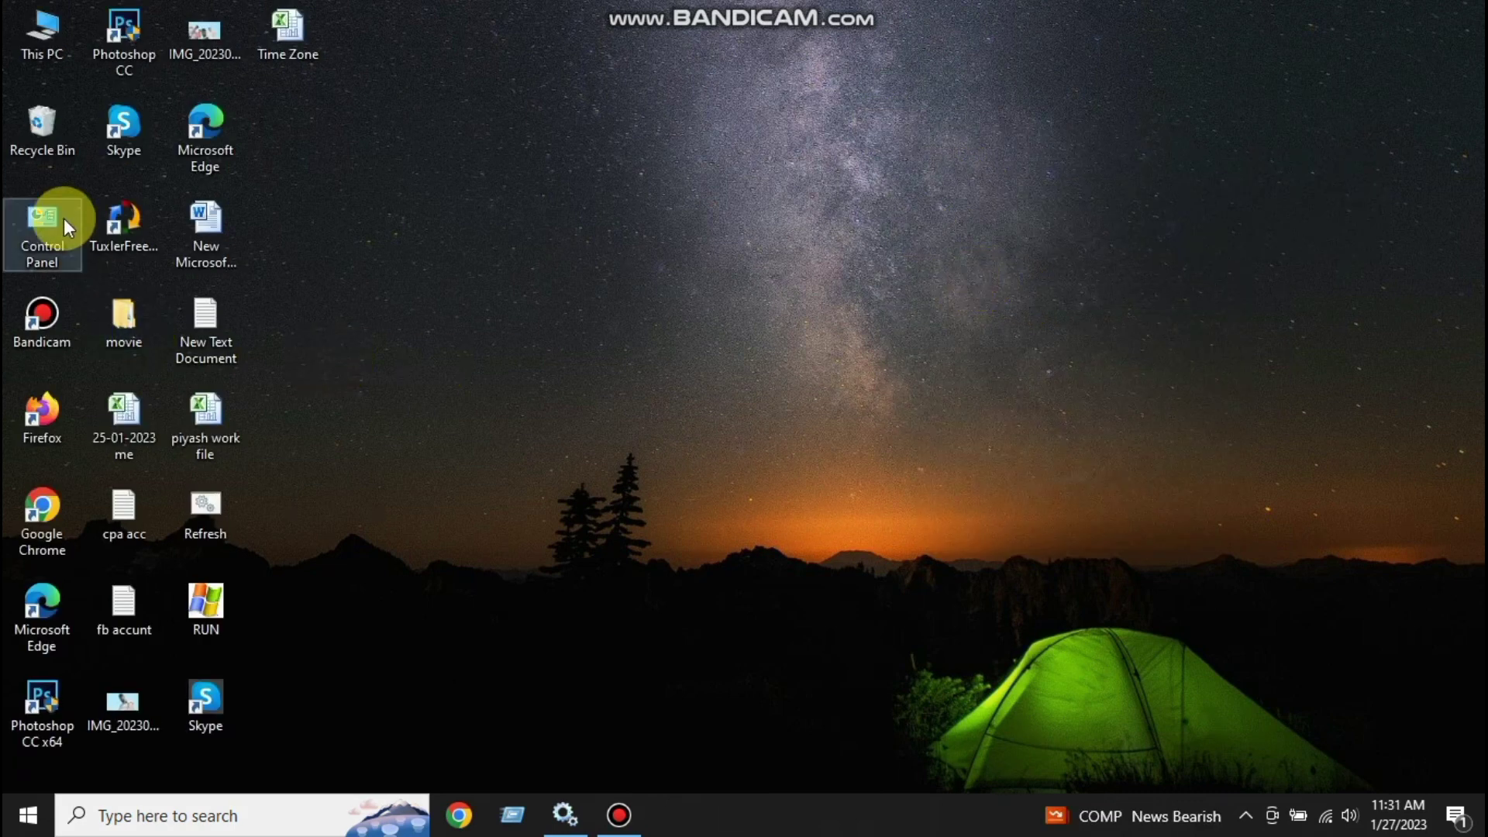
Permanently empty the Recycle Bin, then refresh the desktop.
{"action": "right_click", "coordinate": [31, 128]}
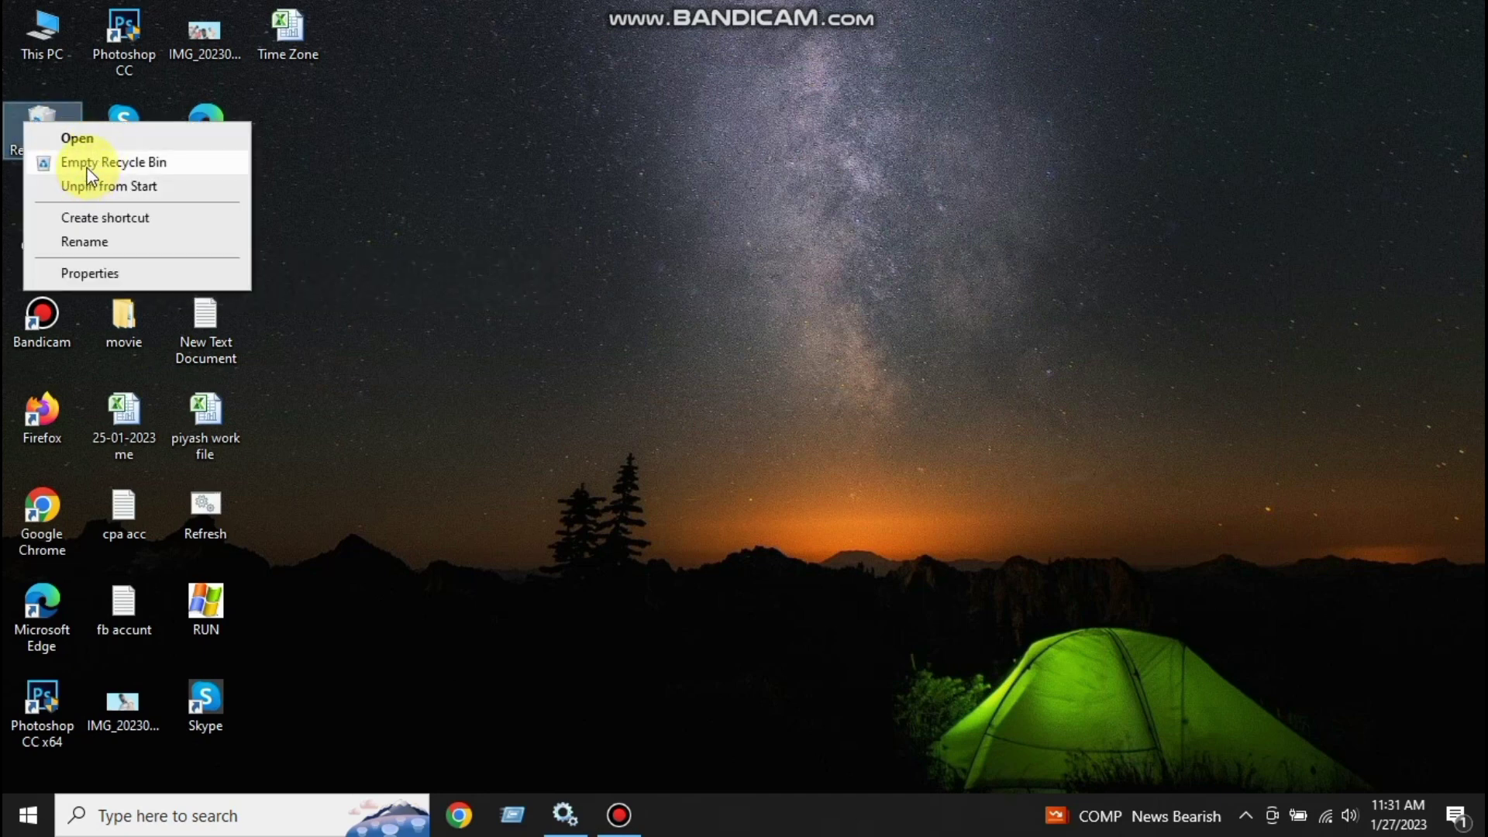
{"action": "left_click", "coordinate": [85, 160]}
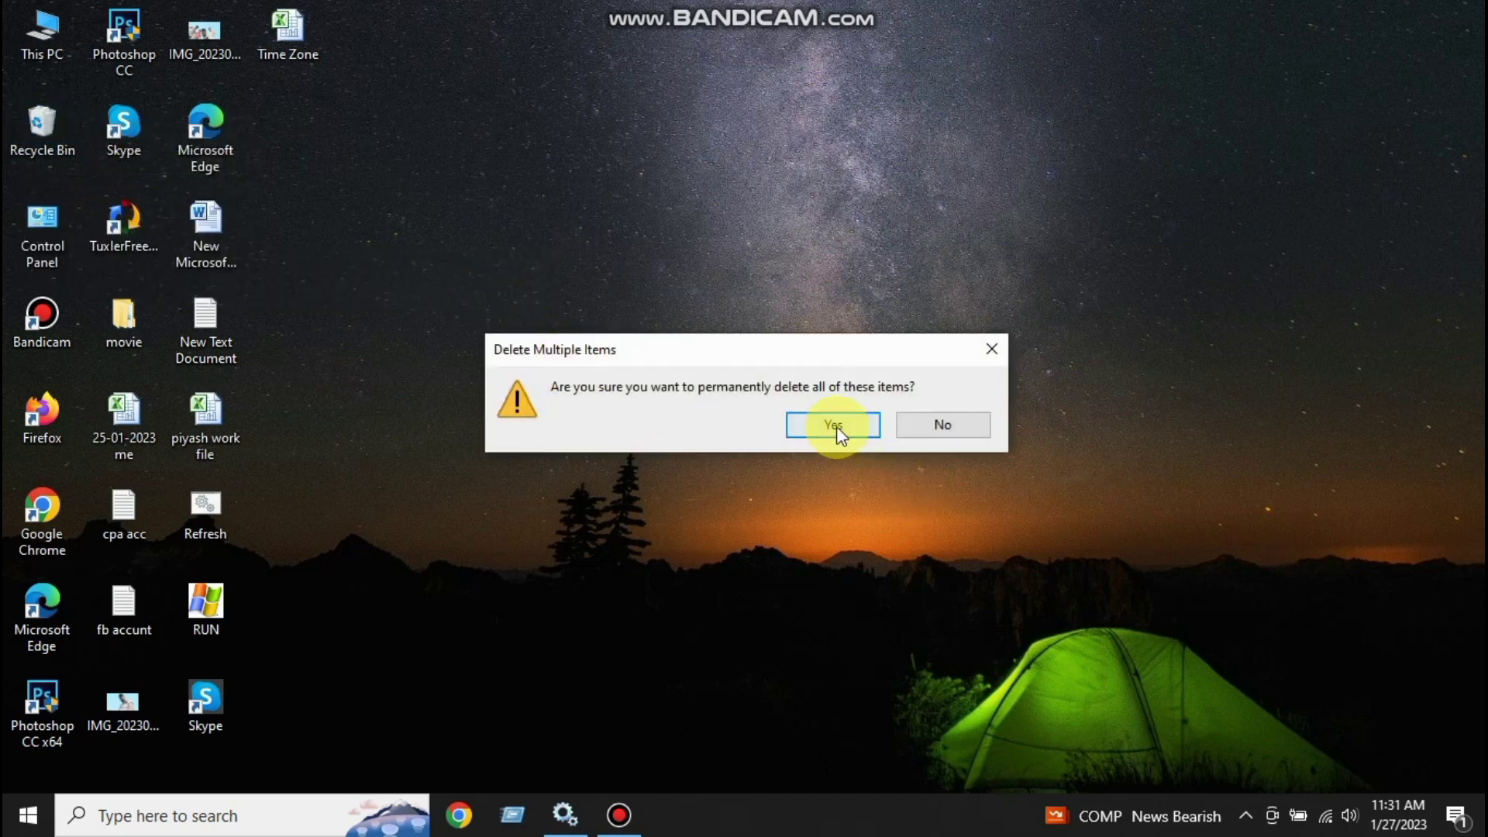
{"action": "left_click", "coordinate": [834, 425]}
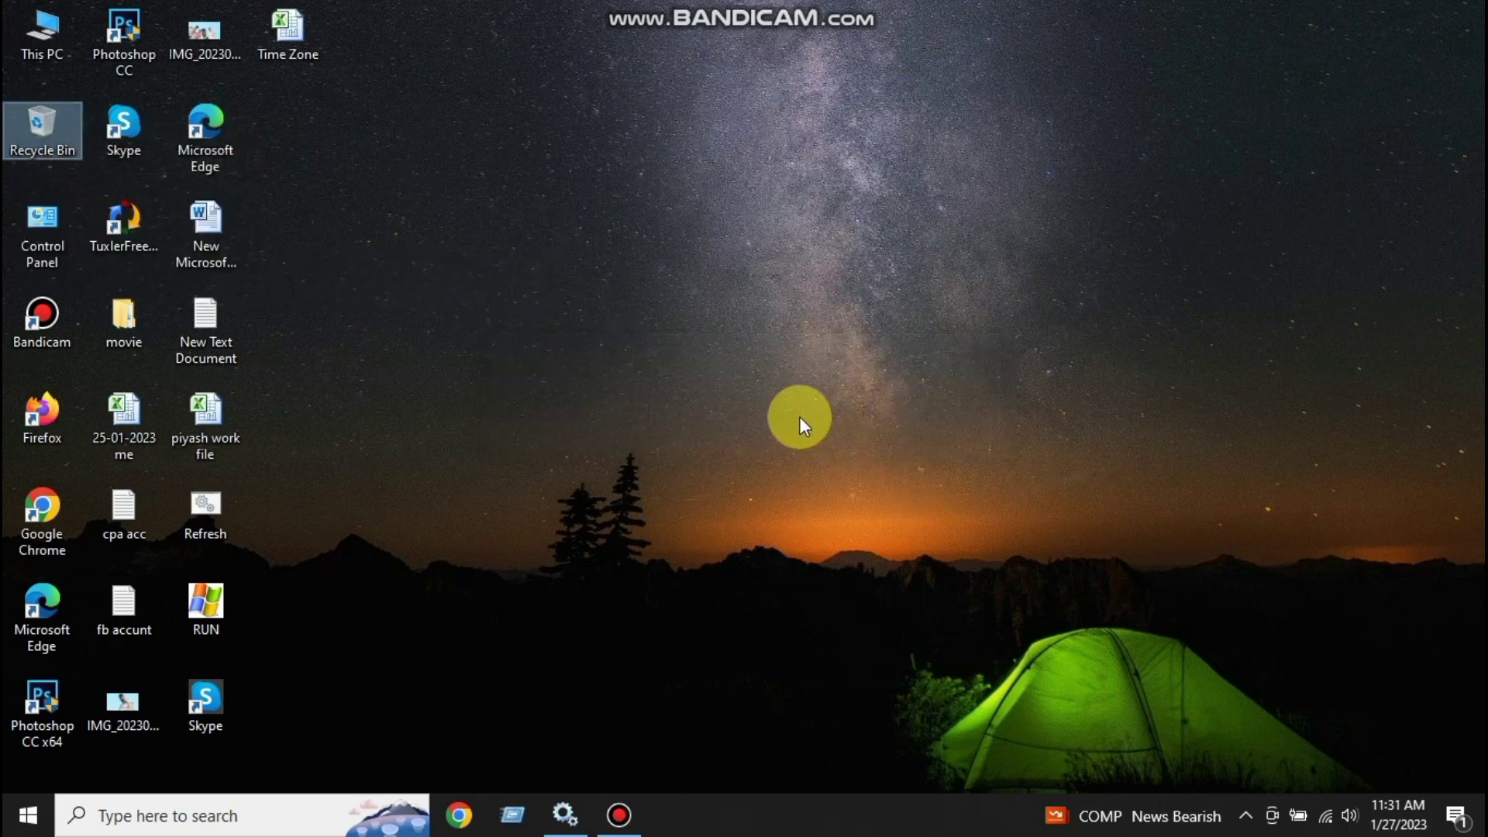
{"action": "right_click", "coordinate": [523, 288]}
{"action": "left_click", "coordinate": [657, 351]}
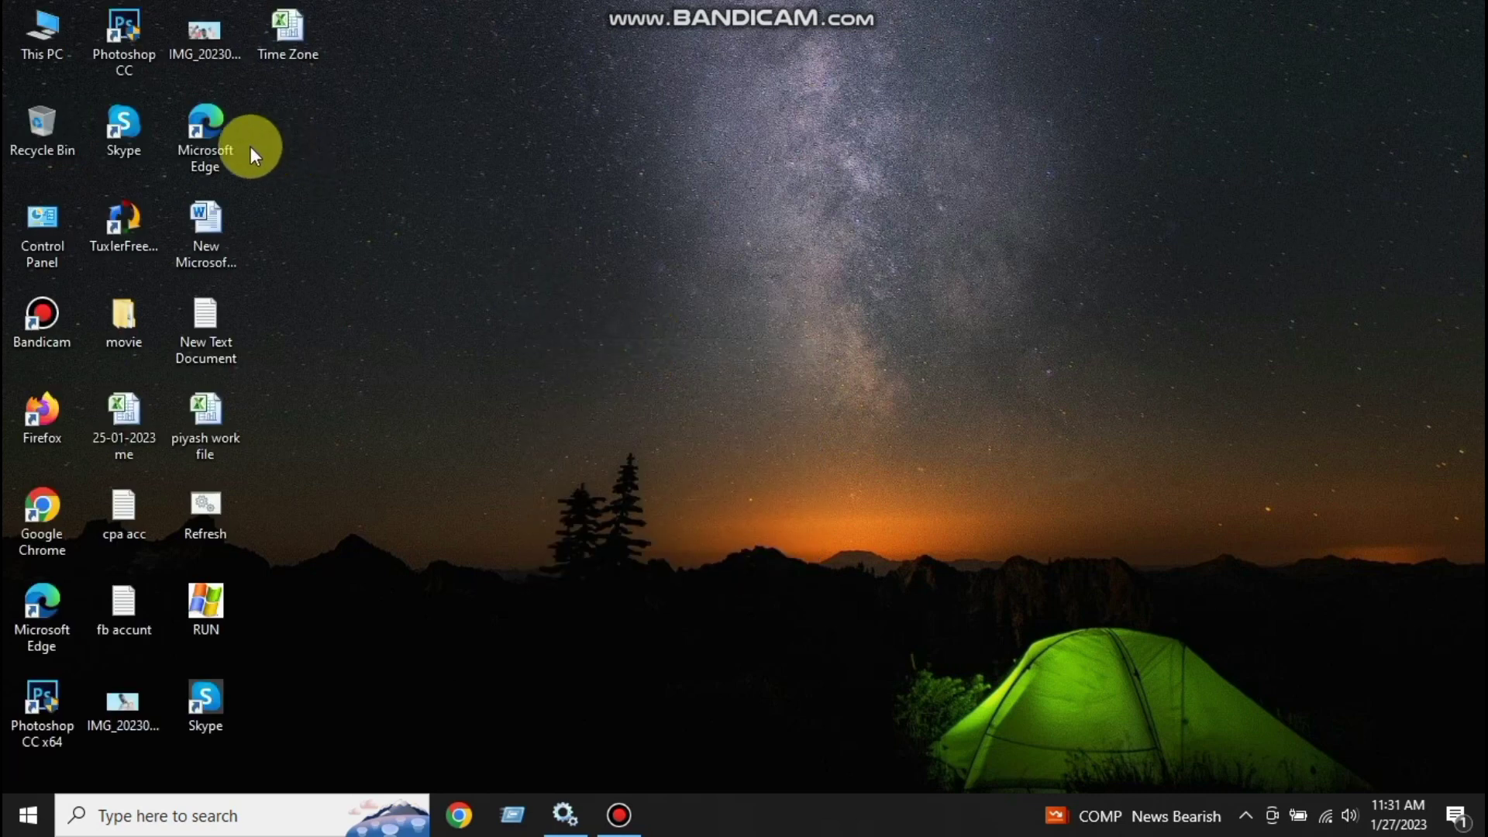
Launch Tuxler VPN, refresh the desktop, then open Chrome and minimize it.
{"action": "left_click", "coordinate": [128, 228]}
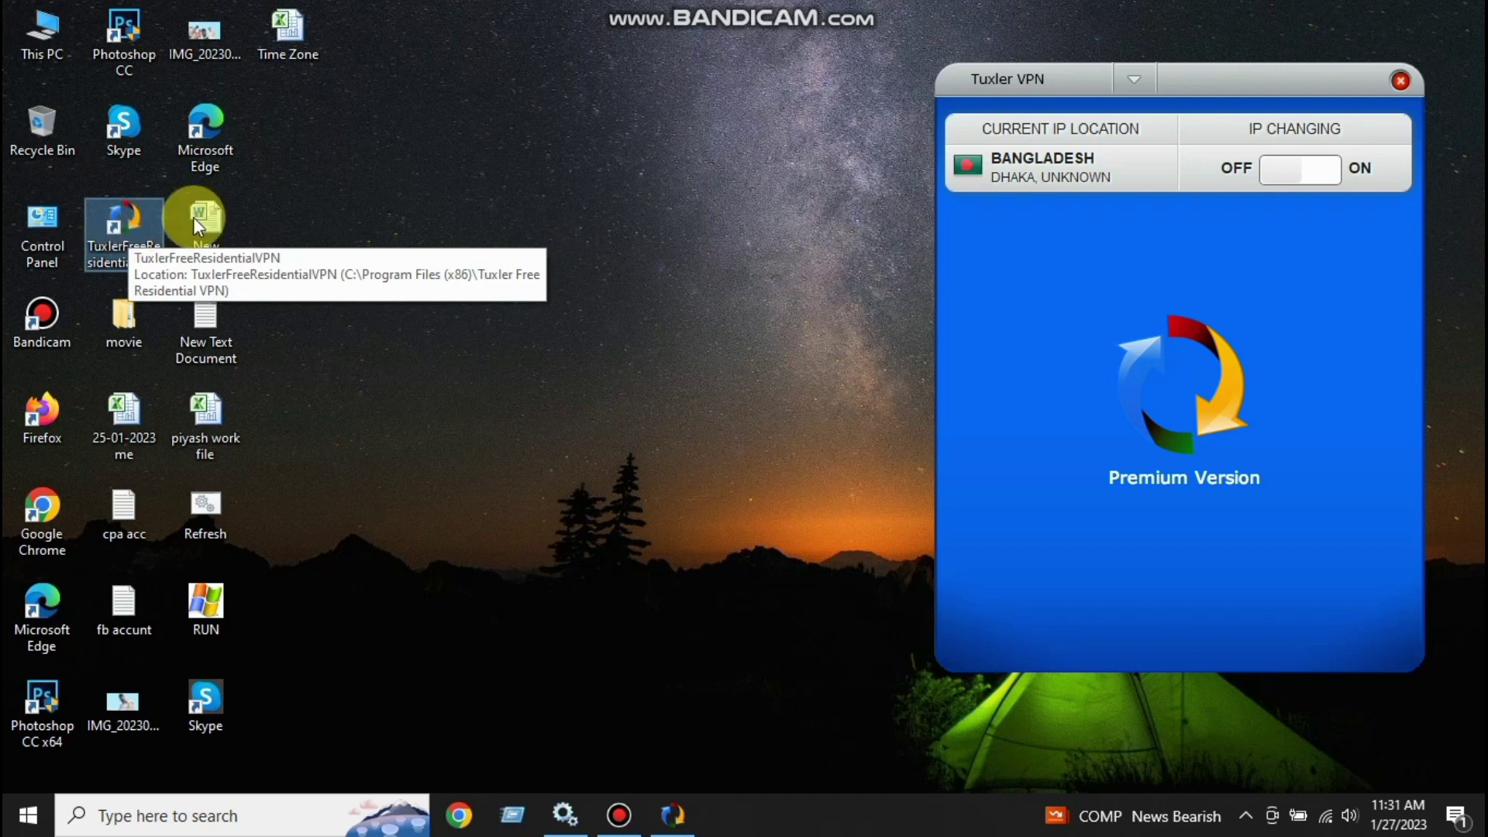
{"action": "right_click", "coordinate": [729, 71]}
{"action": "left_click", "coordinate": [787, 134]}
{"action": "right_click", "coordinate": [697, 123]}
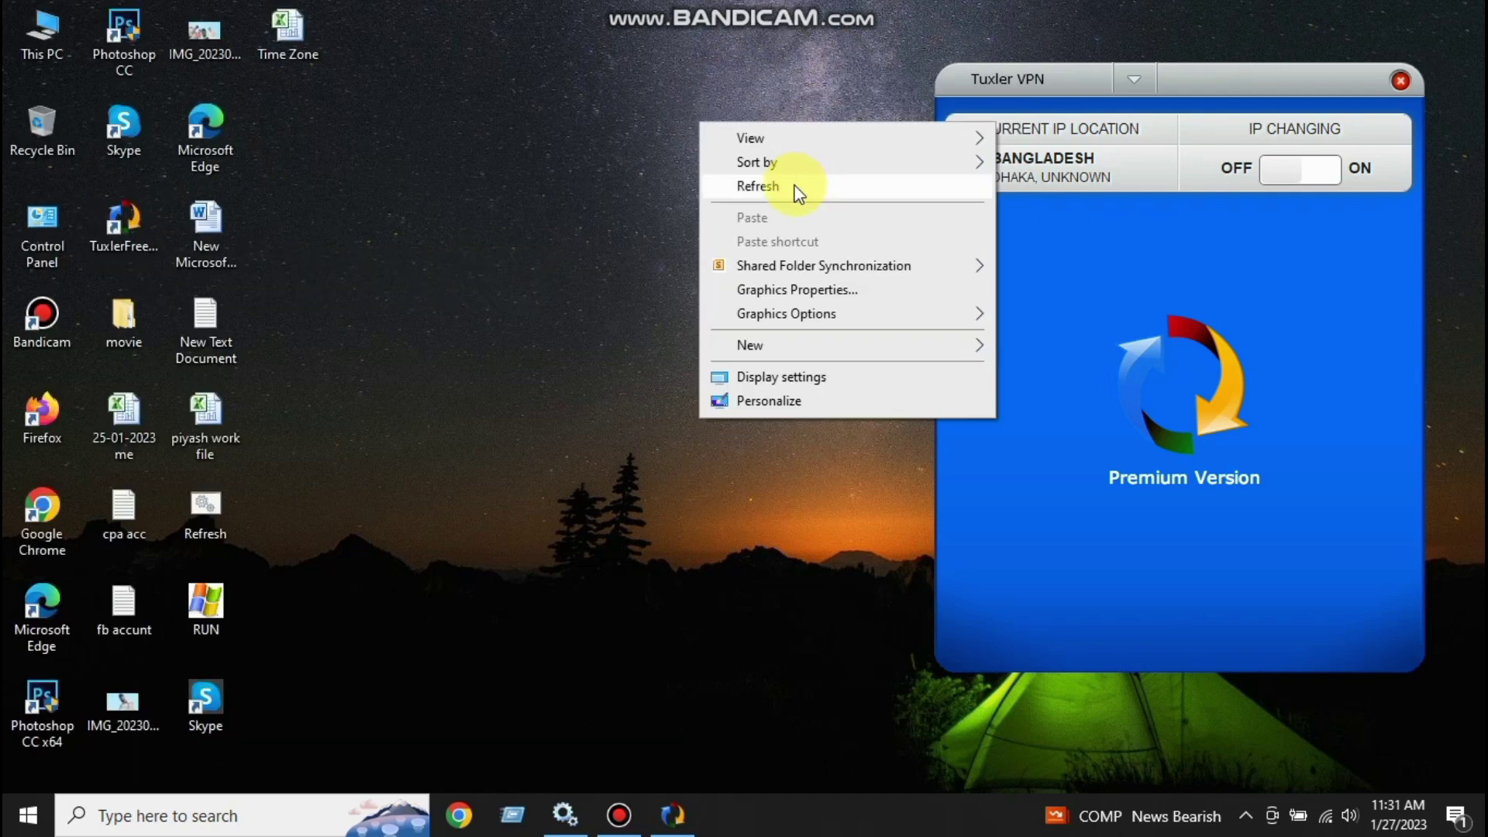
{"action": "left_click", "coordinate": [792, 186]}
{"action": "left_click", "coordinate": [462, 816]}
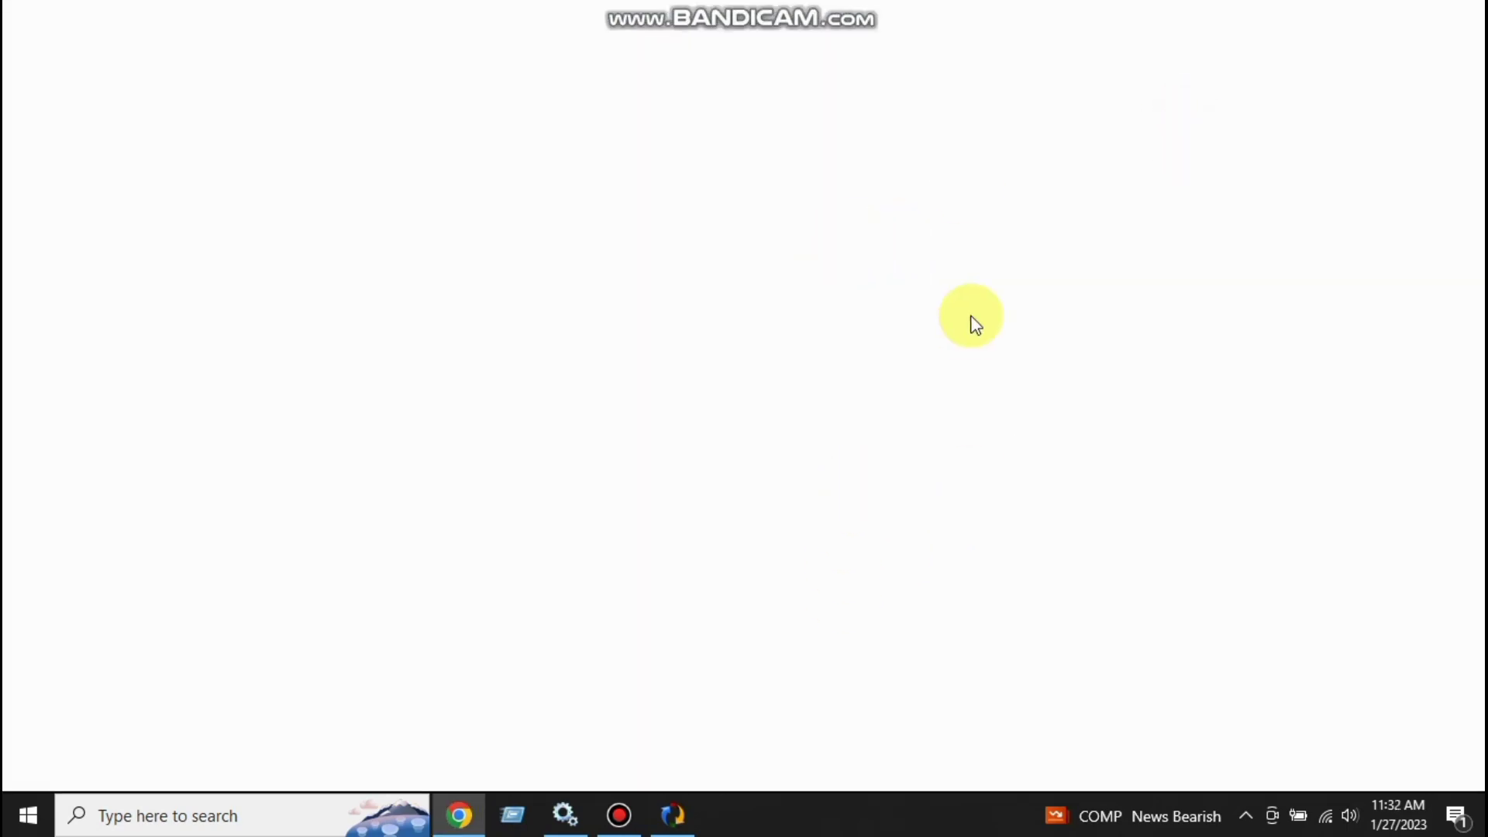
{"action": "left_click", "coordinate": [1366, 14]}
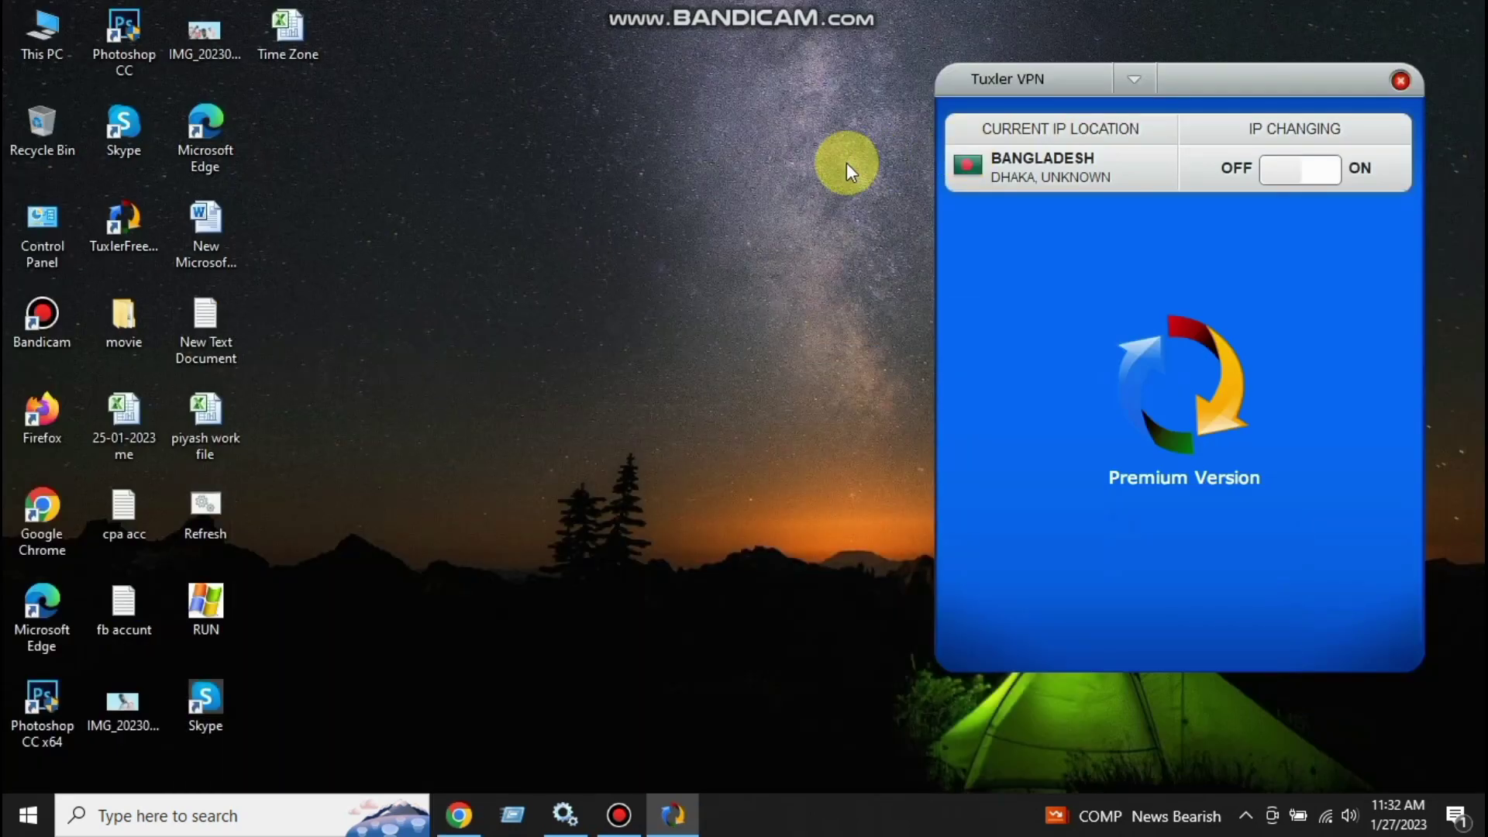
{"action": "right_click", "coordinate": [847, 163]}
Refresh the desktop while Excel 2010 loads.
{"action": "left_click", "coordinate": [959, 227]}
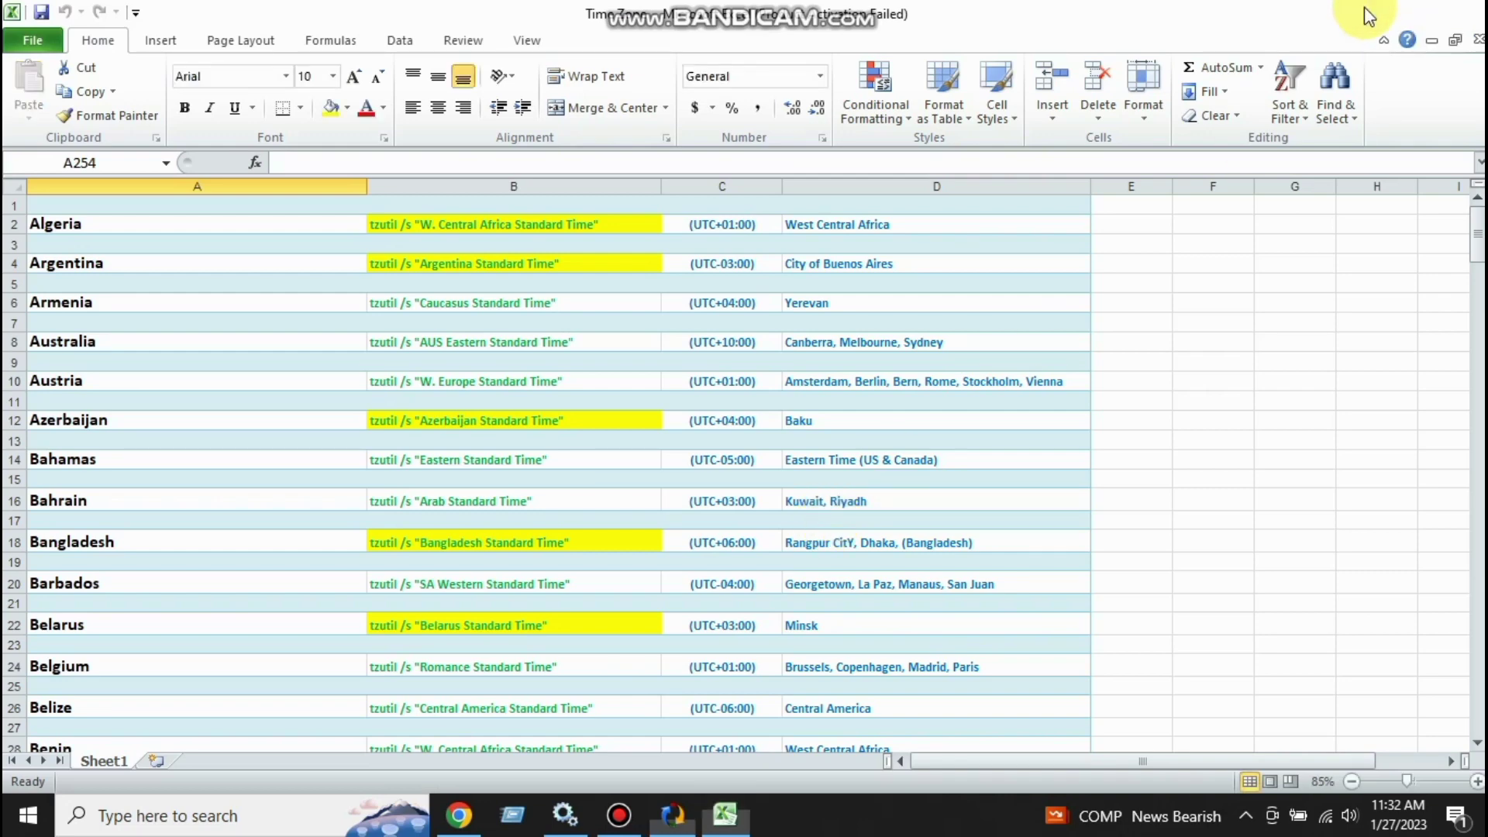
Hide Excel, refresh the desktop, and close the Office activation notice.
{"action": "left_click", "coordinate": [1425, 13]}
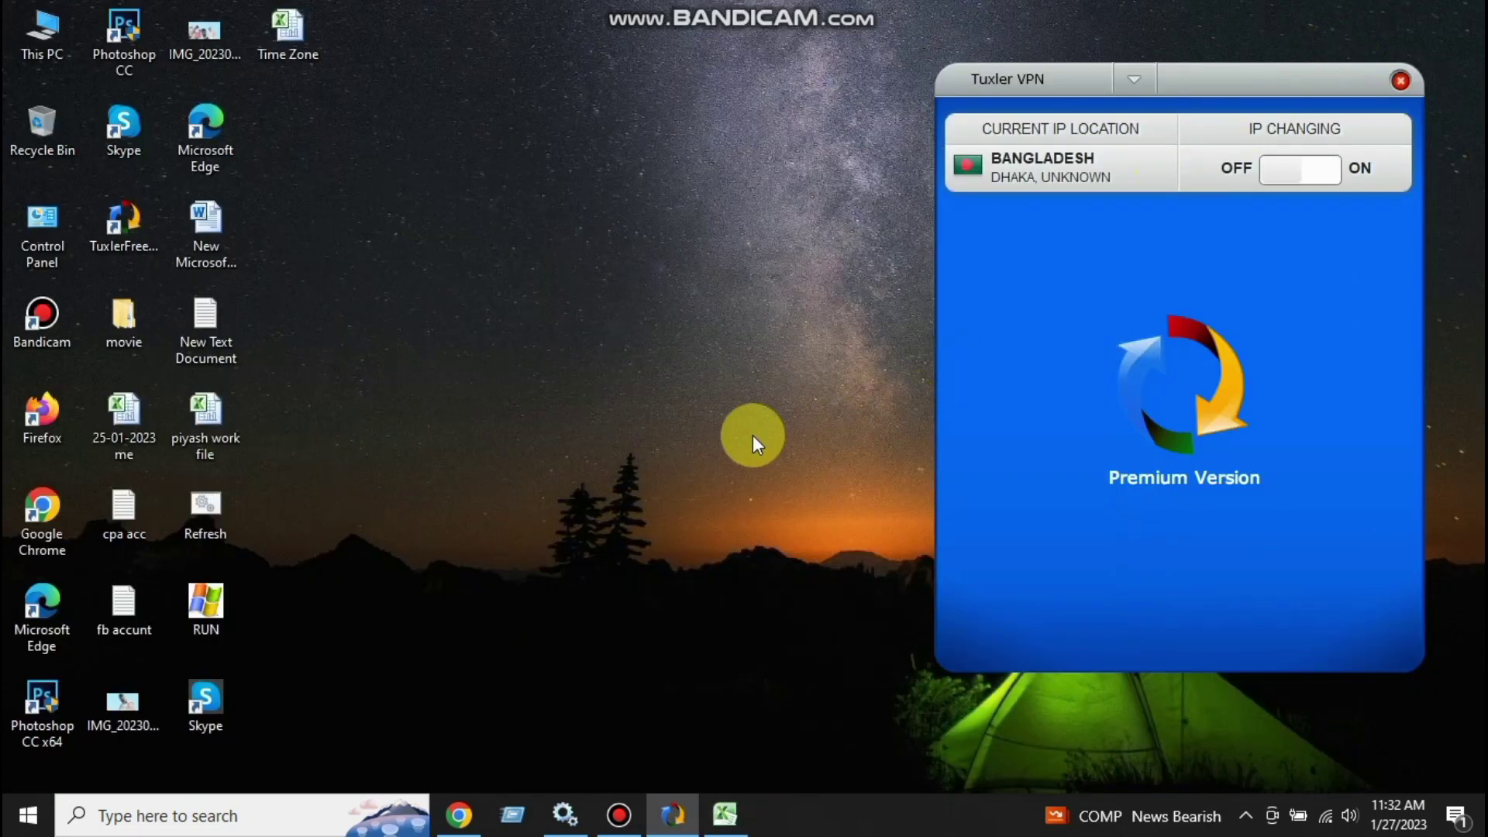
{"action": "right_click", "coordinate": [593, 251]}
{"action": "left_click", "coordinate": [676, 324]}
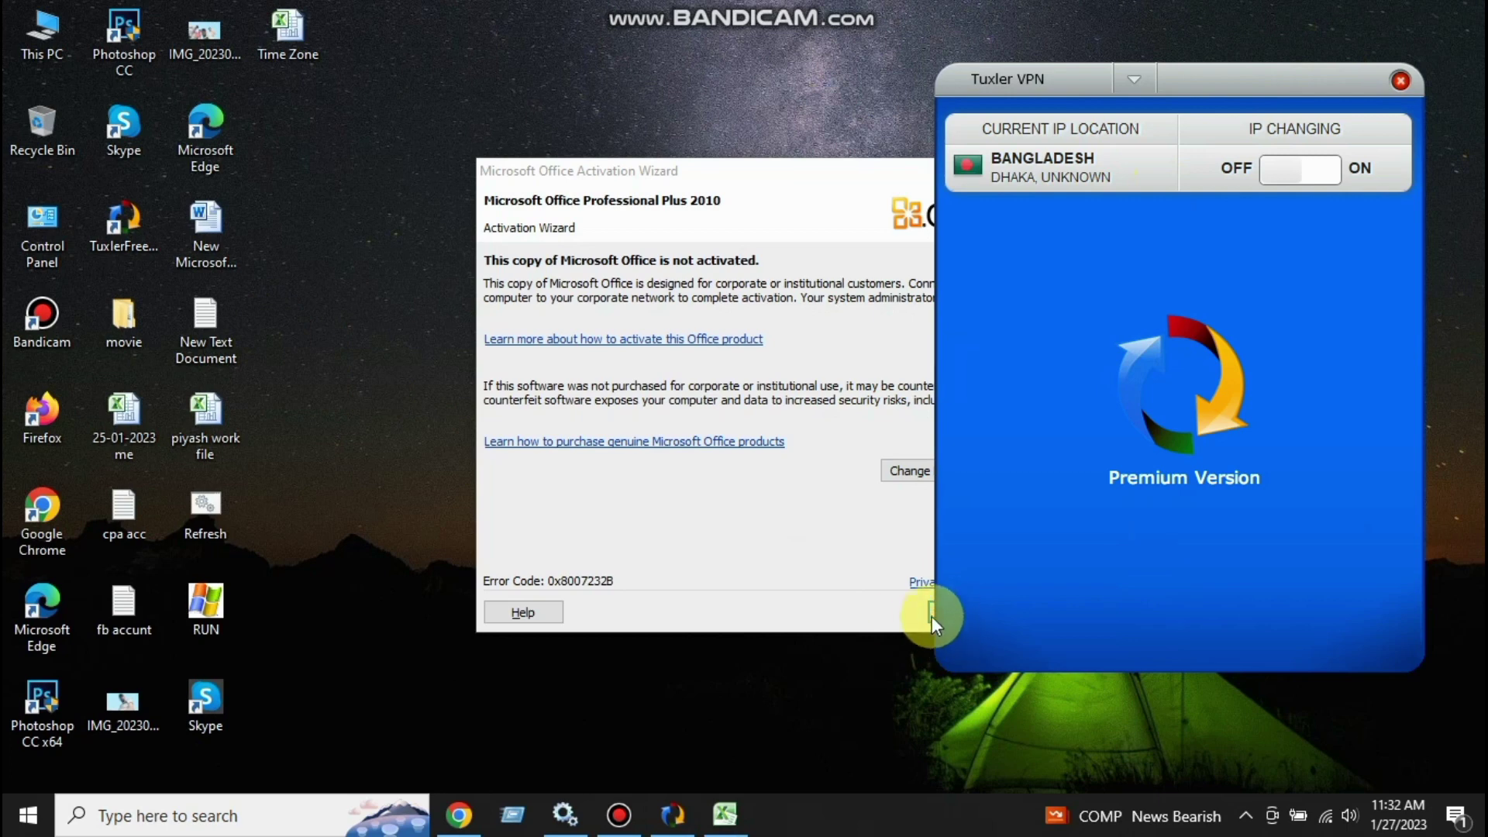
{"action": "left_click", "coordinate": [902, 619]}
{"action": "left_click", "coordinate": [973, 611]}
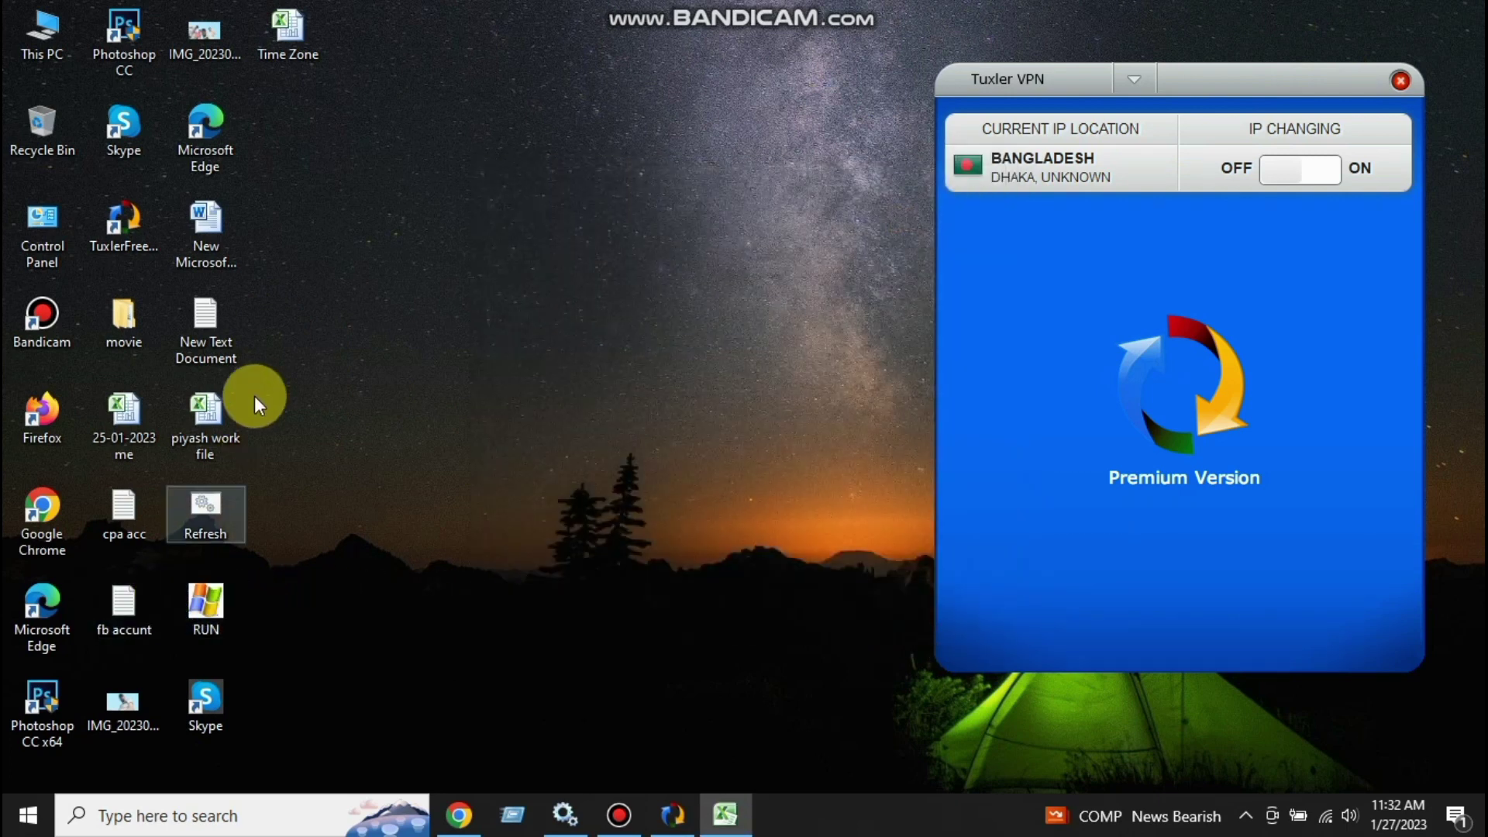
Open the work file spreadsheet, select cell C29, minimize it, and refresh the desktop.
{"action": "double_click", "coordinate": [206, 422]}
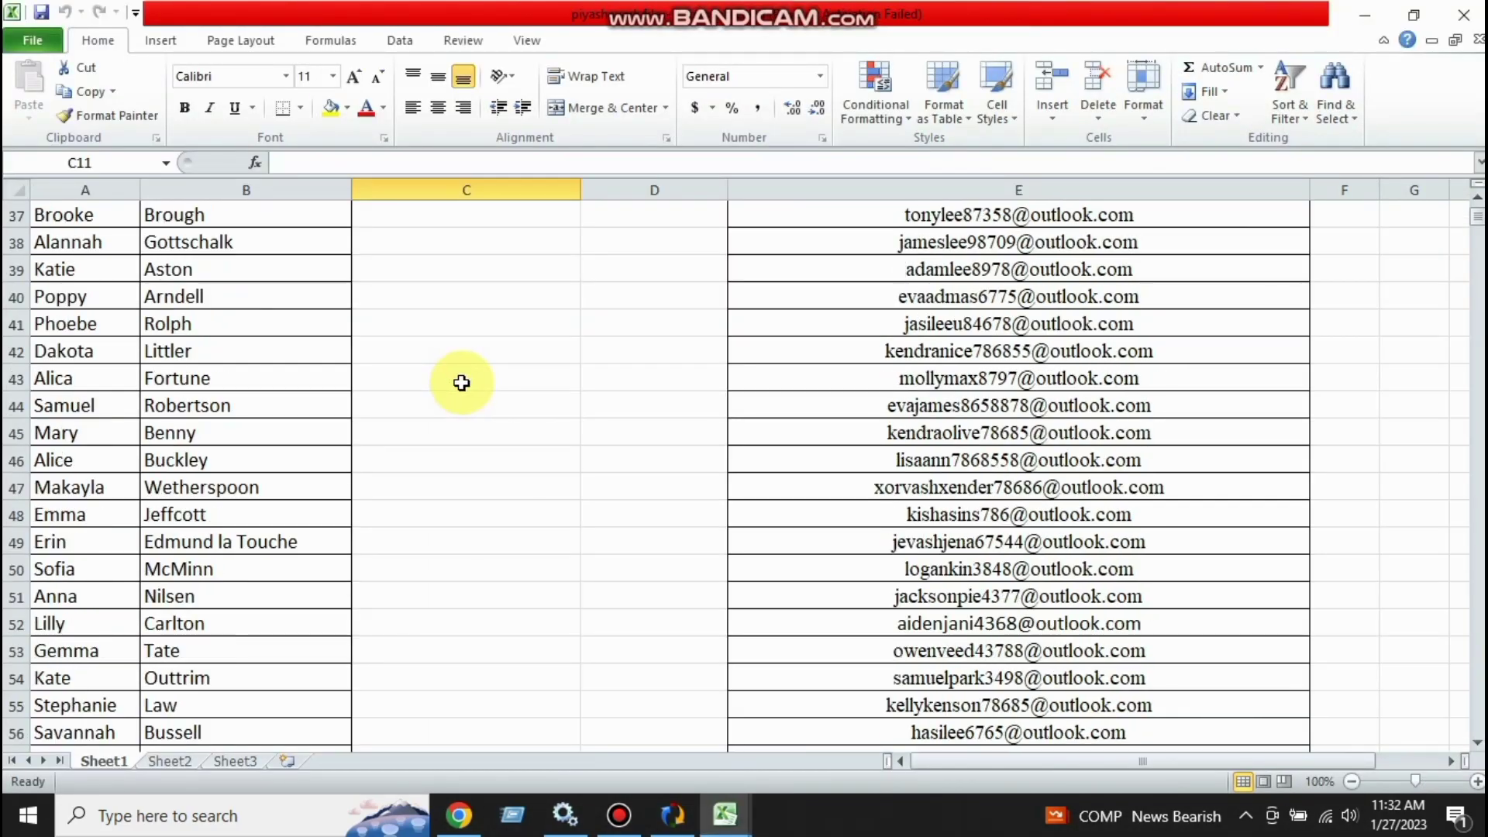
{"action": "scroll", "coordinate": [458, 382], "scroll_direction": "up", "scroll_amount": 5}
{"action": "left_click", "coordinate": [384, 395]}
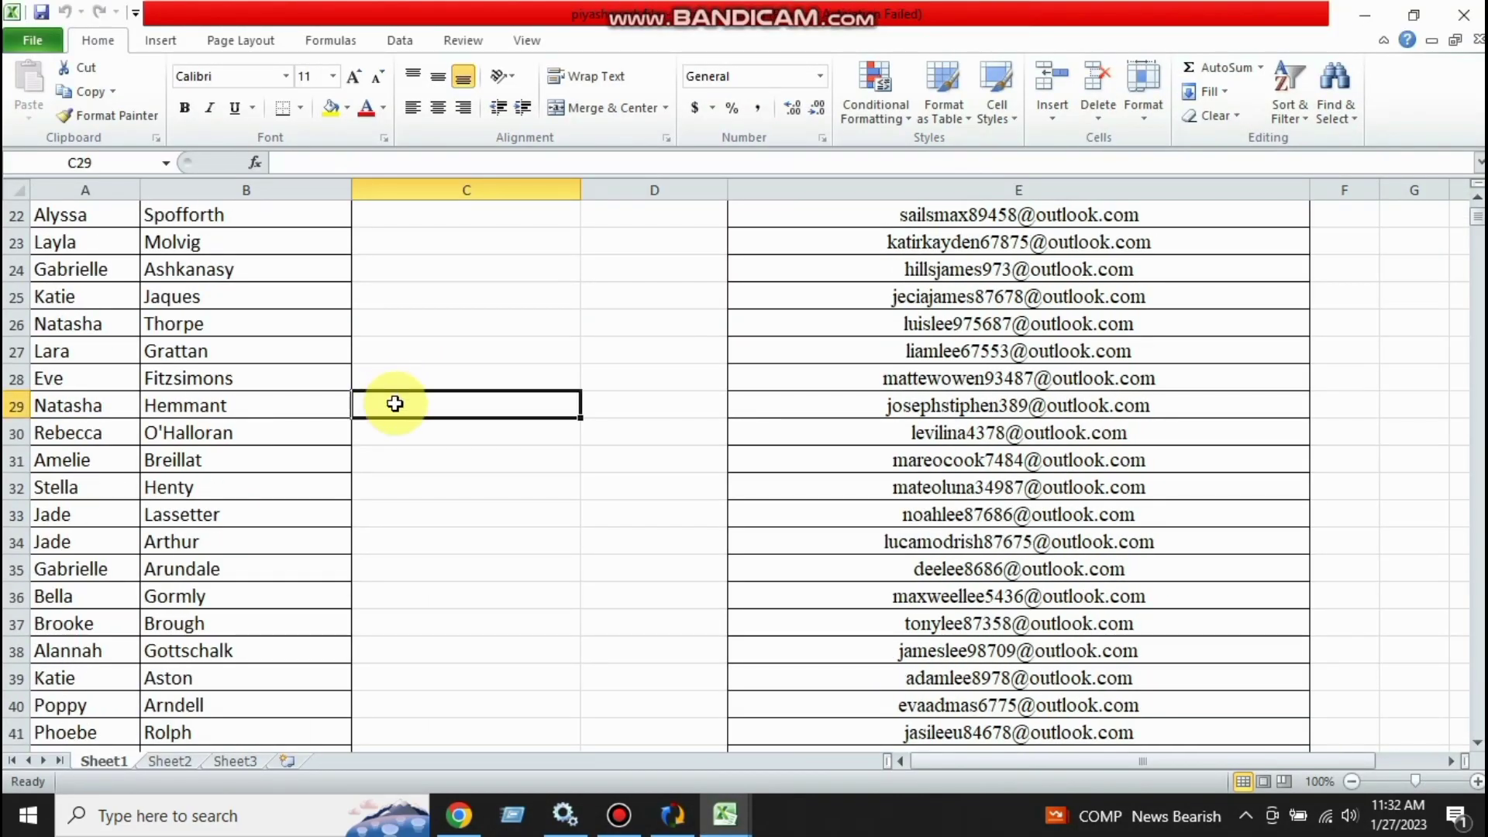
{"action": "left_click", "coordinate": [1365, 15]}
{"action": "right_click", "coordinate": [797, 229]}
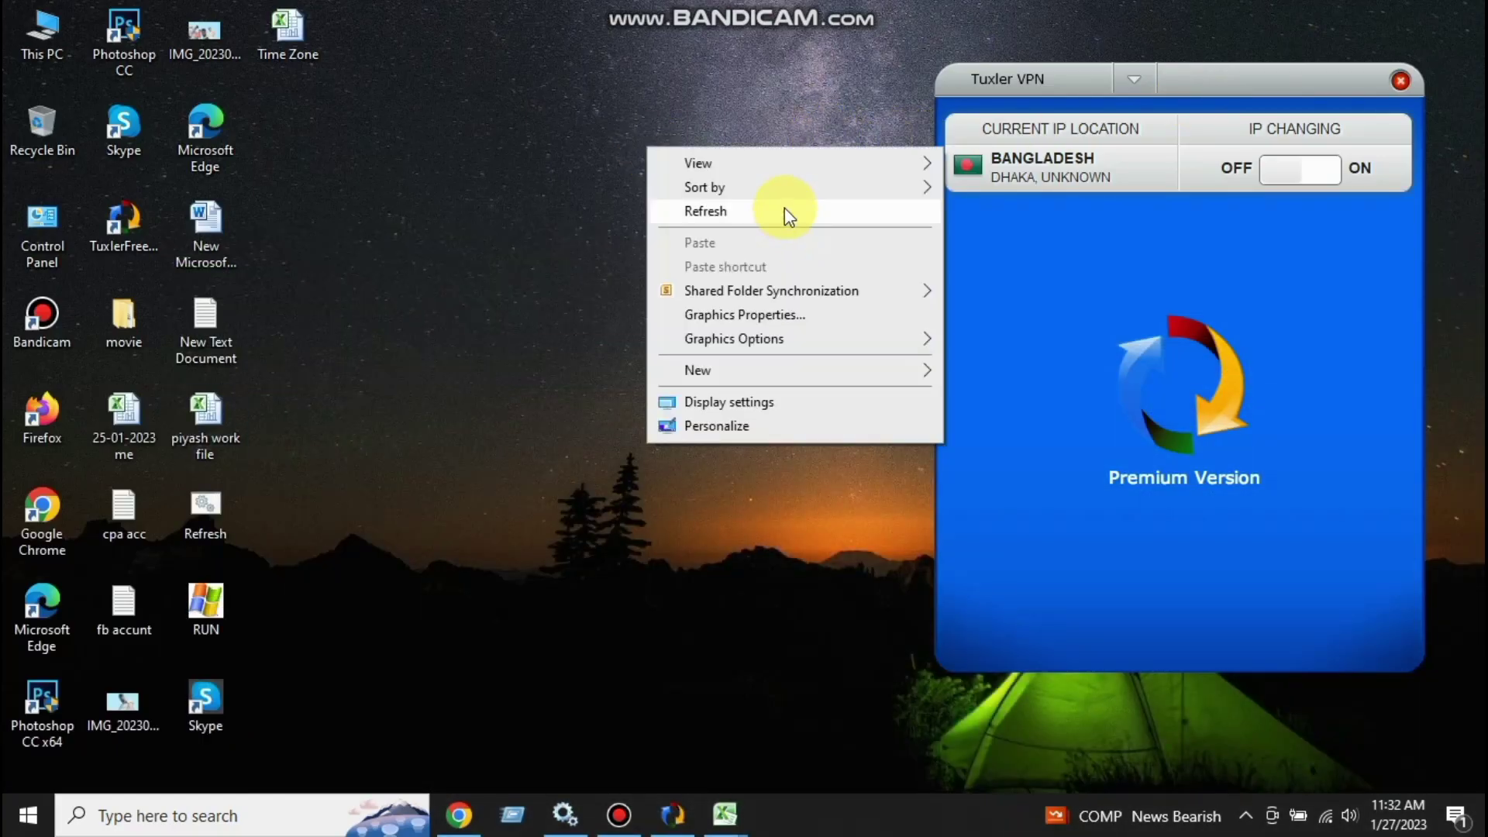
{"action": "left_click", "coordinate": [784, 208]}
Turn on IP changing in Tuxler VPN with United States as the preferred country.
{"action": "left_click", "coordinate": [1302, 170]}
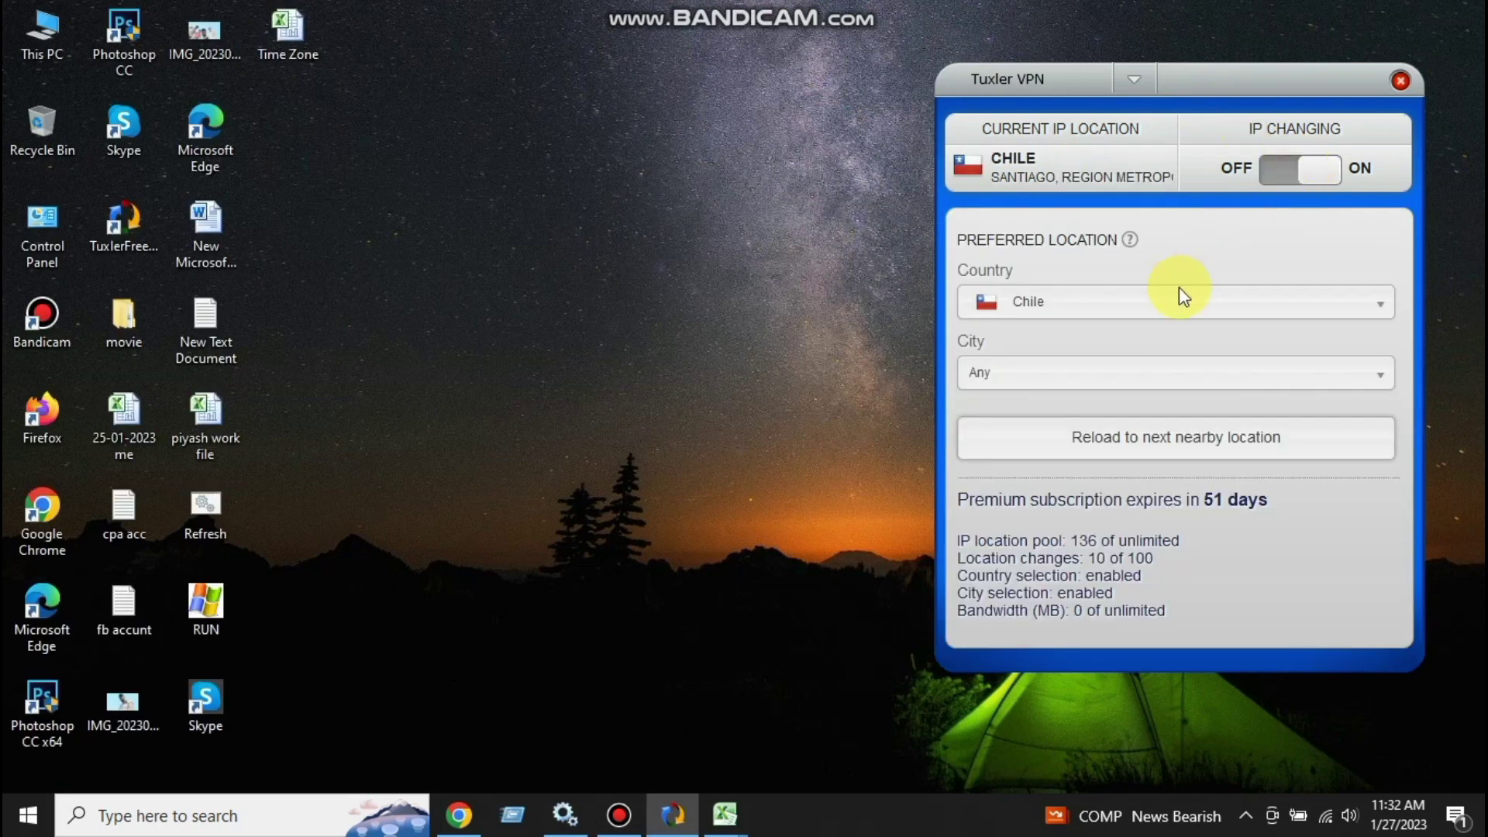
{"action": "left_click", "coordinate": [1155, 302]}
{"action": "scroll", "coordinate": [1120, 399], "scroll_direction": "down", "scroll_amount": 10}
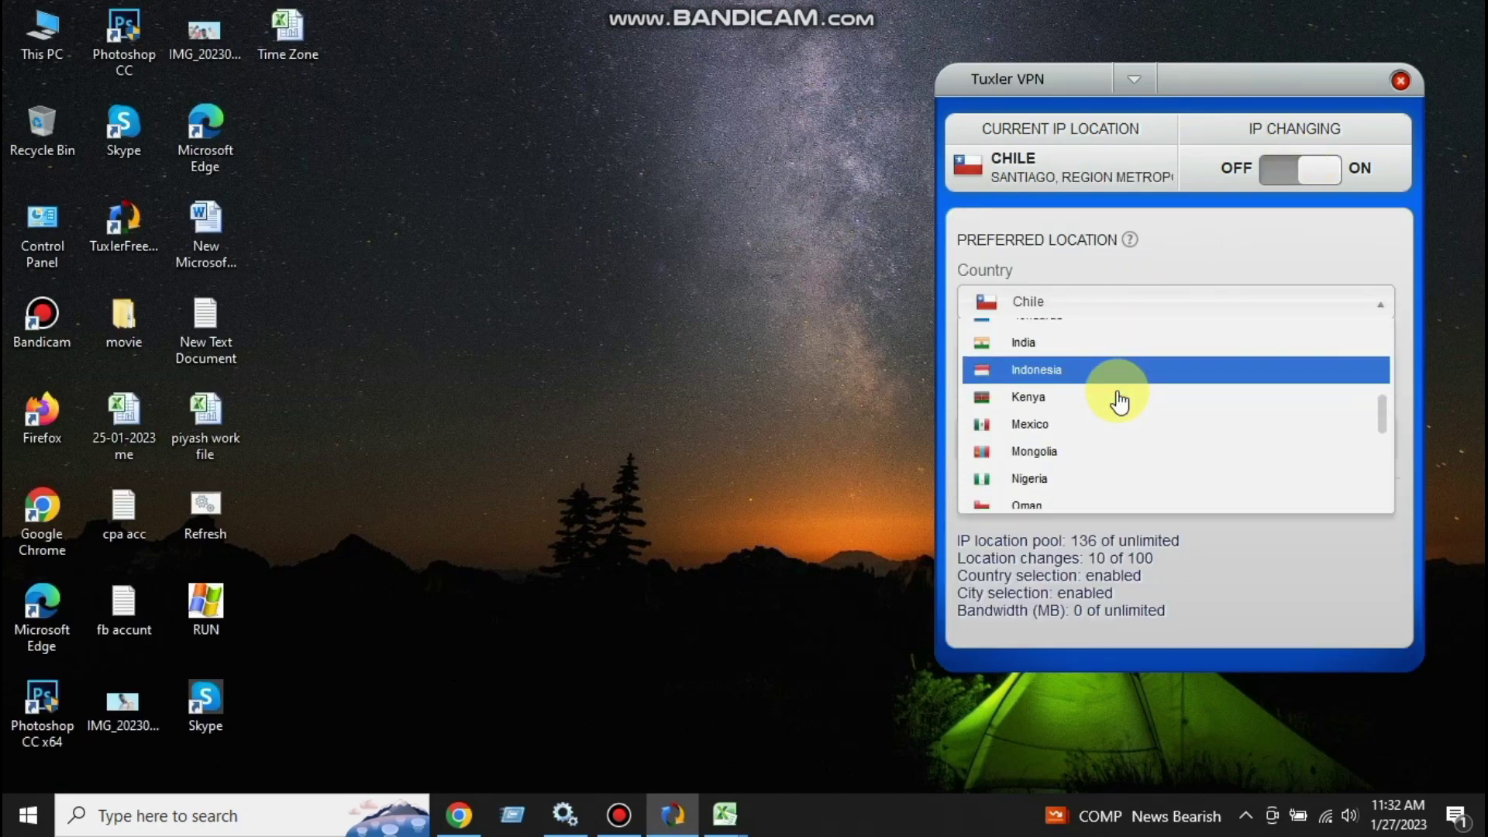
{"action": "scroll", "coordinate": [1120, 399], "scroll_direction": "down", "scroll_amount": 1}
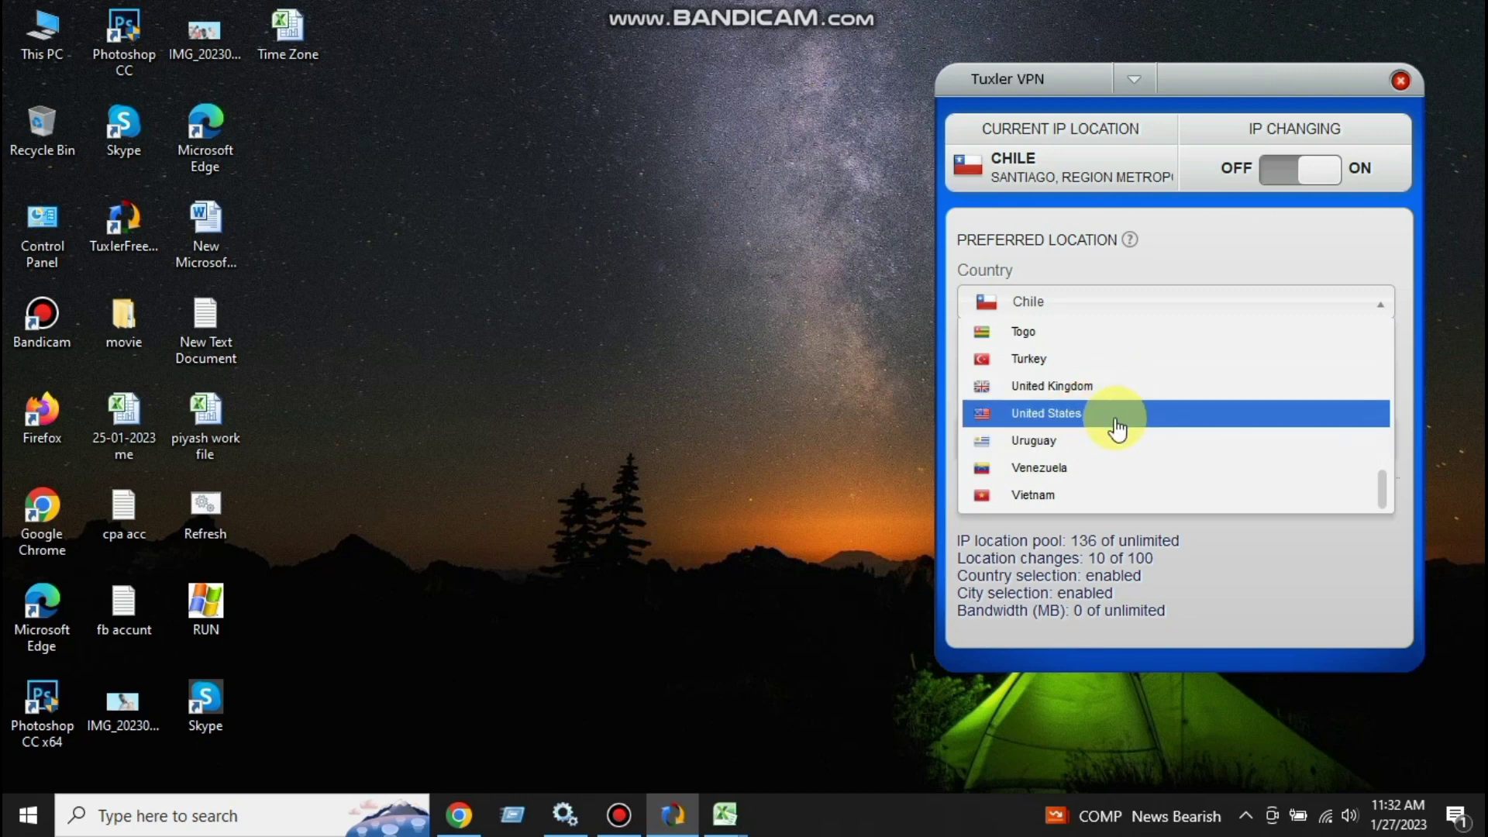
{"action": "left_click", "coordinate": [1117, 415]}
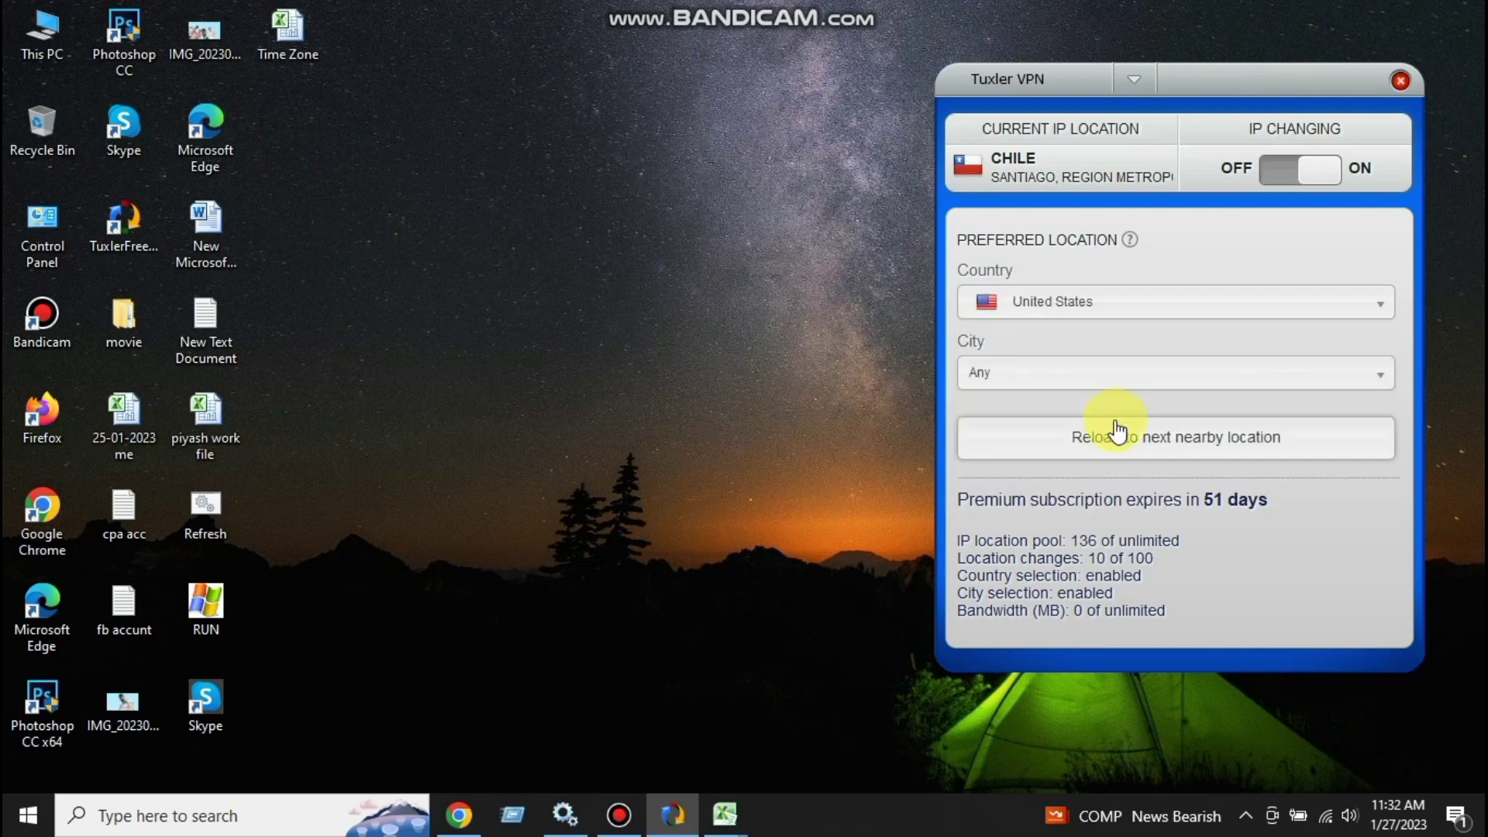
Refresh the desktop and load whoer.net in Chrome to check the IP.
{"action": "right_click", "coordinate": [605, 147]}
{"action": "left_click", "coordinate": [682, 210]}
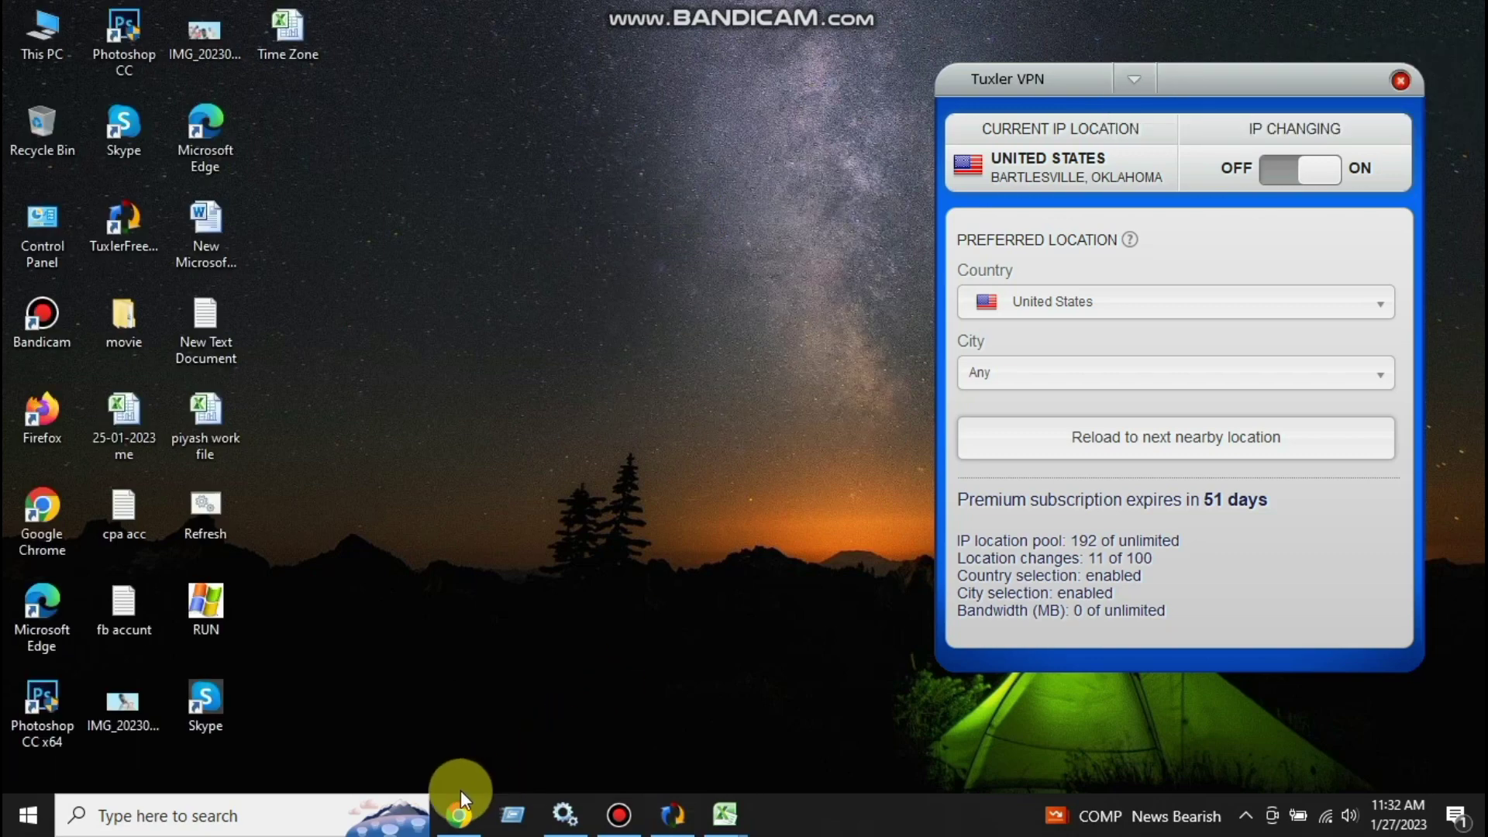
{"action": "left_click", "coordinate": [447, 816]}
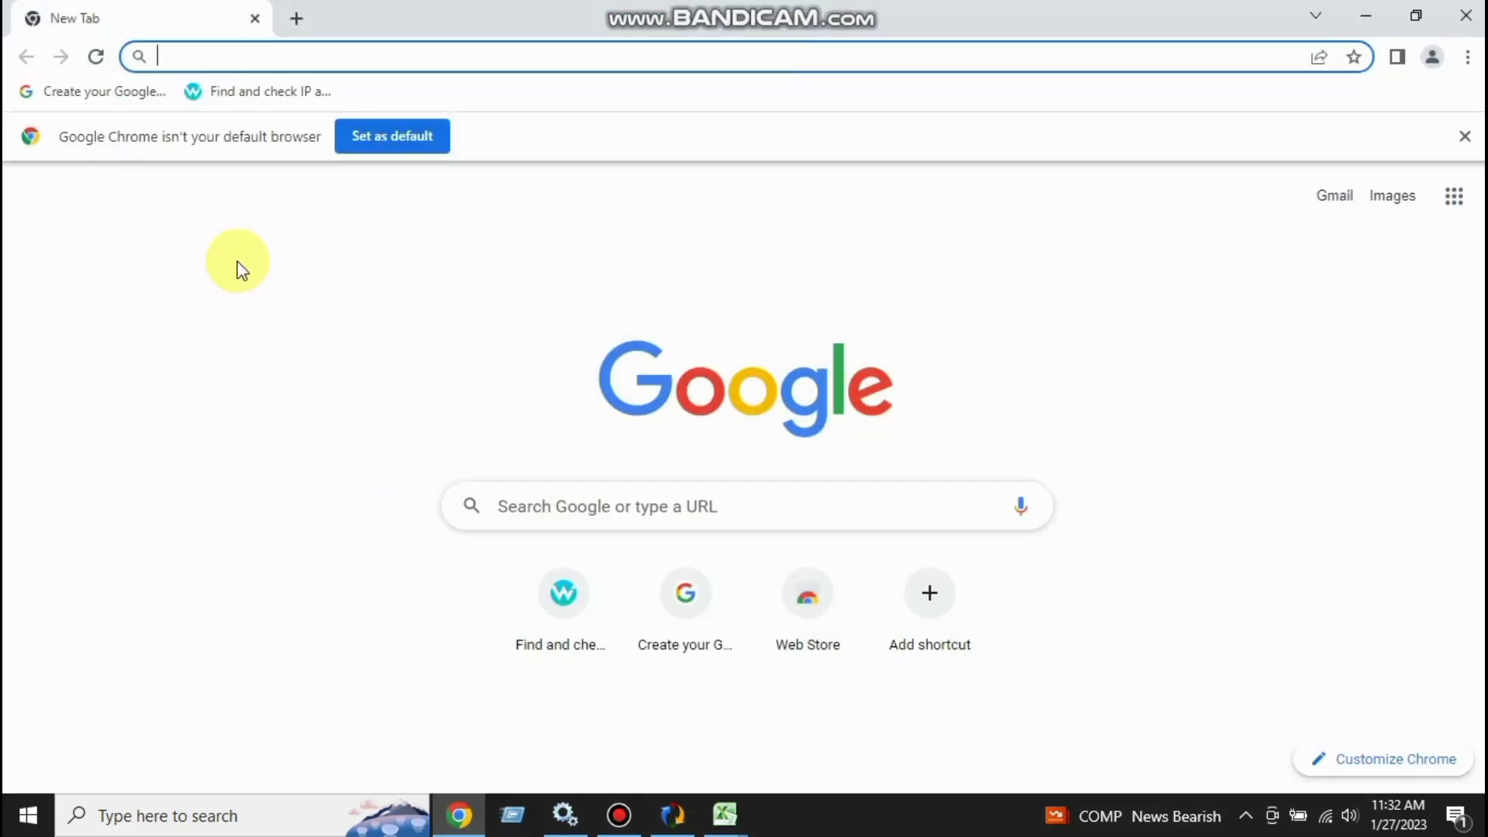
{"action": "left_click", "coordinate": [260, 101]}
Copy the United States command tzutil /s "Pacific Standard Time" from cell B240.
{"action": "mouse_move", "coordinate": [732, 813]}
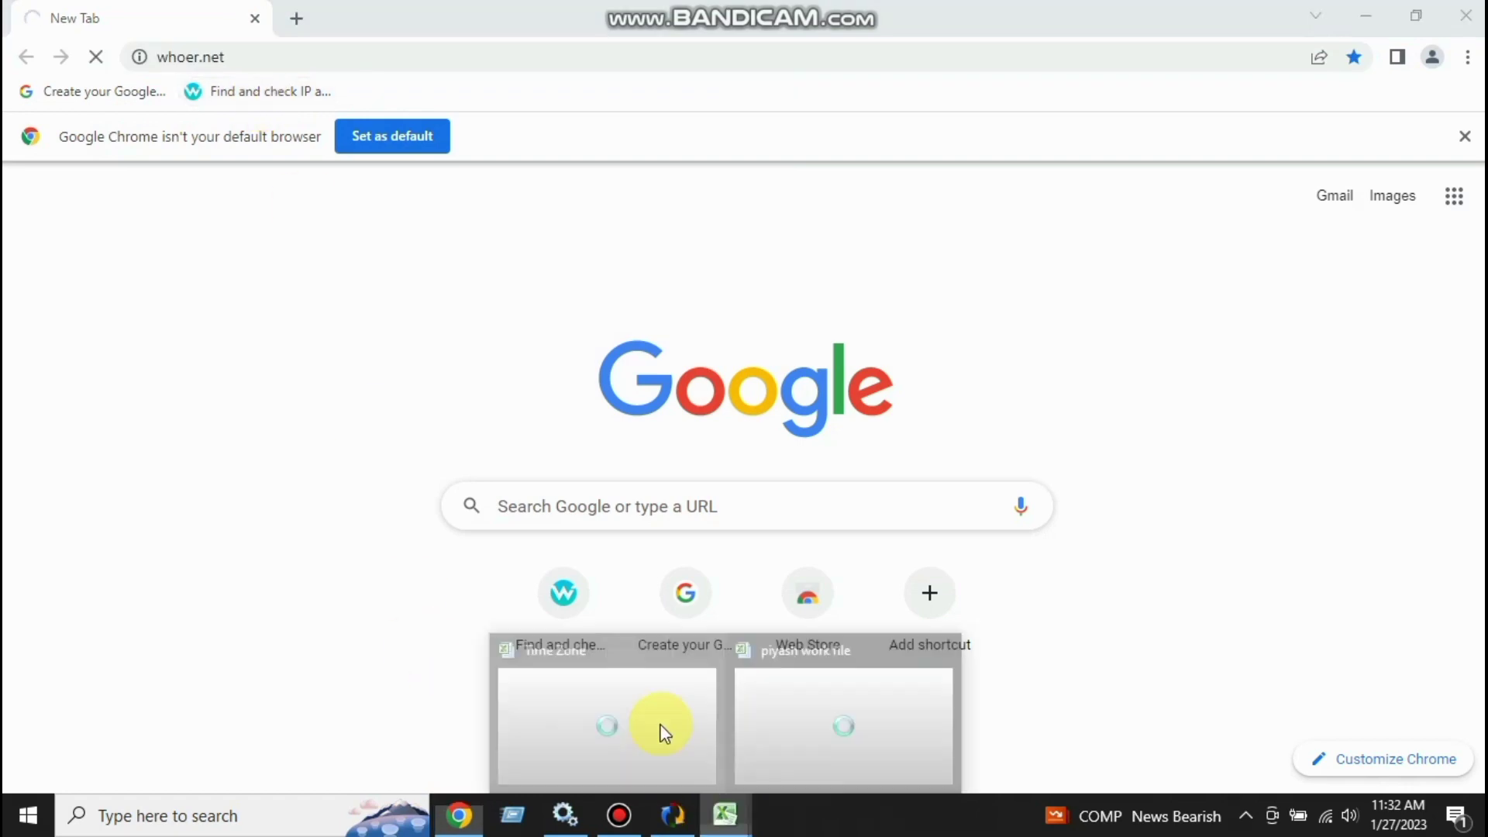
{"action": "left_click", "coordinate": [638, 708]}
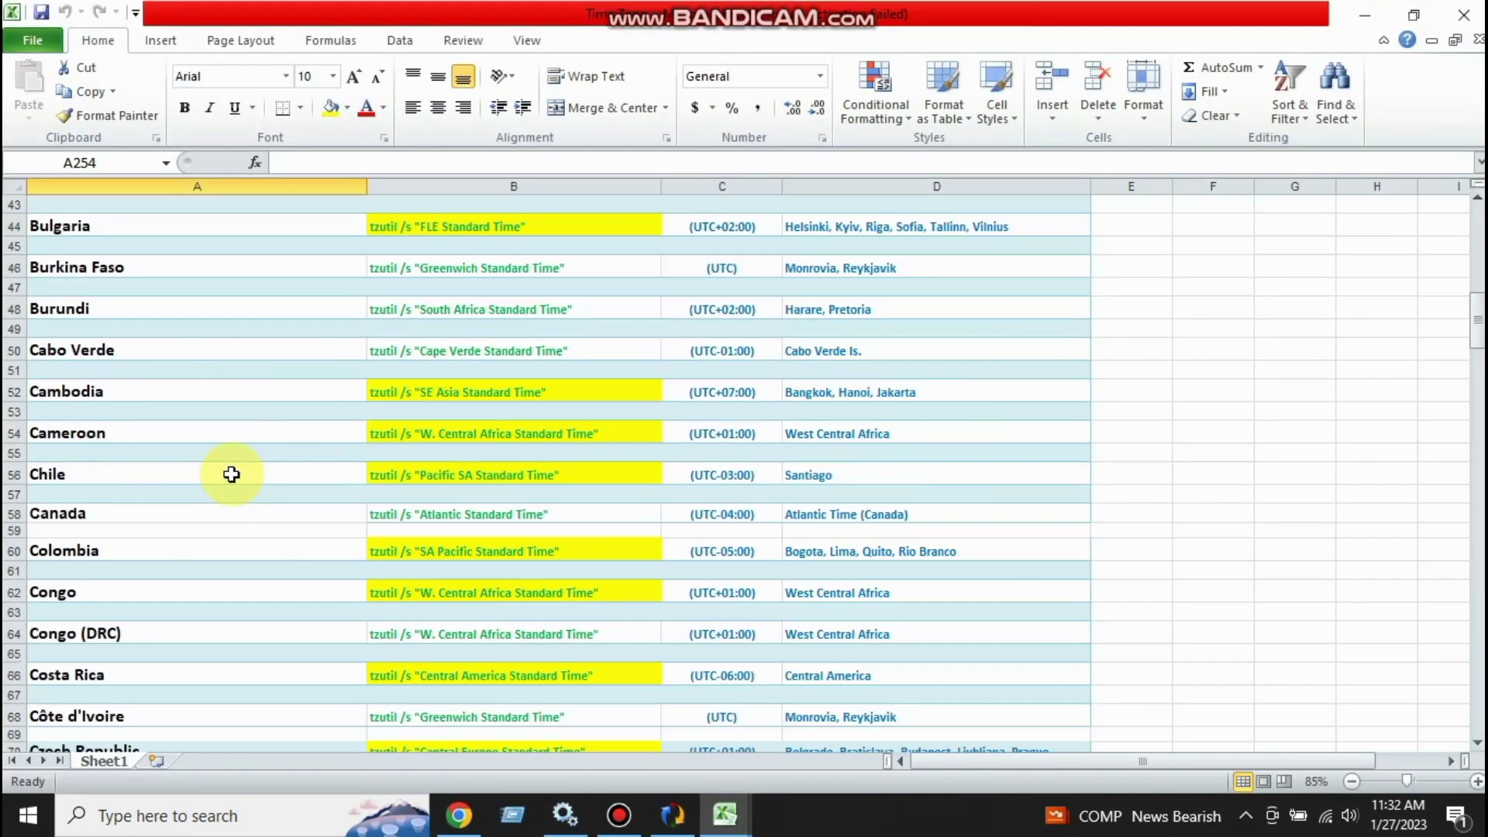
{"action": "scroll", "coordinate": [231, 474], "scroll_direction": "down", "scroll_amount": 20}
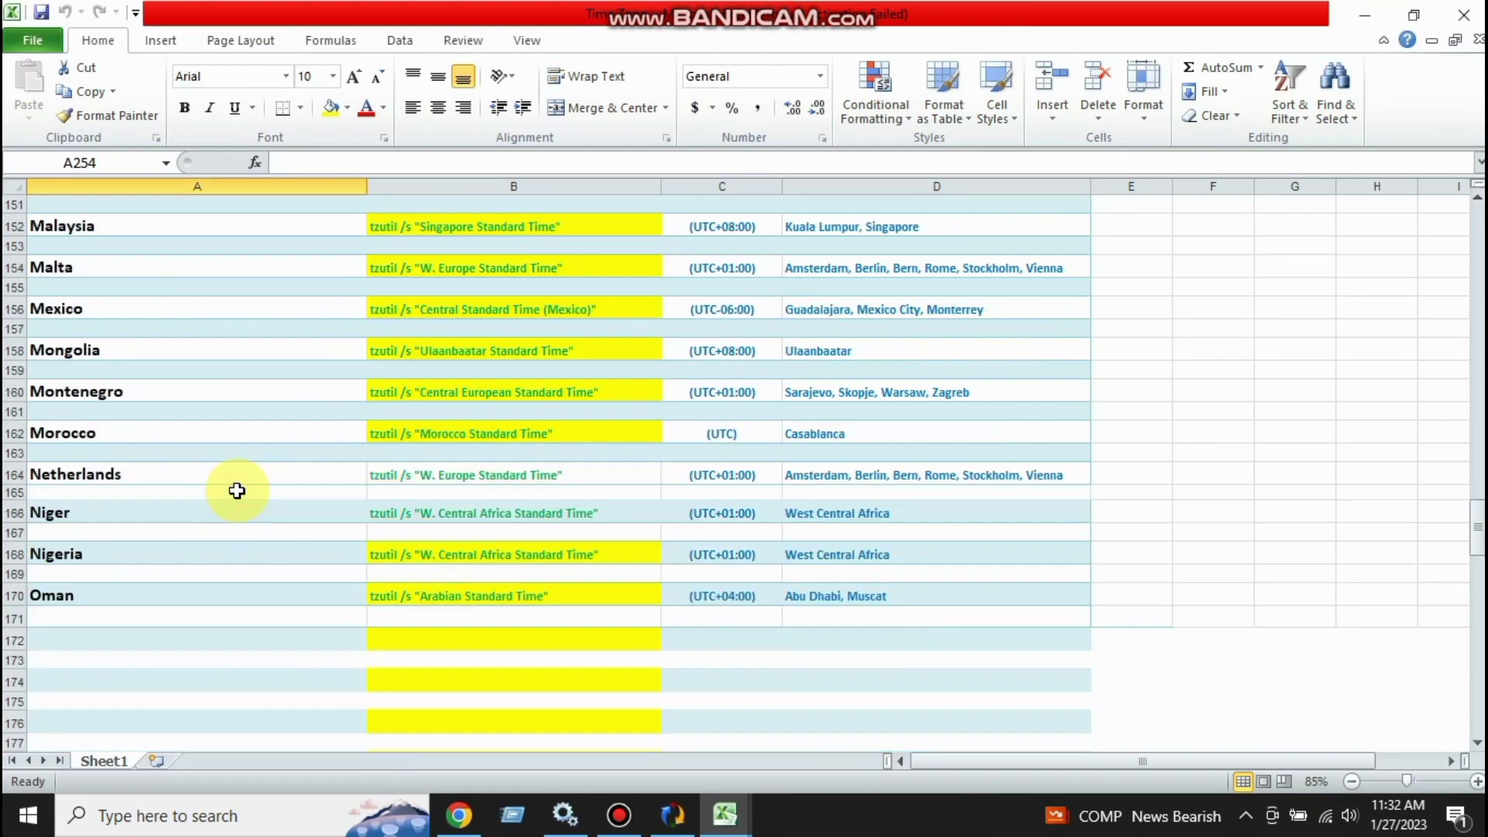
{"action": "scroll", "coordinate": [237, 491], "scroll_direction": "down", "scroll_amount": 20}
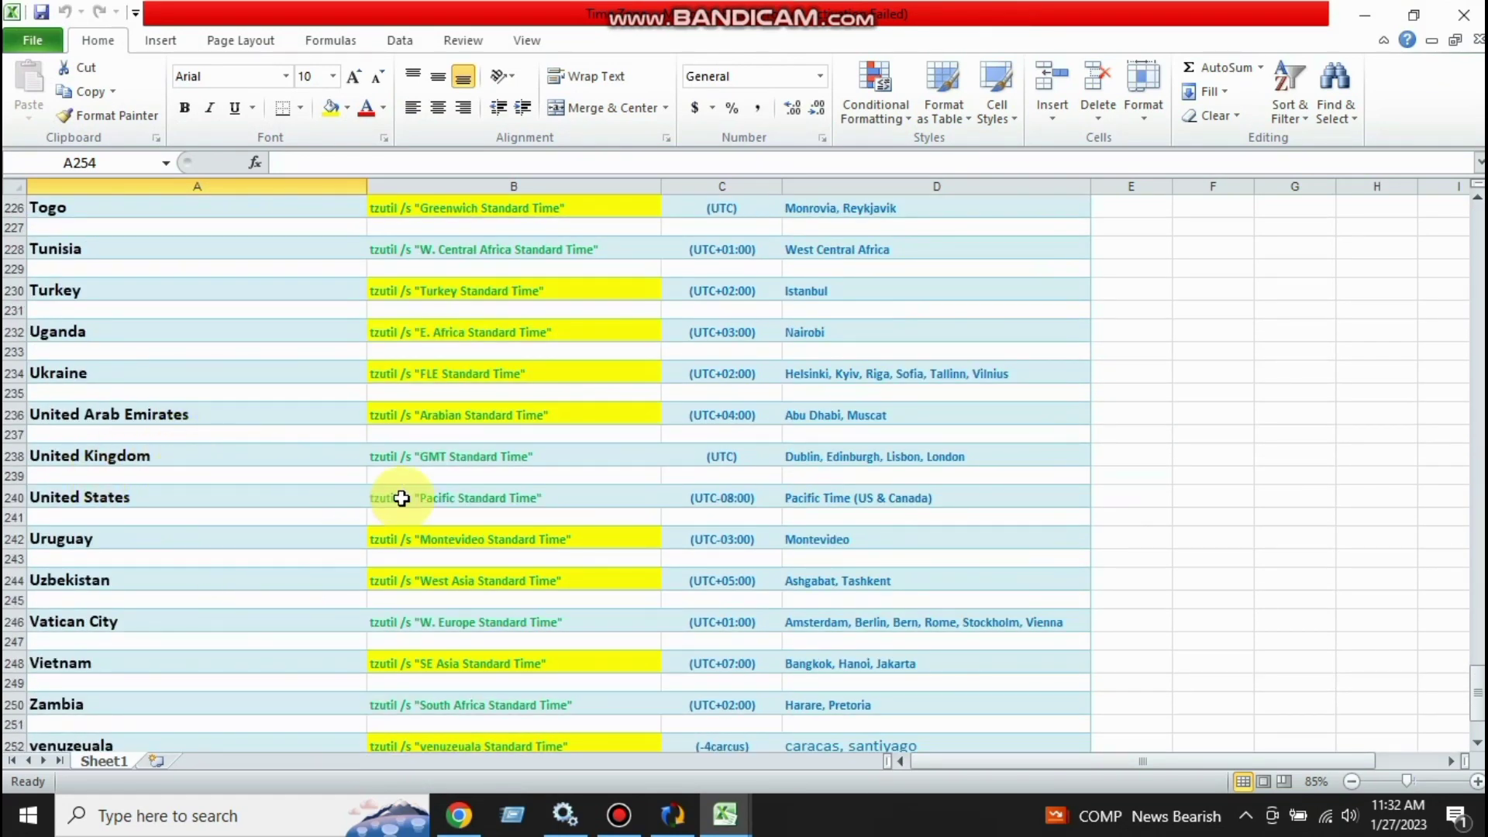
{"action": "left_click", "coordinate": [476, 499]}
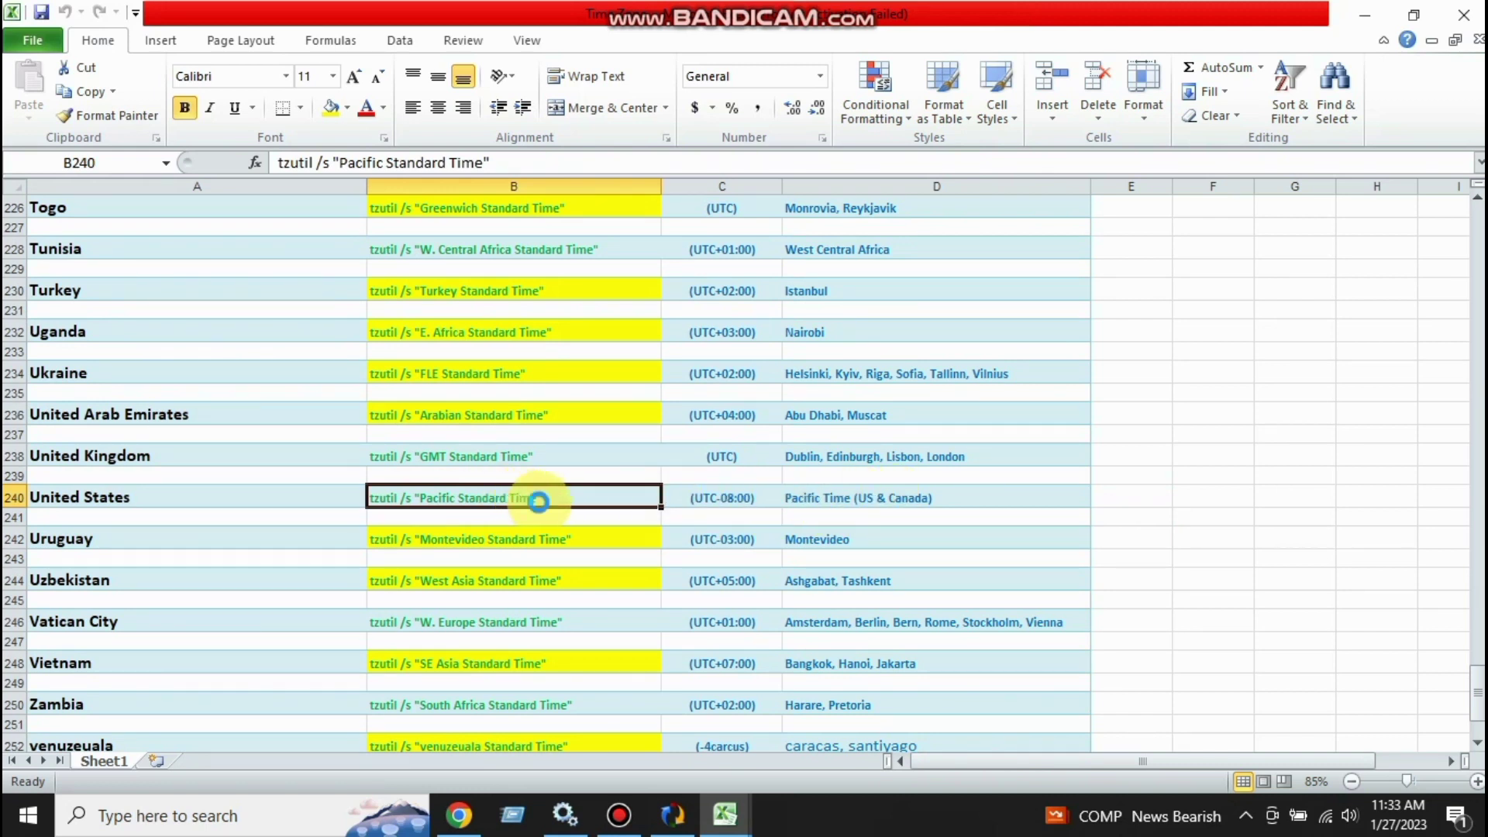
{"action": "key", "text": "ctrl+c"}
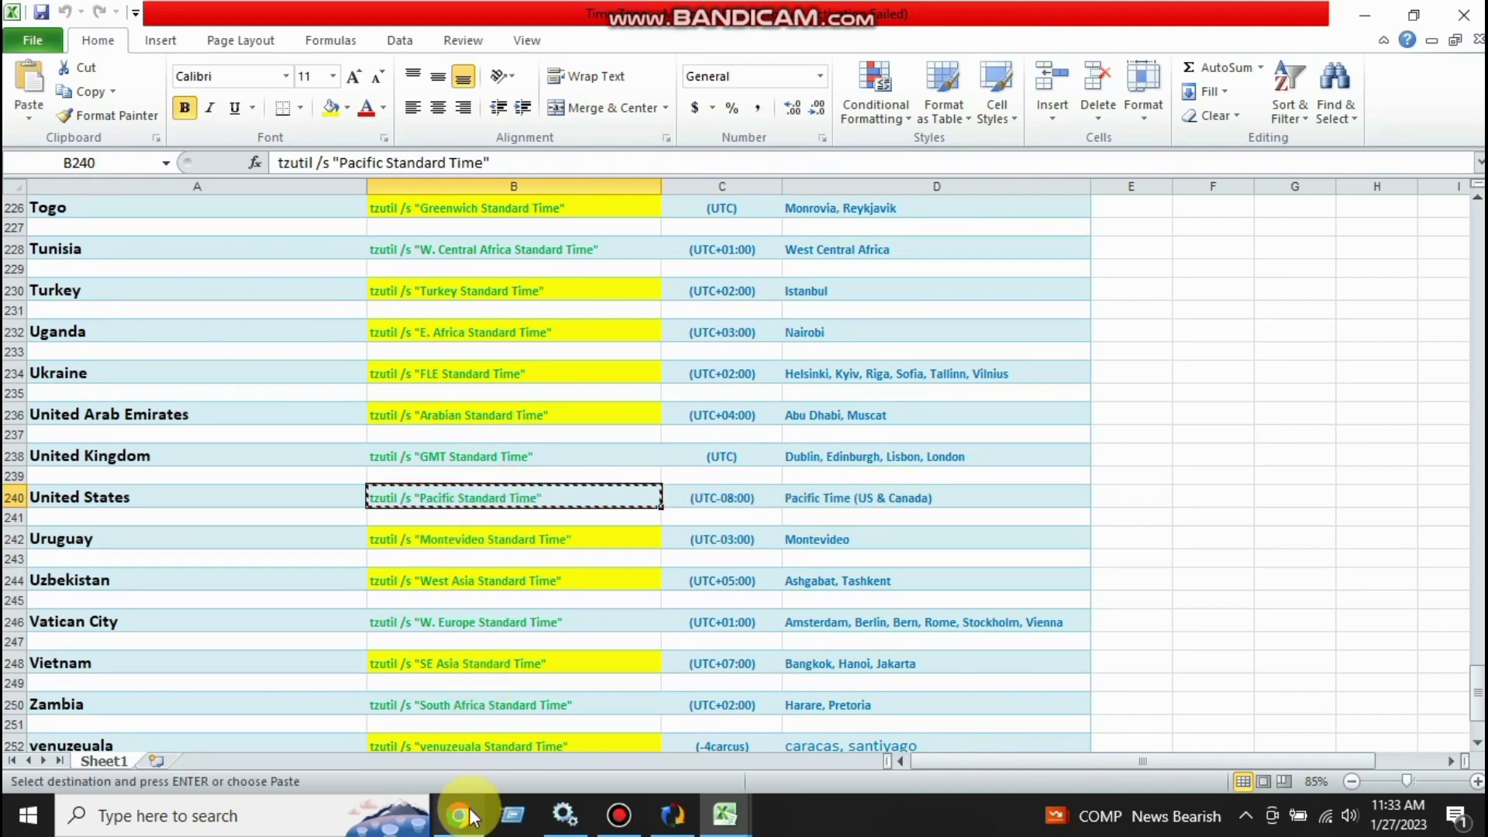
Review whoer.net, then run the copied tzutil command from Win+R to switch to Pacific time.
{"action": "left_click", "coordinate": [470, 818]}
{"action": "scroll", "coordinate": [998, 461], "scroll_direction": "down", "scroll_amount": 10}
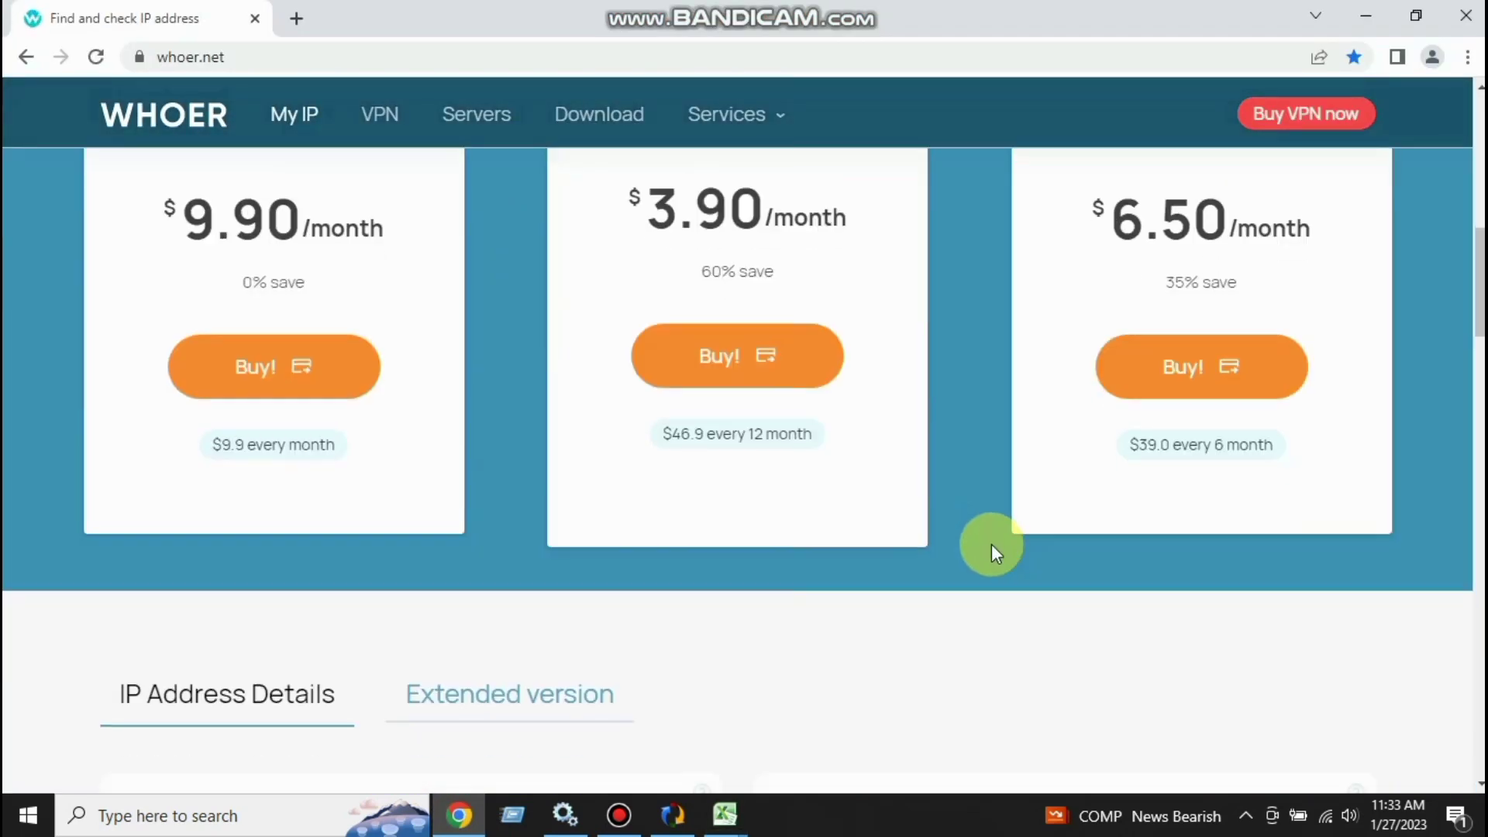
{"action": "scroll", "coordinate": [992, 558], "scroll_direction": "down", "scroll_amount": 4}
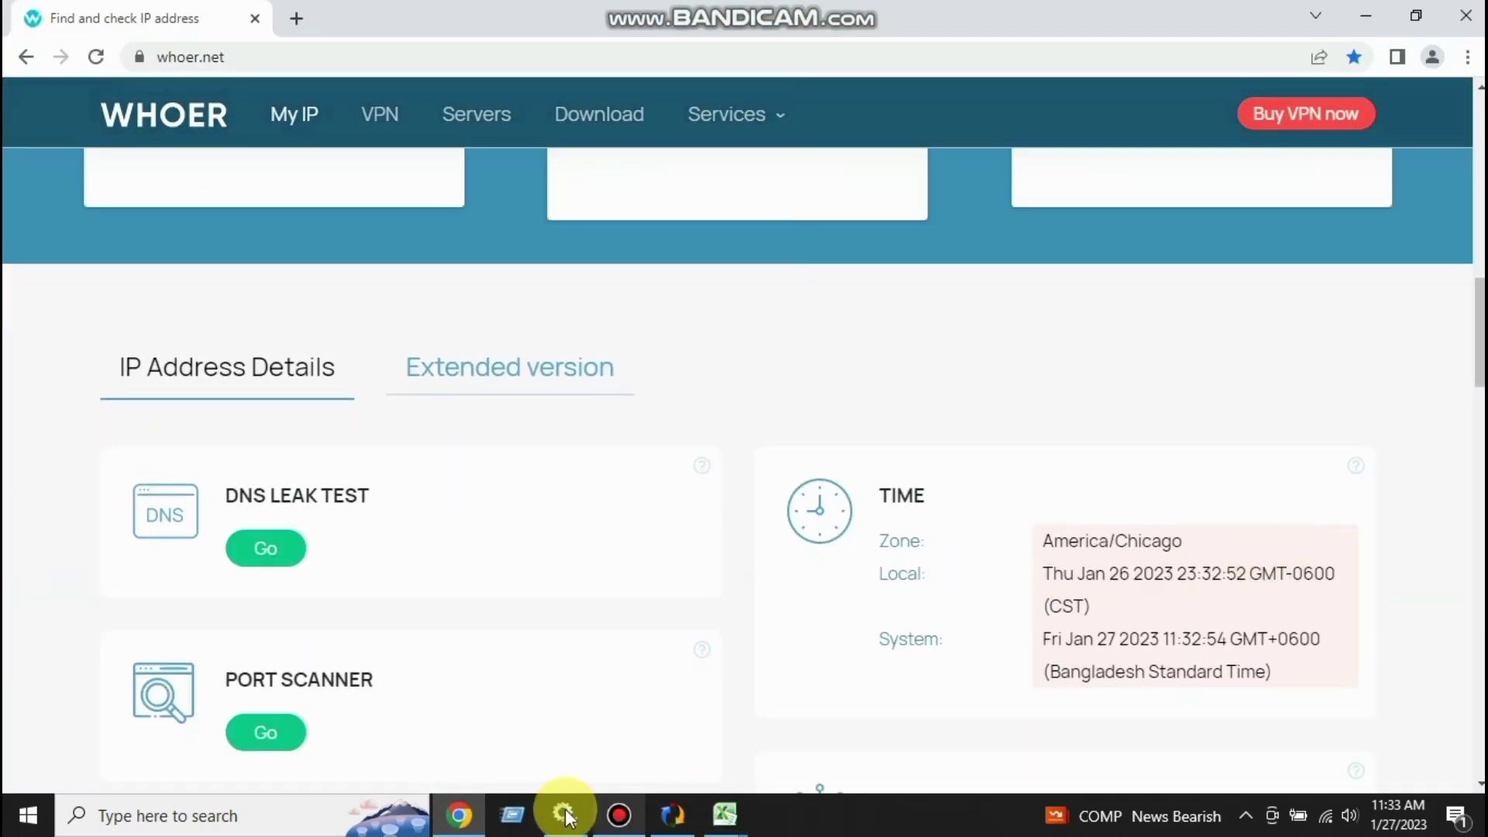
{"action": "left_click", "coordinate": [18, 812]}
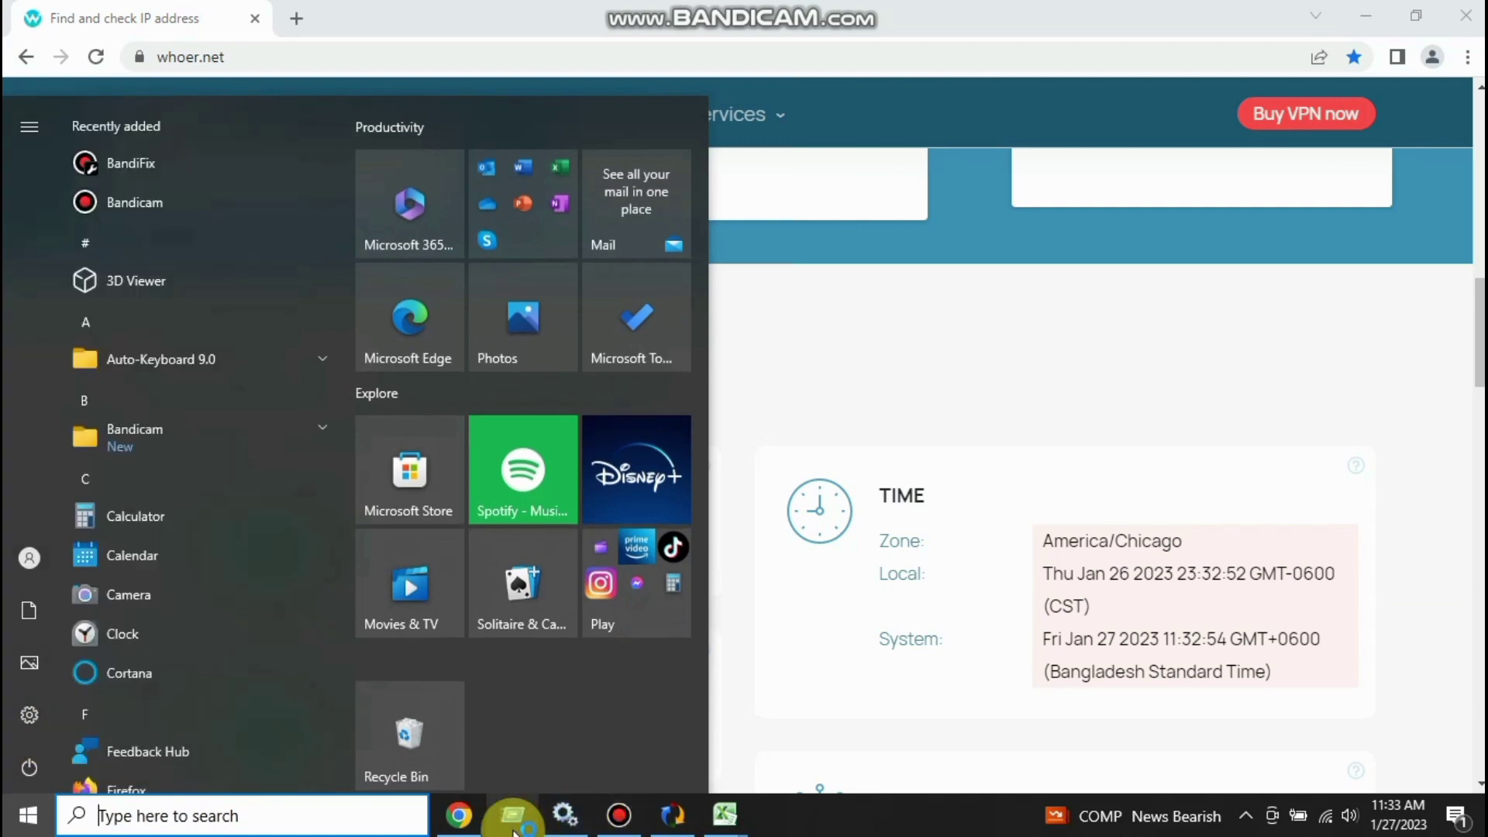
{"action": "key", "text": "super+r"}
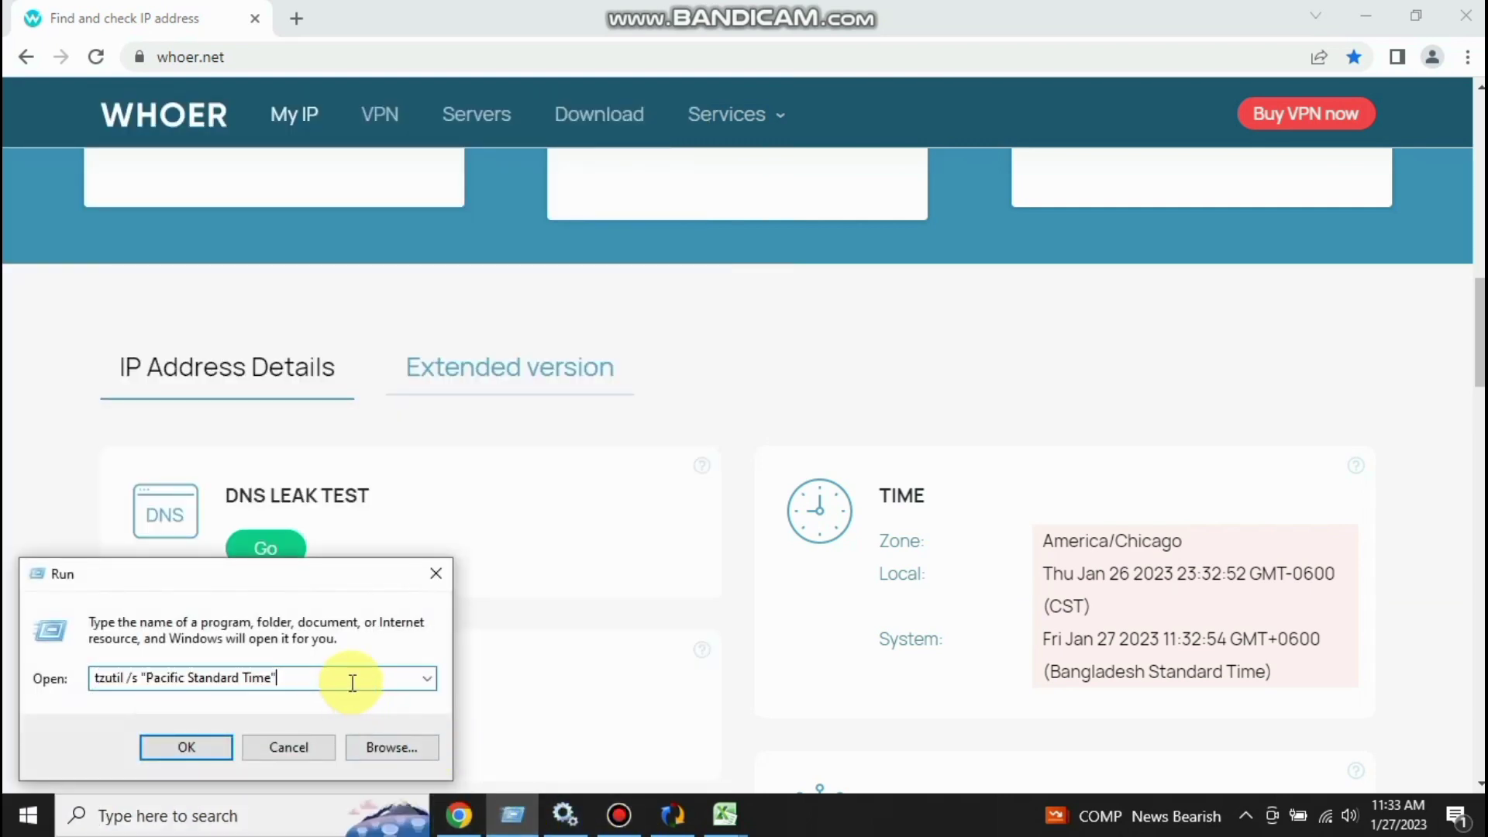
{"action": "key", "text": "Return"}
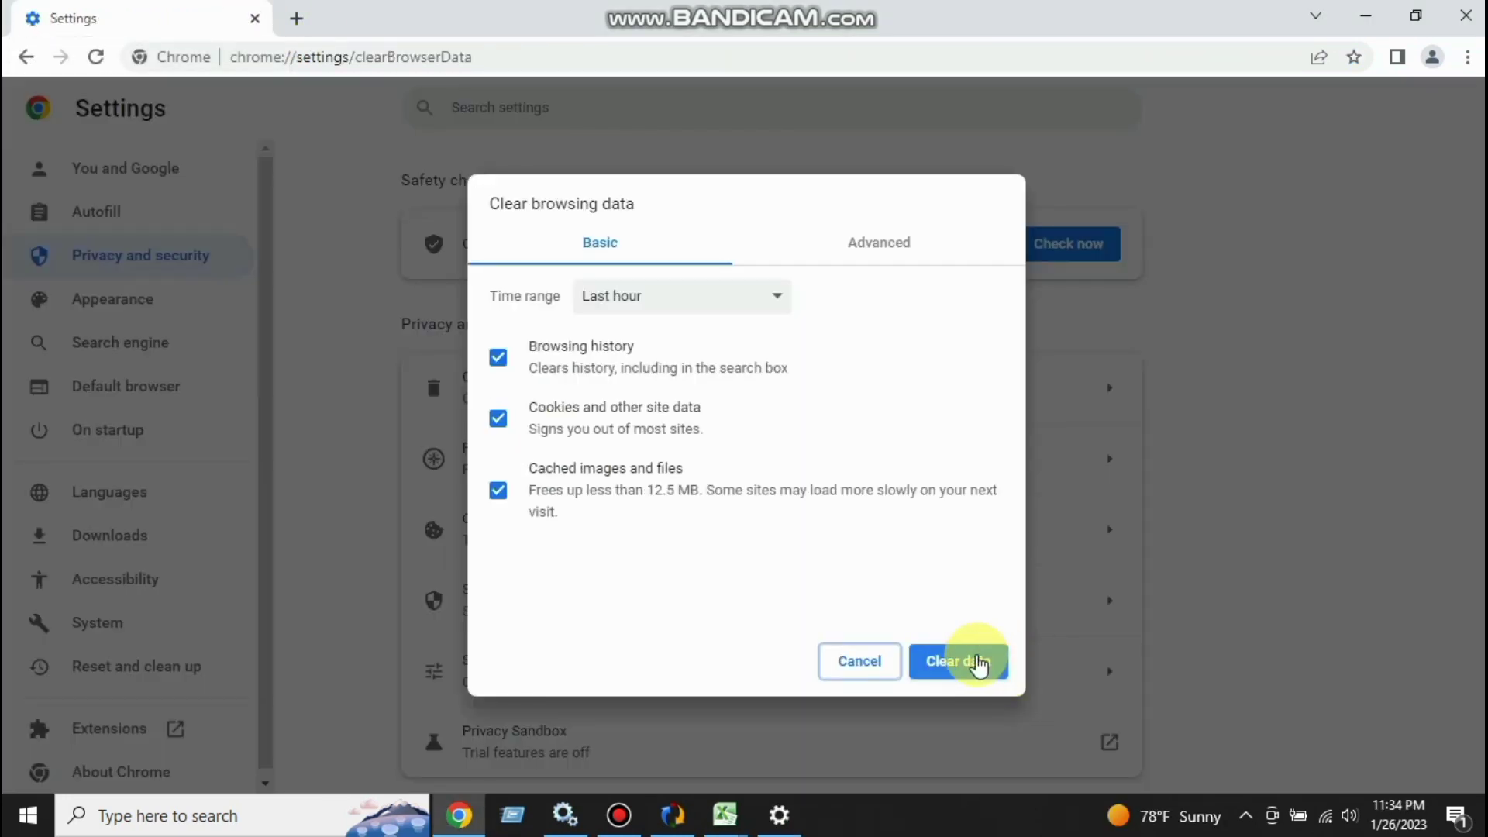
Clear the last hour of data, then reopen Clear browsing data with time range All time.
{"action": "left_click", "coordinate": [973, 663]}
{"action": "left_click", "coordinate": [654, 298]}
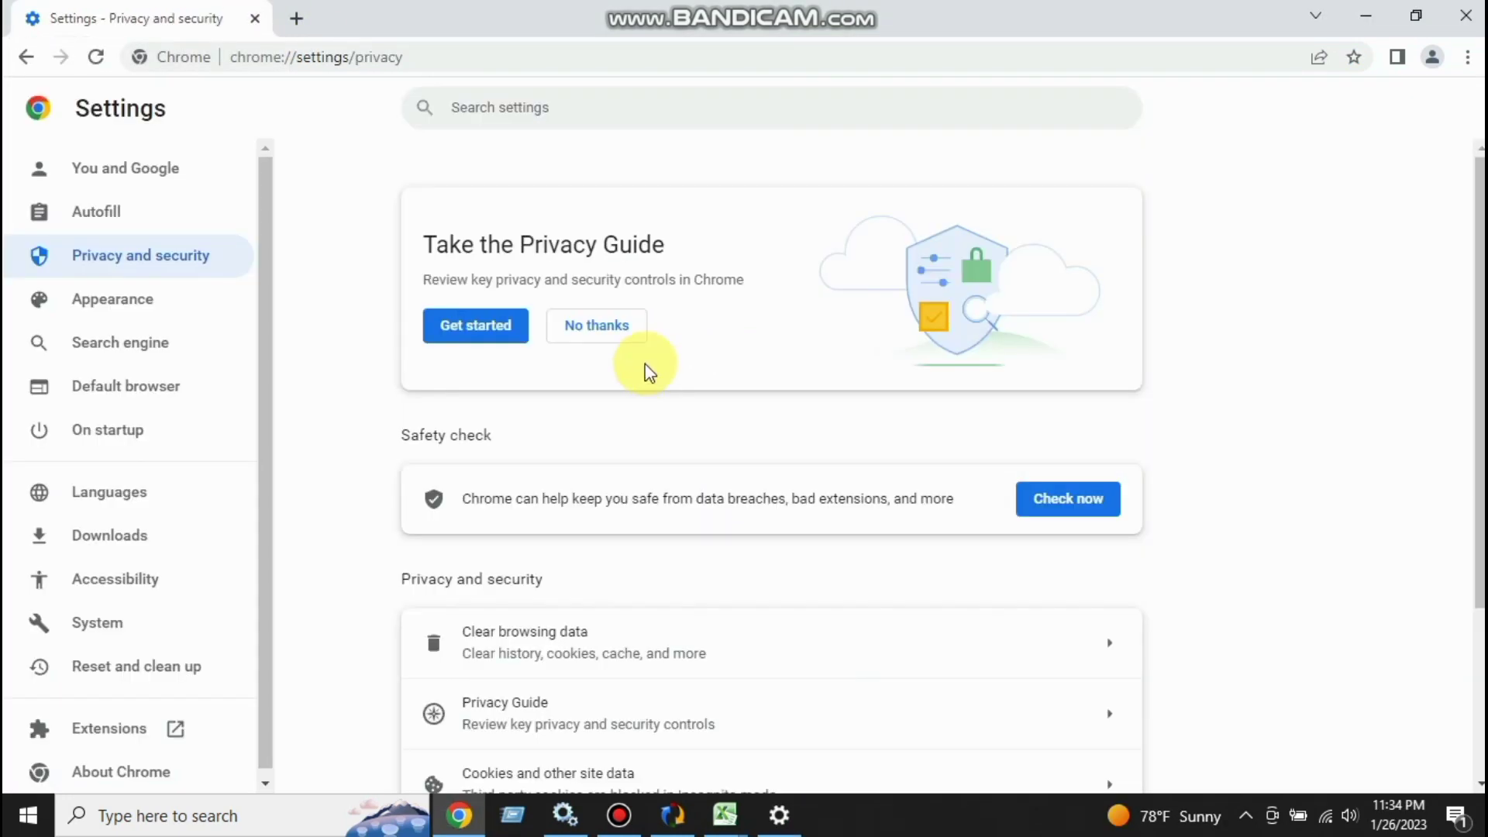
{"action": "left_click", "coordinate": [624, 661]}
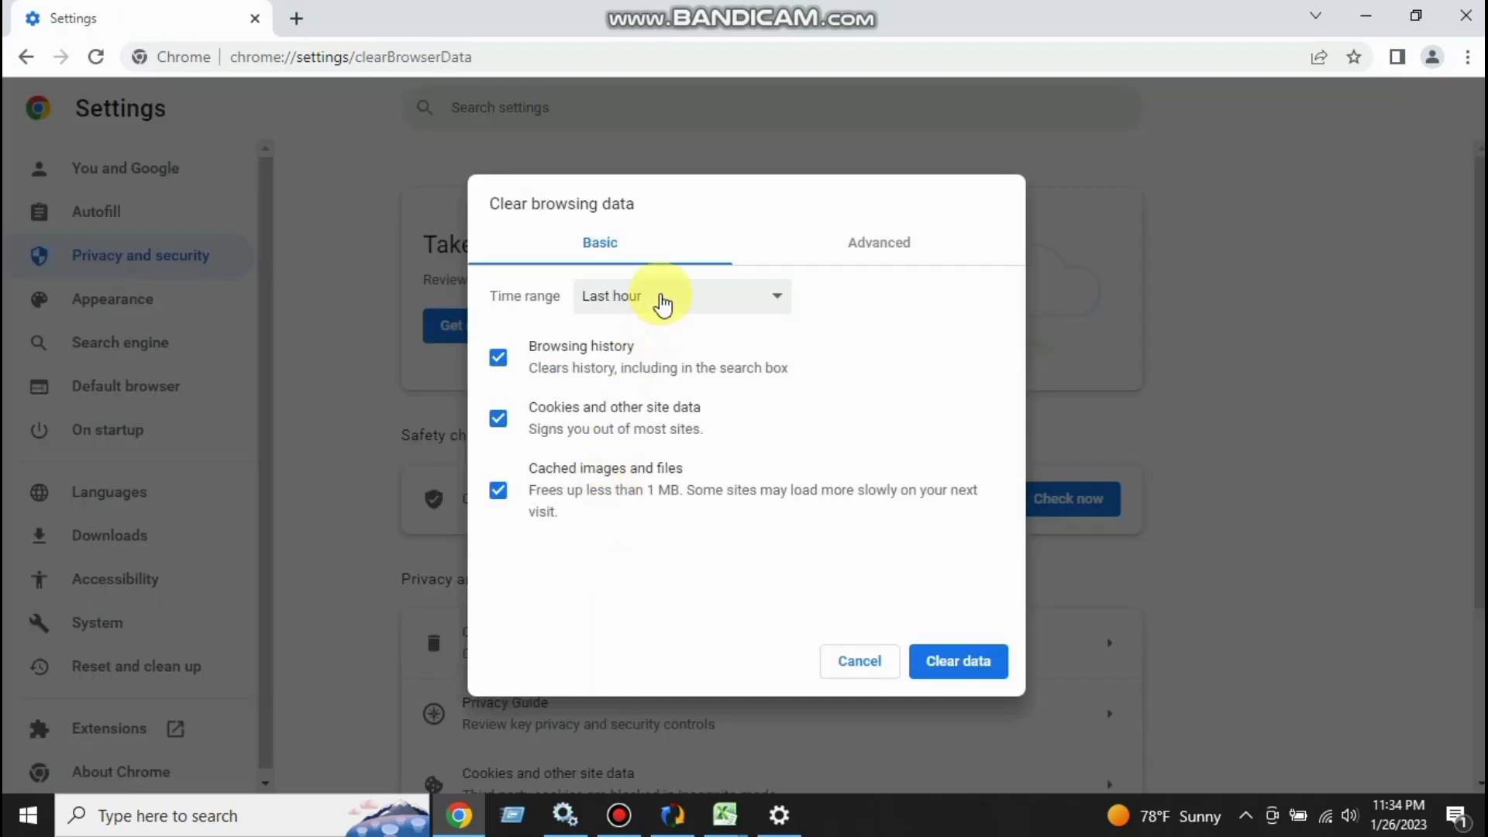
{"action": "left_click", "coordinate": [661, 299]}
{"action": "left_click", "coordinate": [612, 395]}
{"action": "left_click", "coordinate": [802, 252]}
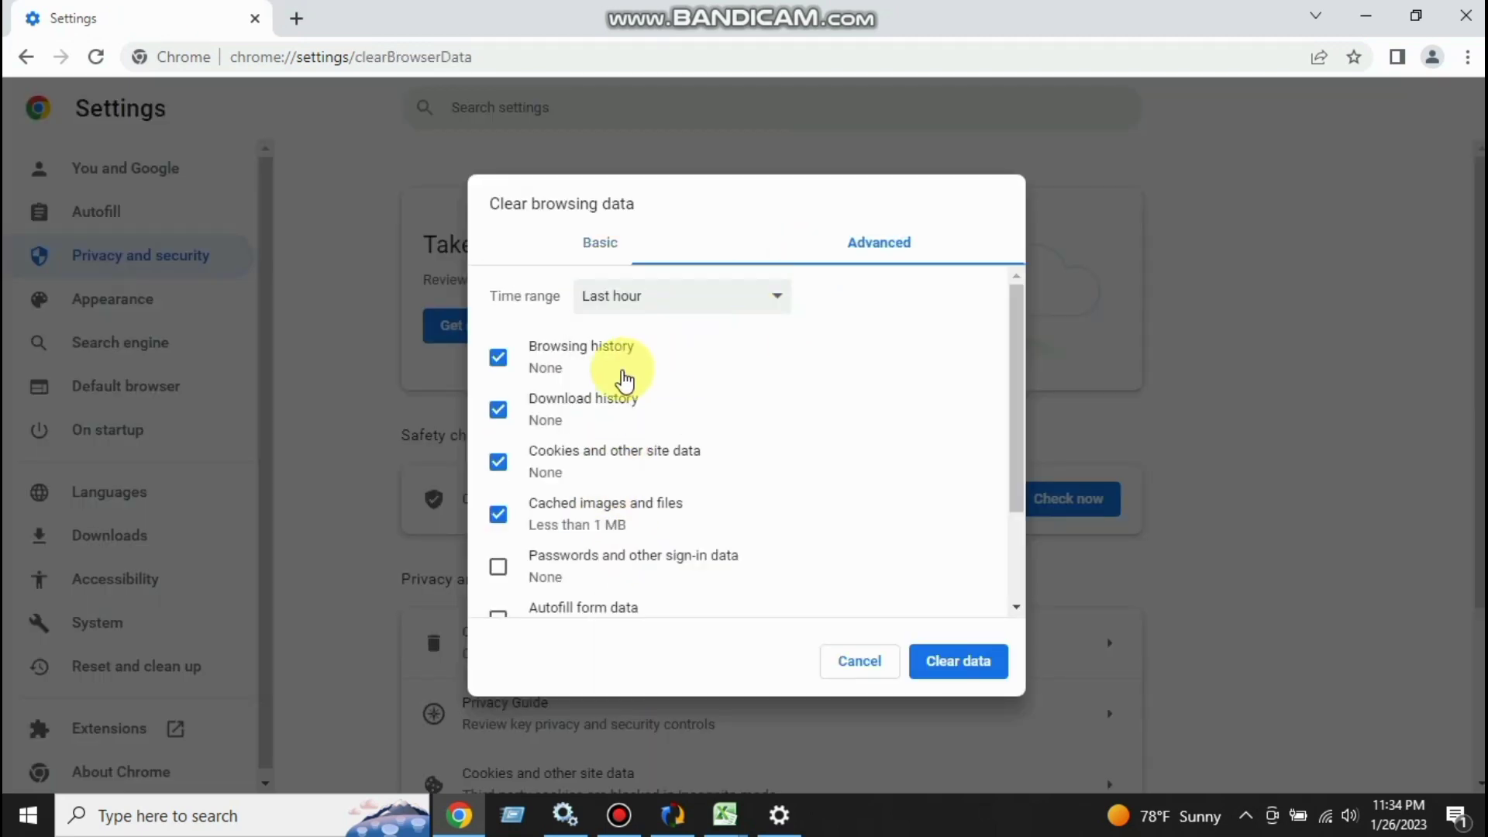
{"action": "left_click", "coordinate": [687, 305]}
{"action": "left_click", "coordinate": [629, 395]}
Include autofill, passwords, site settings and hosted app data, clear everything, and open a new tab.
{"action": "scroll", "coordinate": [605, 481], "scroll_direction": "down", "scroll_amount": 2}
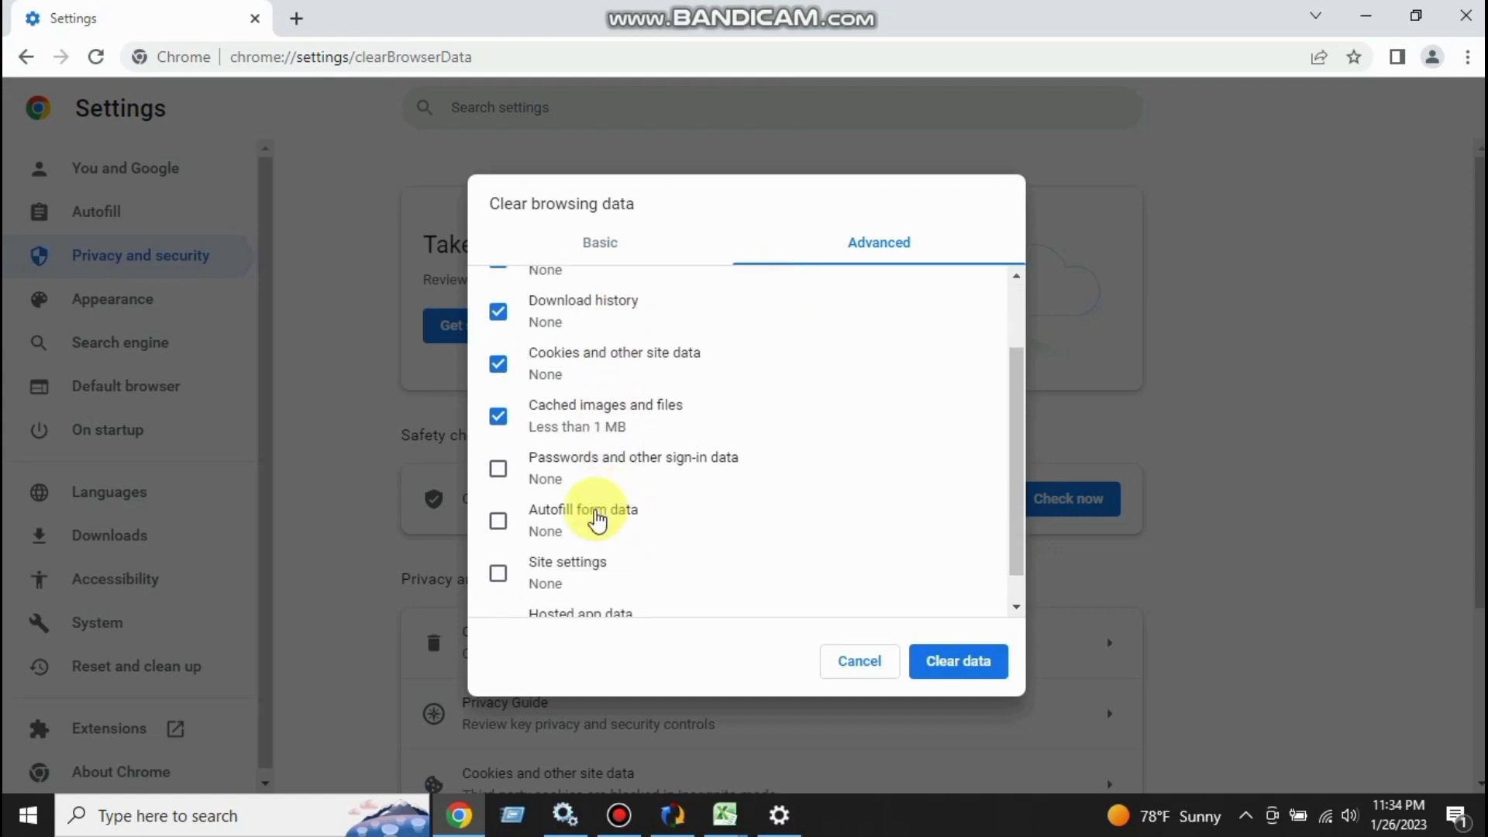
{"action": "left_click", "coordinate": [503, 496]}
{"action": "left_click", "coordinate": [507, 442]}
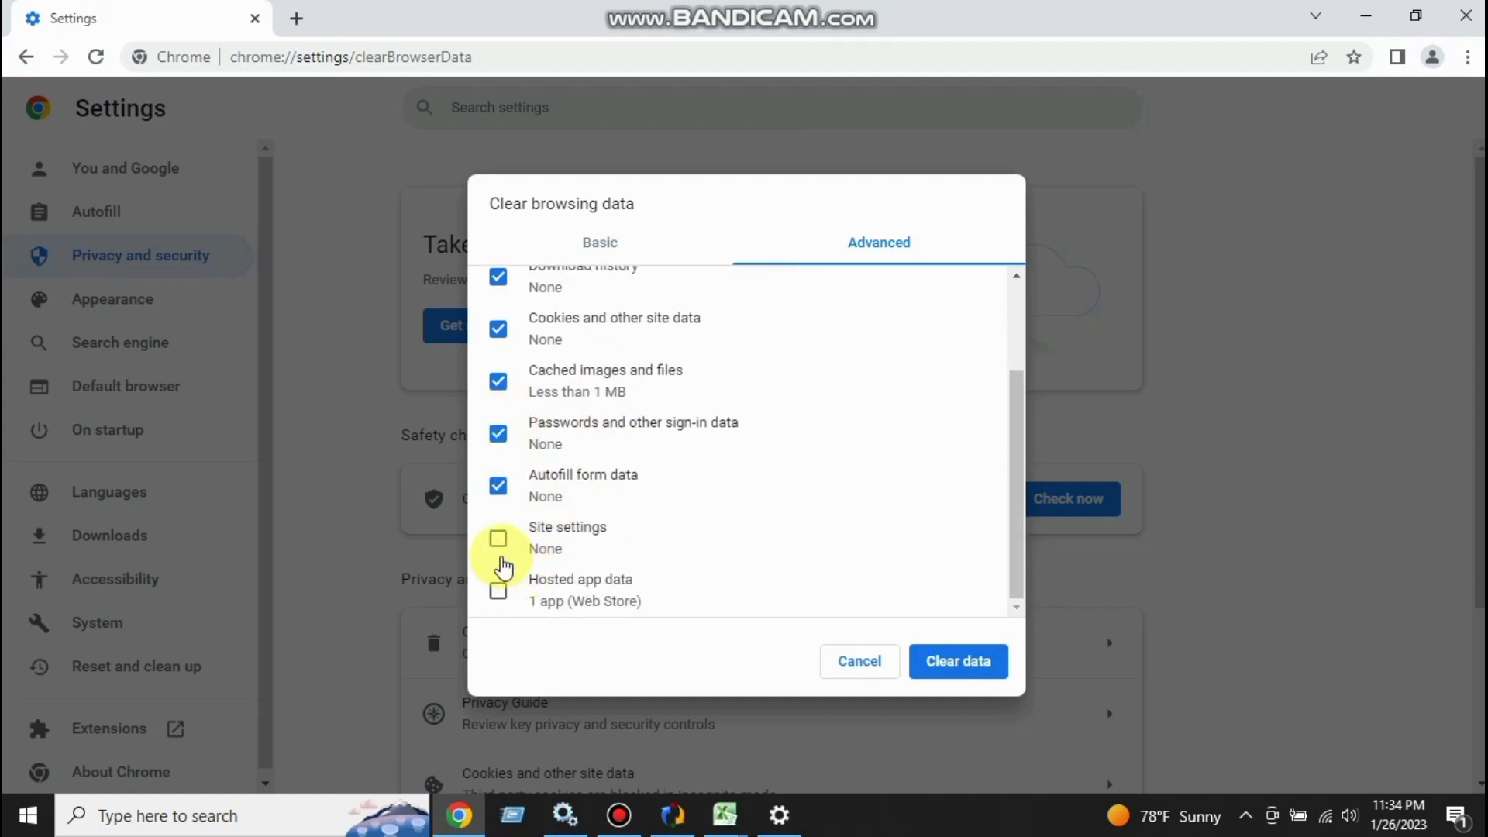
{"action": "left_click", "coordinate": [499, 540]}
{"action": "left_click", "coordinate": [499, 591]}
{"action": "scroll", "coordinate": [620, 481], "scroll_direction": "up", "scroll_amount": 3}
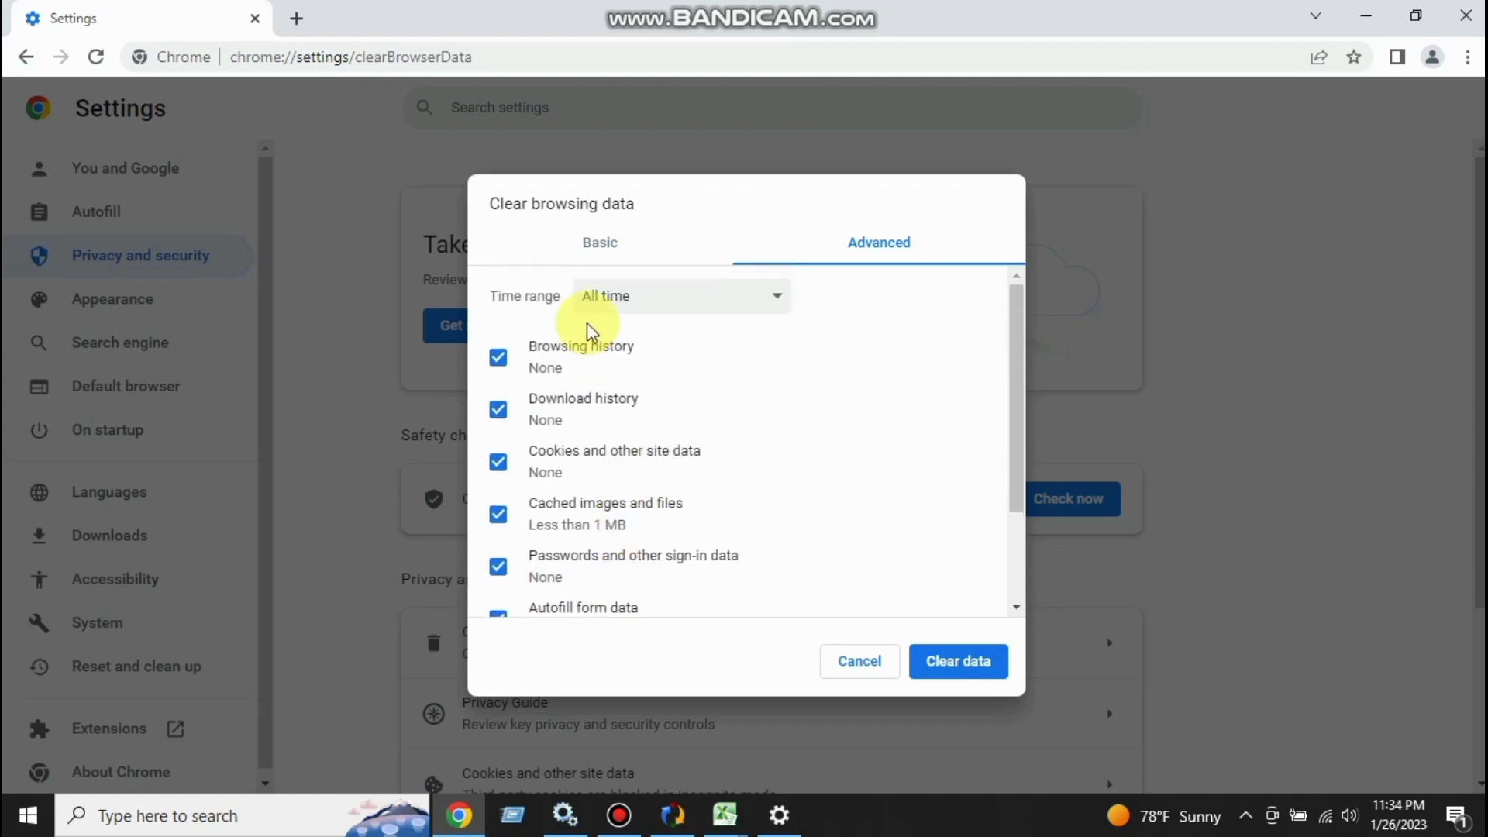
{"action": "left_click", "coordinate": [599, 258]}
{"action": "left_click", "coordinate": [959, 668]}
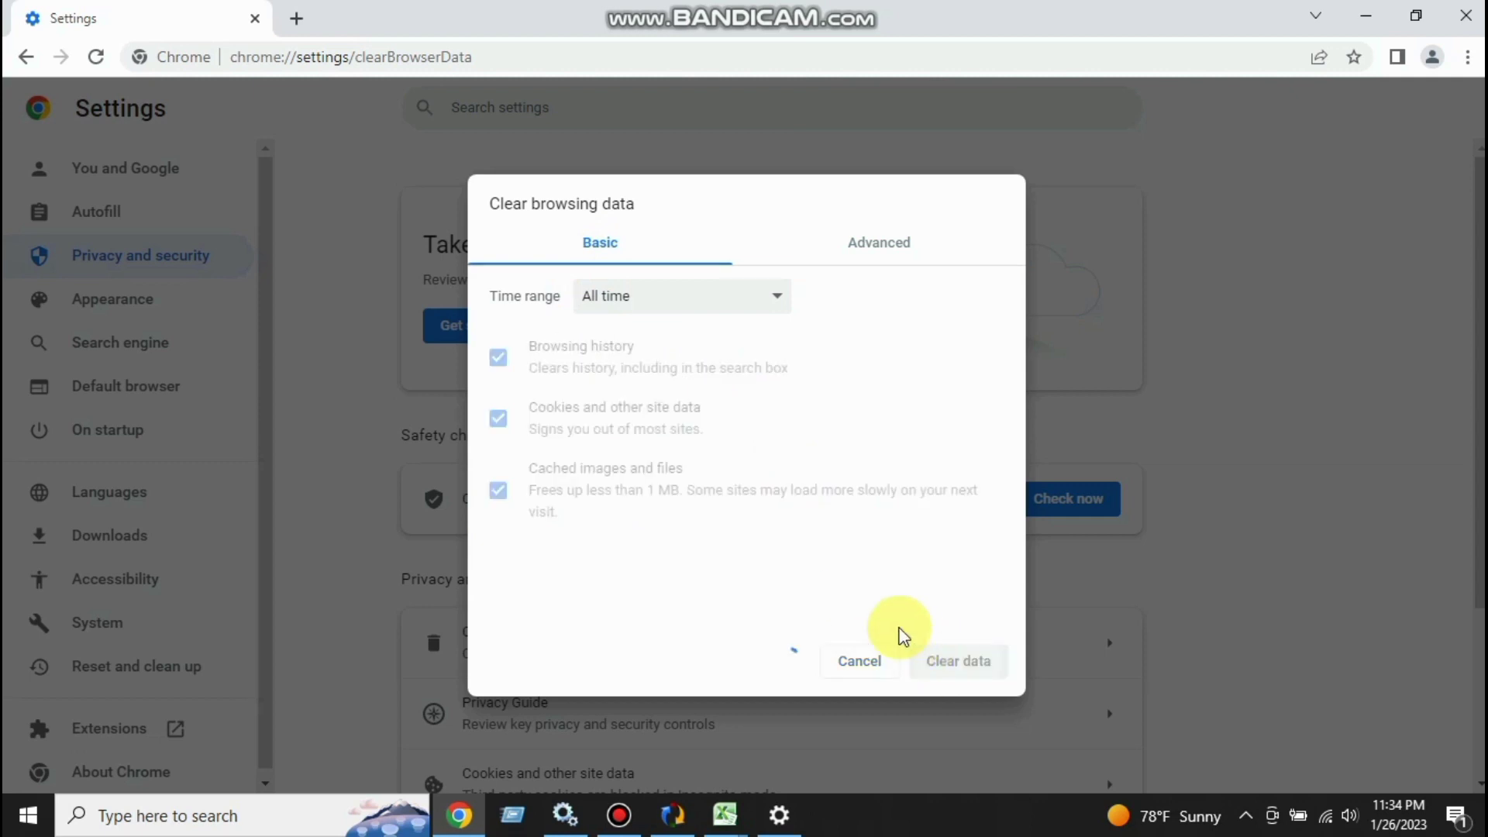
{"action": "left_click", "coordinate": [296, 18]}
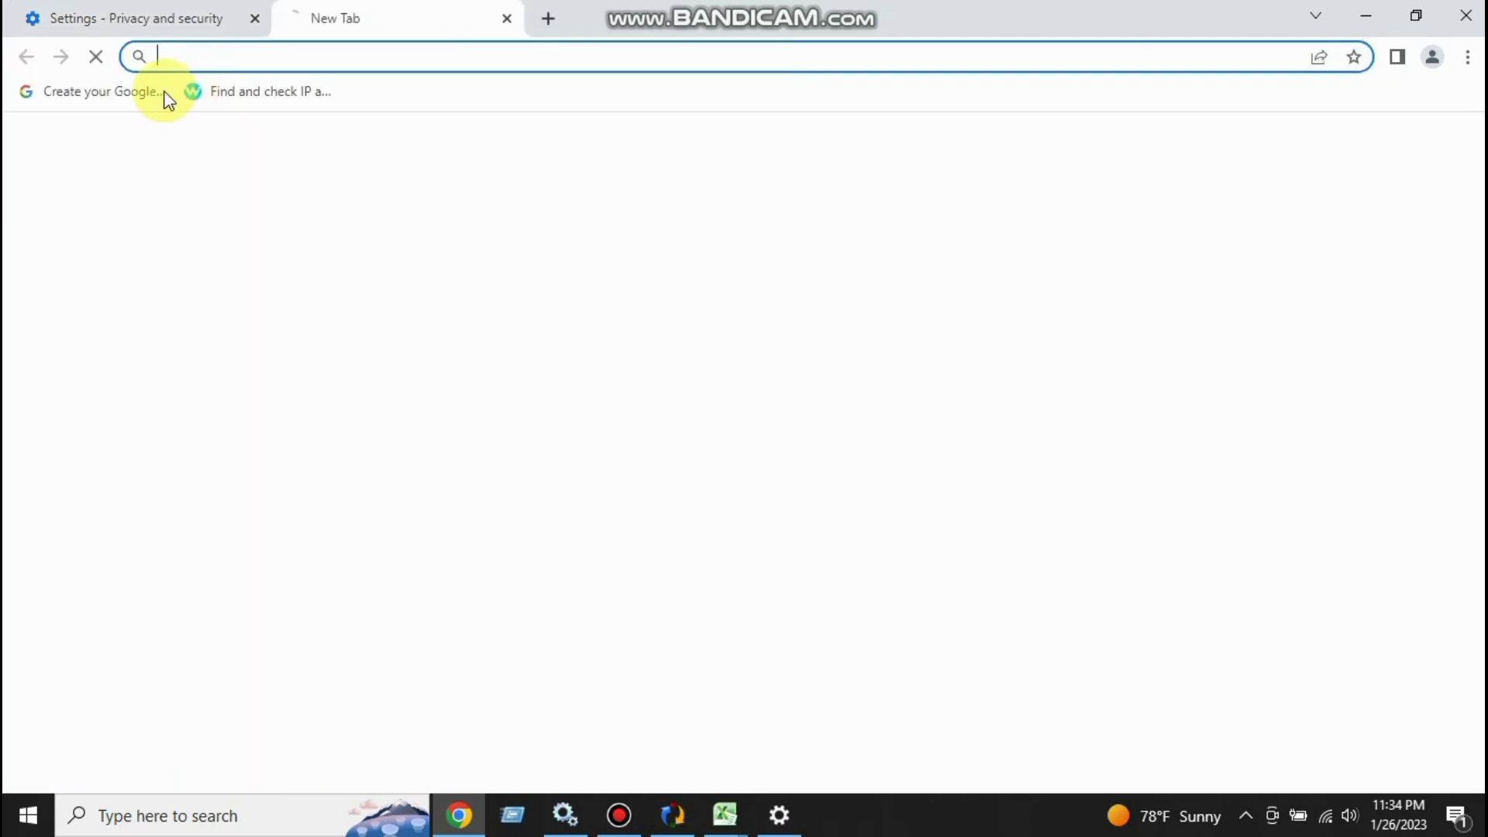
Load the Google account sign-up page and close the Chrome settings tab.
{"action": "left_click", "coordinate": [128, 93]}
{"action": "left_click", "coordinate": [254, 19]}
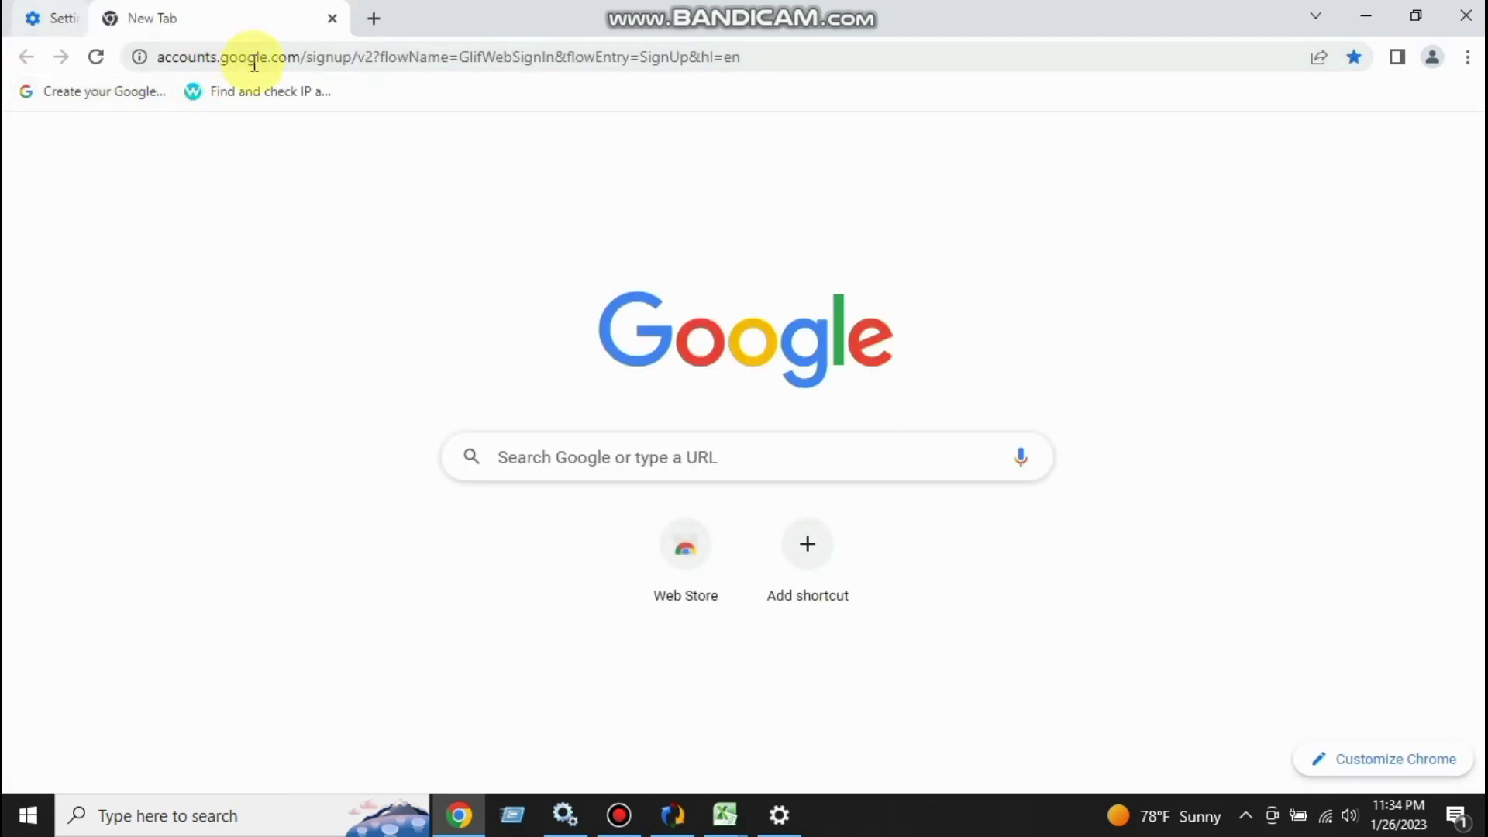
{"action": "left_click_drag", "start_coordinate": [732, 826], "coordinate": [507, 815]}
{"action": "mouse_move", "coordinate": [511, 814]}
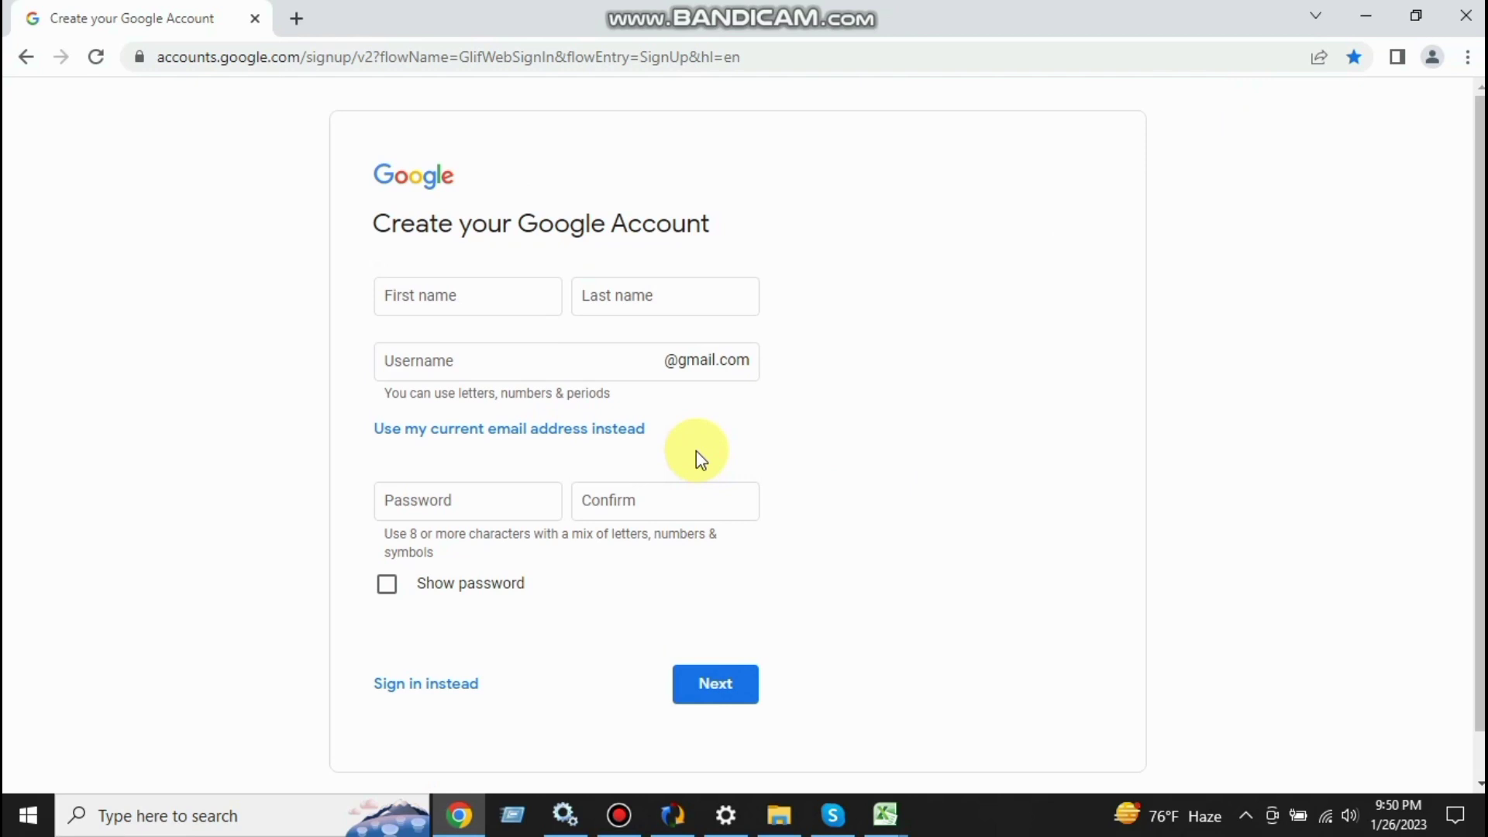
{"action": "scroll", "coordinate": [696, 448], "scroll_direction": "down", "scroll_amount": 1}
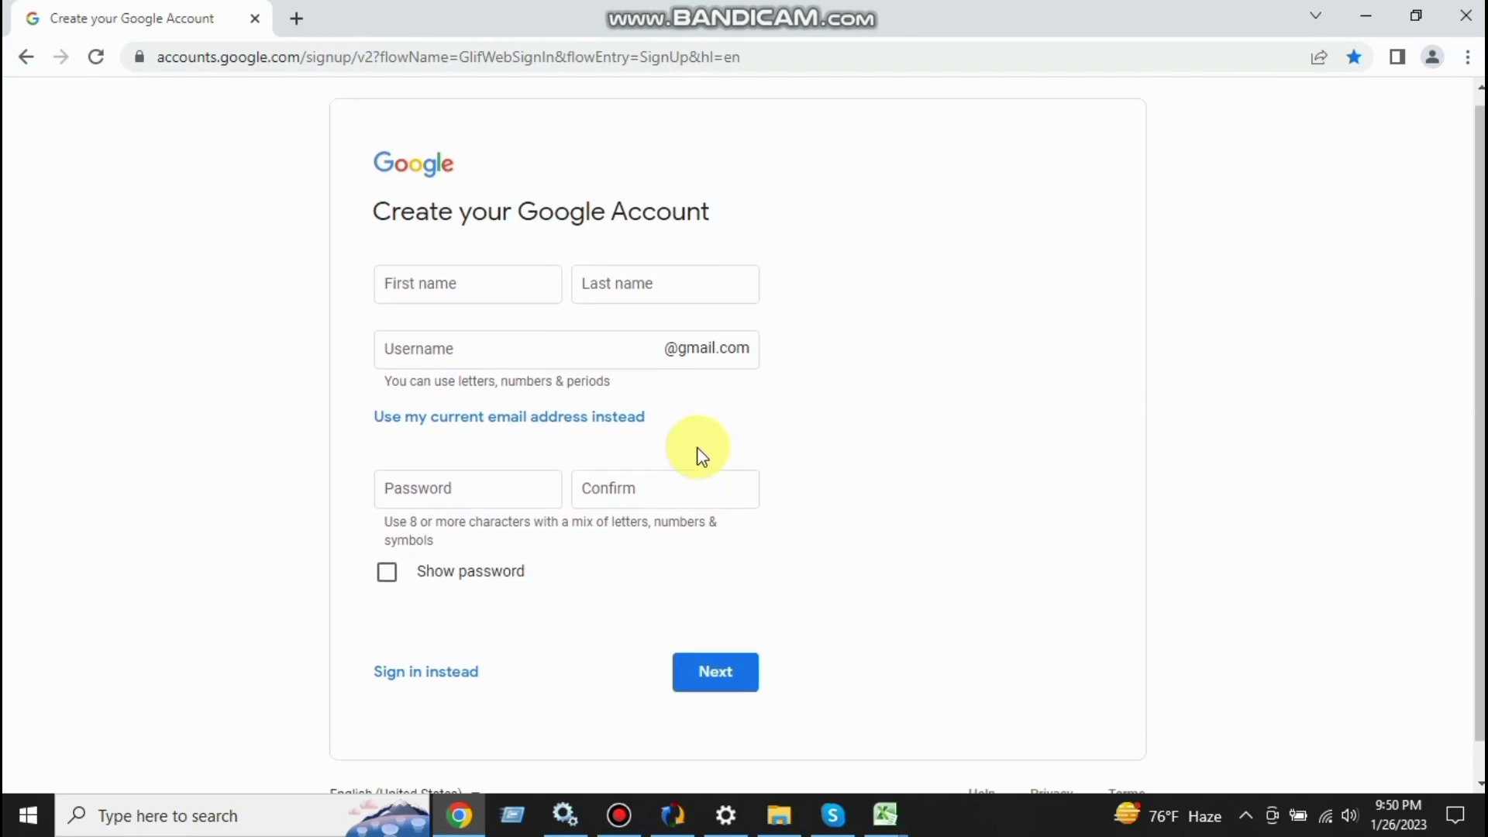
{"action": "scroll", "coordinate": [696, 448], "scroll_direction": "up", "scroll_amount": 1}
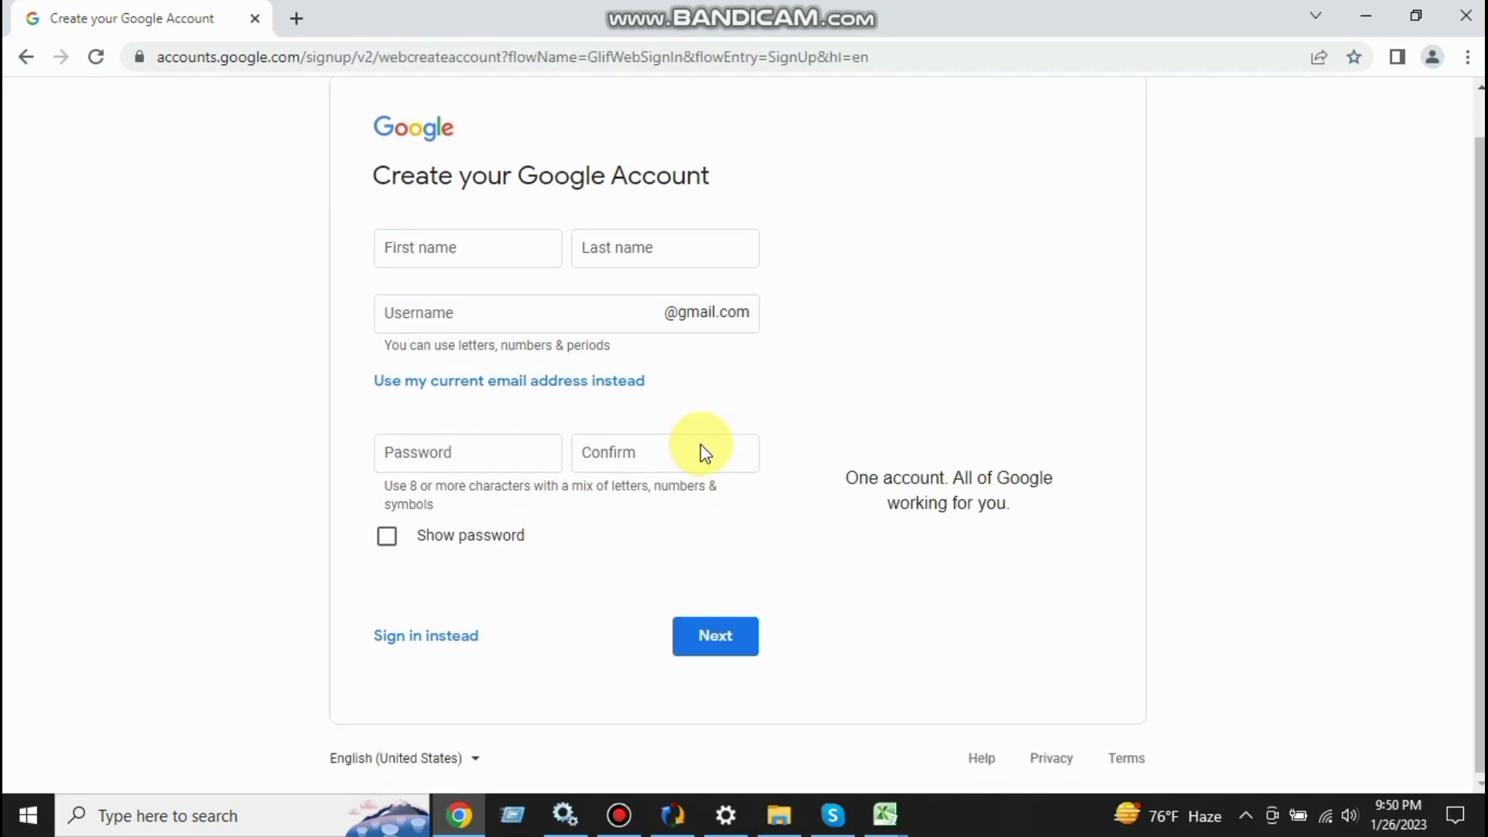
{"action": "scroll", "coordinate": [700, 445], "scroll_direction": "down", "scroll_amount": 1}
{"action": "scroll", "coordinate": [701, 445], "scroll_direction": "up", "scroll_amount": 1}
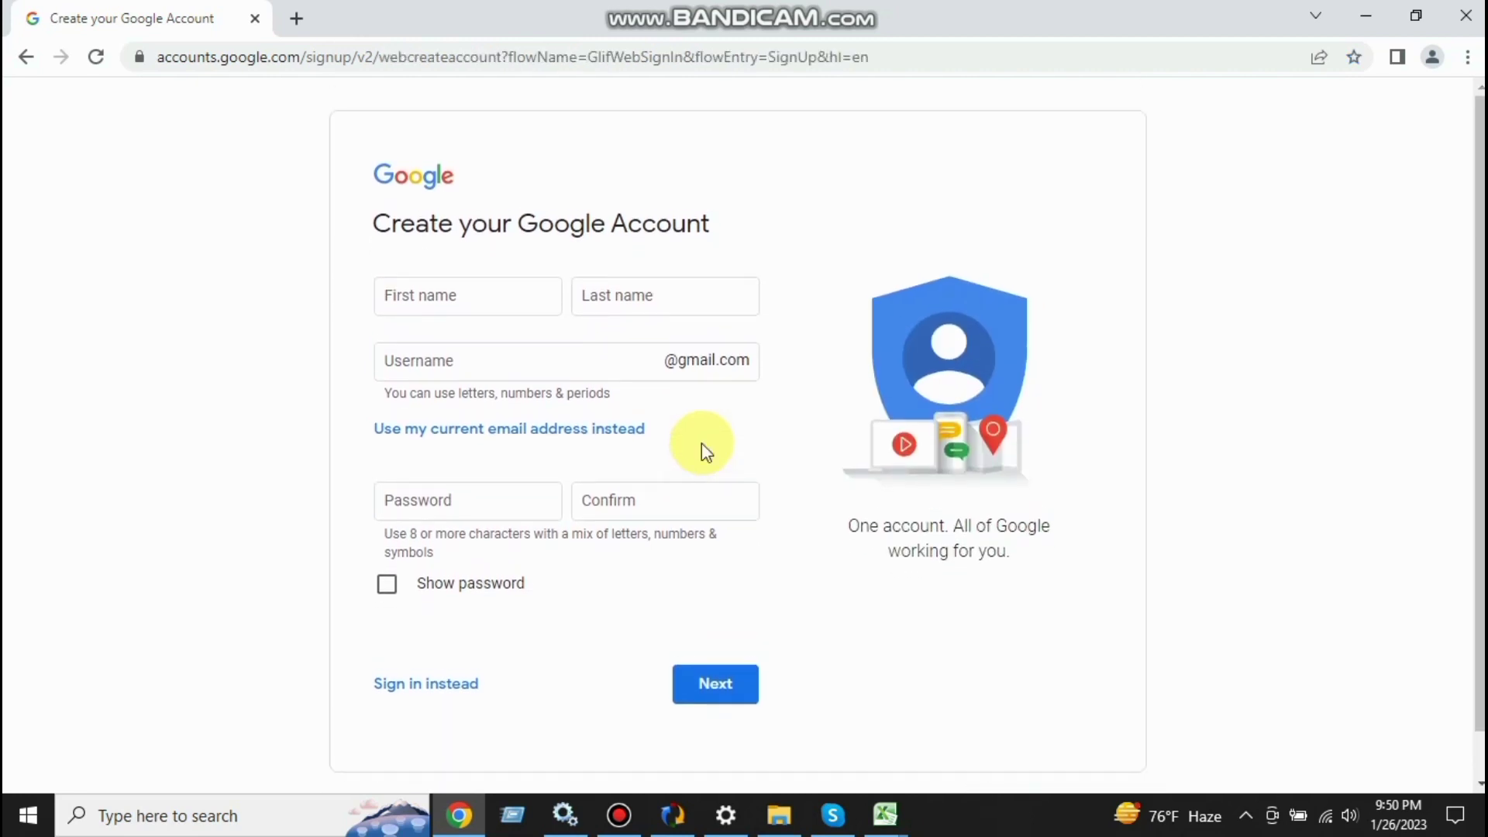
{"action": "scroll", "coordinate": [701, 445], "scroll_direction": "down", "scroll_amount": 1}
{"action": "scroll", "coordinate": [702, 448], "scroll_direction": "up", "scroll_amount": 1}
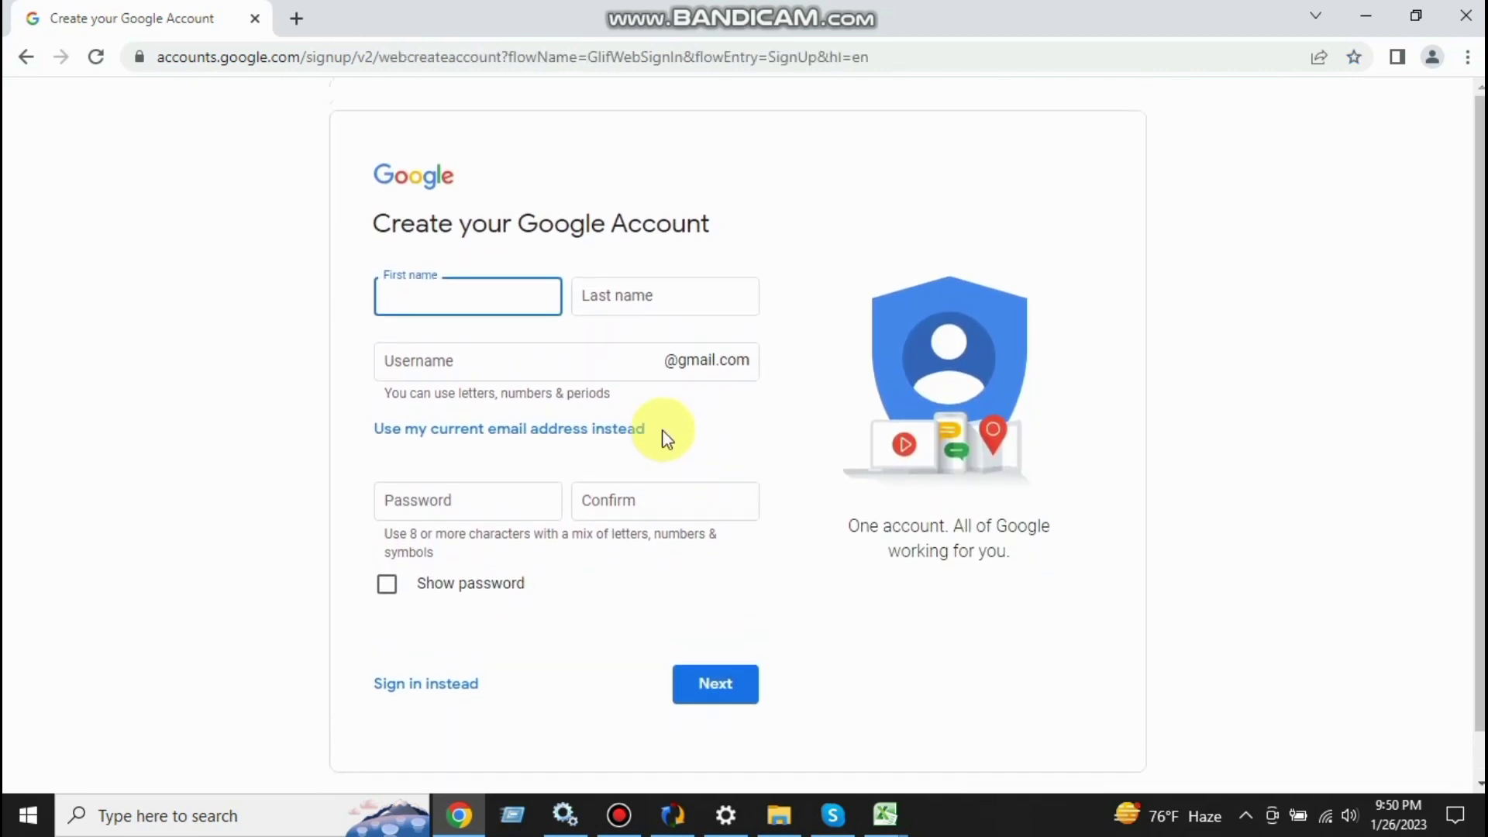
Fill First name and Last name by pasting the full name and moving the surname over.
{"action": "key", "text": "ctrl+v"}
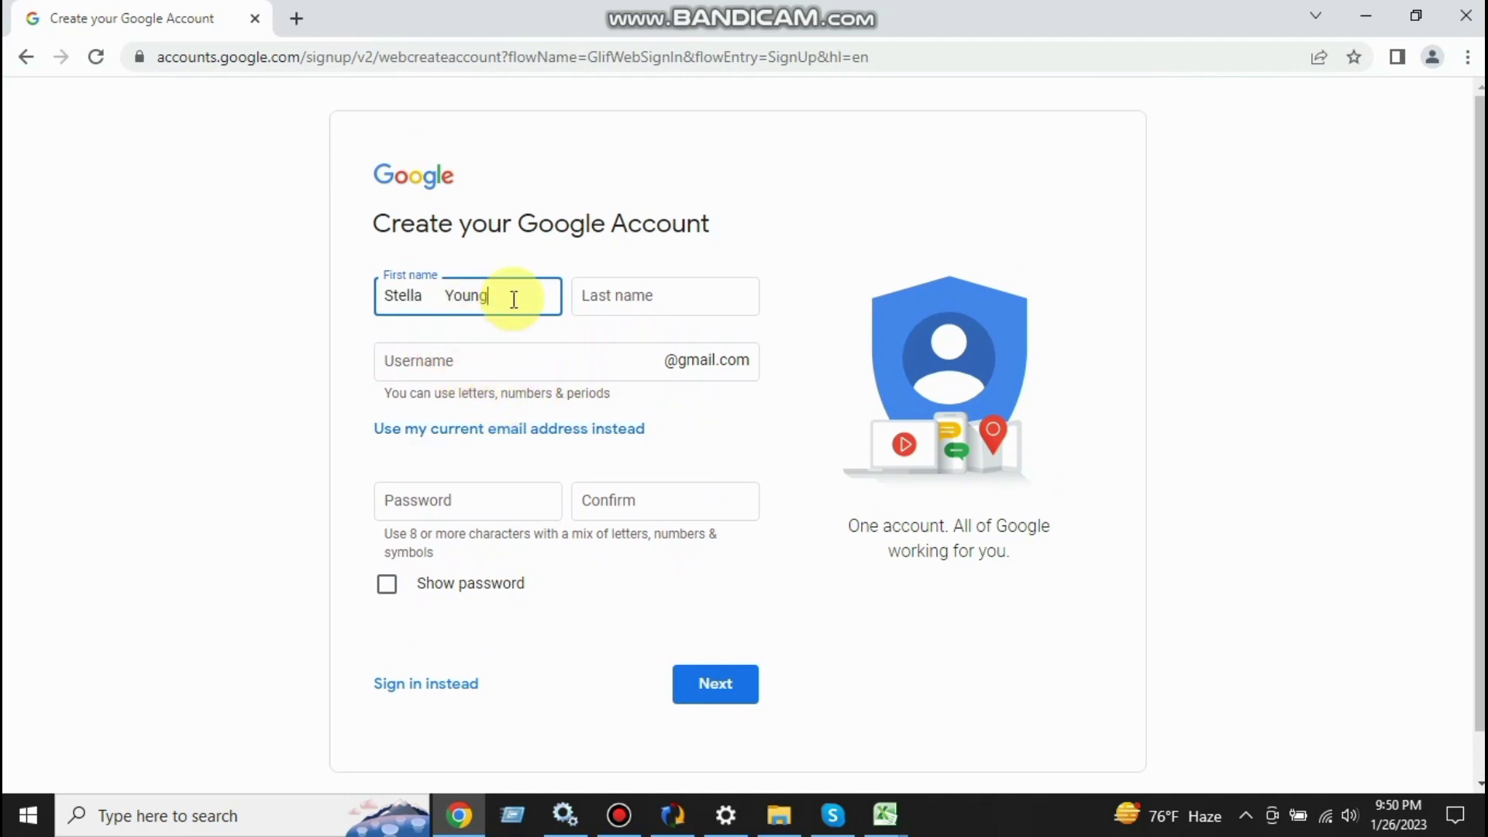
{"action": "double_click", "coordinate": [515, 299]}
{"action": "key", "text": "ctrl+x"}
{"action": "left_click", "coordinate": [625, 304]}
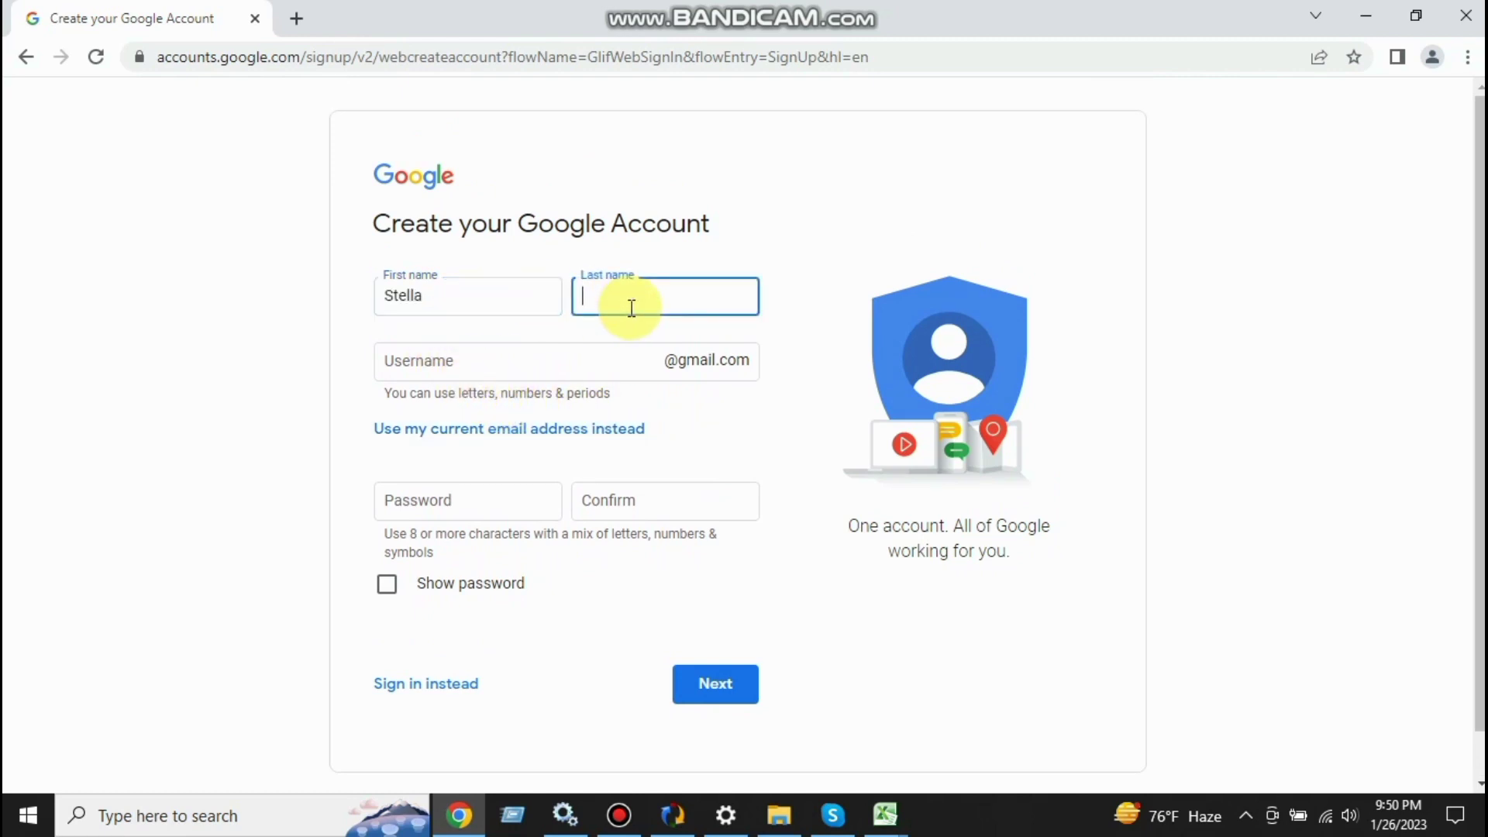
{"action": "key", "text": "ctrl+v"}
{"action": "scroll", "coordinate": [625, 418], "scroll_direction": "down", "scroll_amount": 1}
{"action": "scroll", "coordinate": [624, 416], "scroll_direction": "up", "scroll_amount": 1}
{"action": "scroll", "coordinate": [638, 419], "scroll_direction": "down", "scroll_amount": 1}
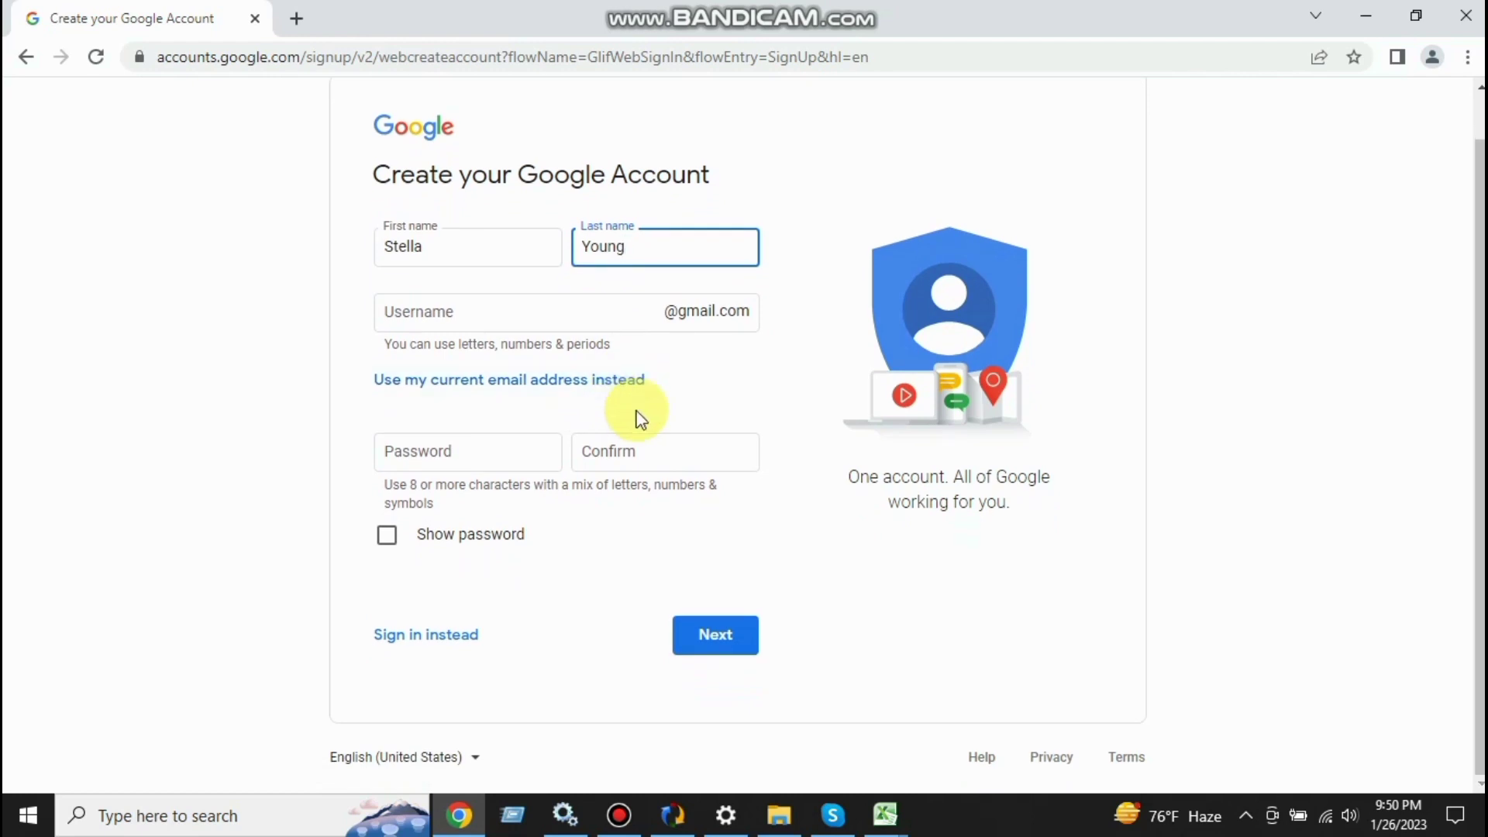
{"action": "scroll", "coordinate": [630, 419], "scroll_direction": "up", "scroll_amount": 1}
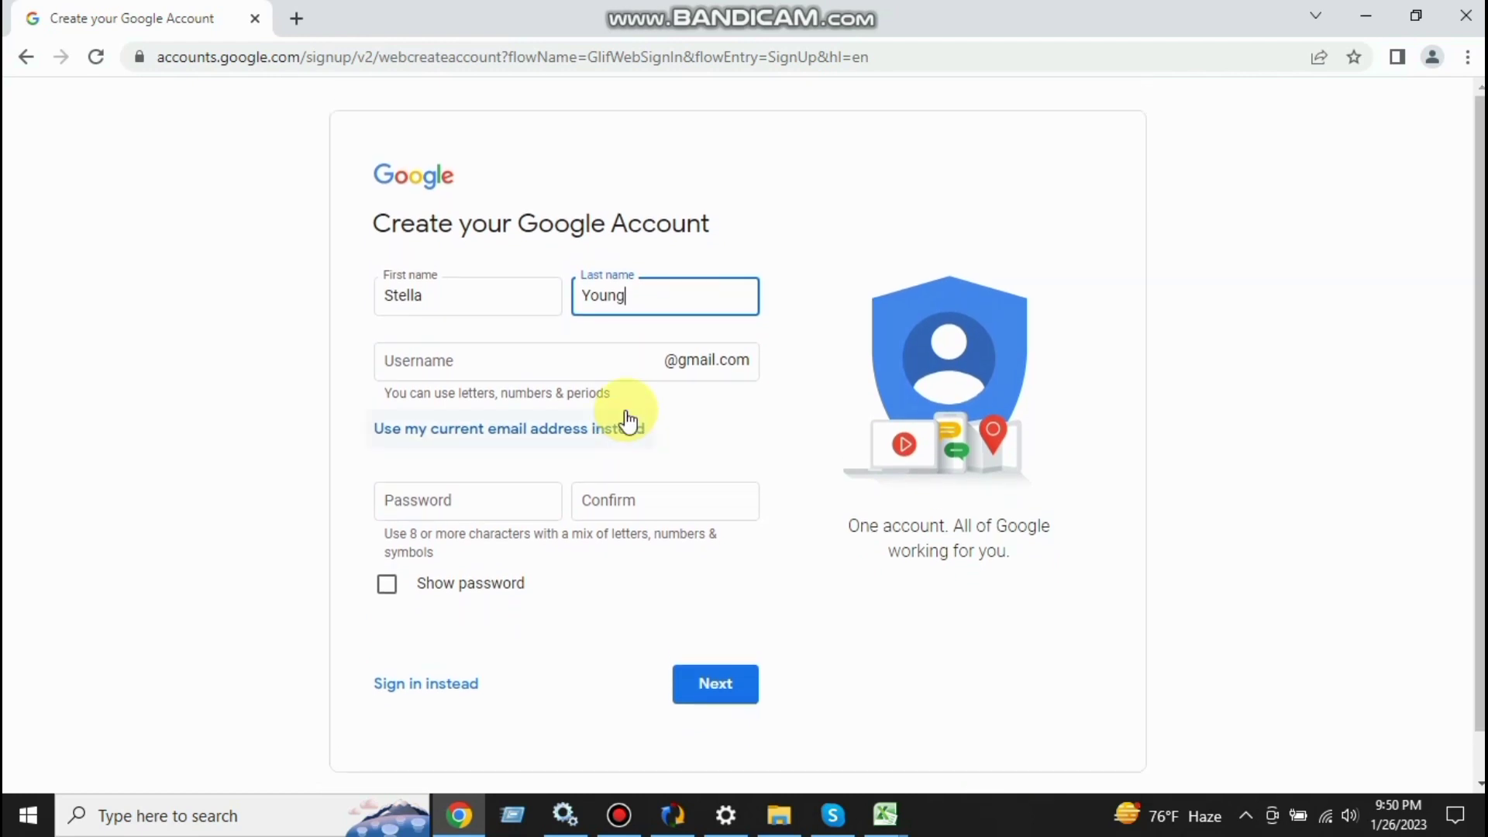
{"action": "scroll", "coordinate": [630, 419], "scroll_direction": "down", "scroll_amount": 1}
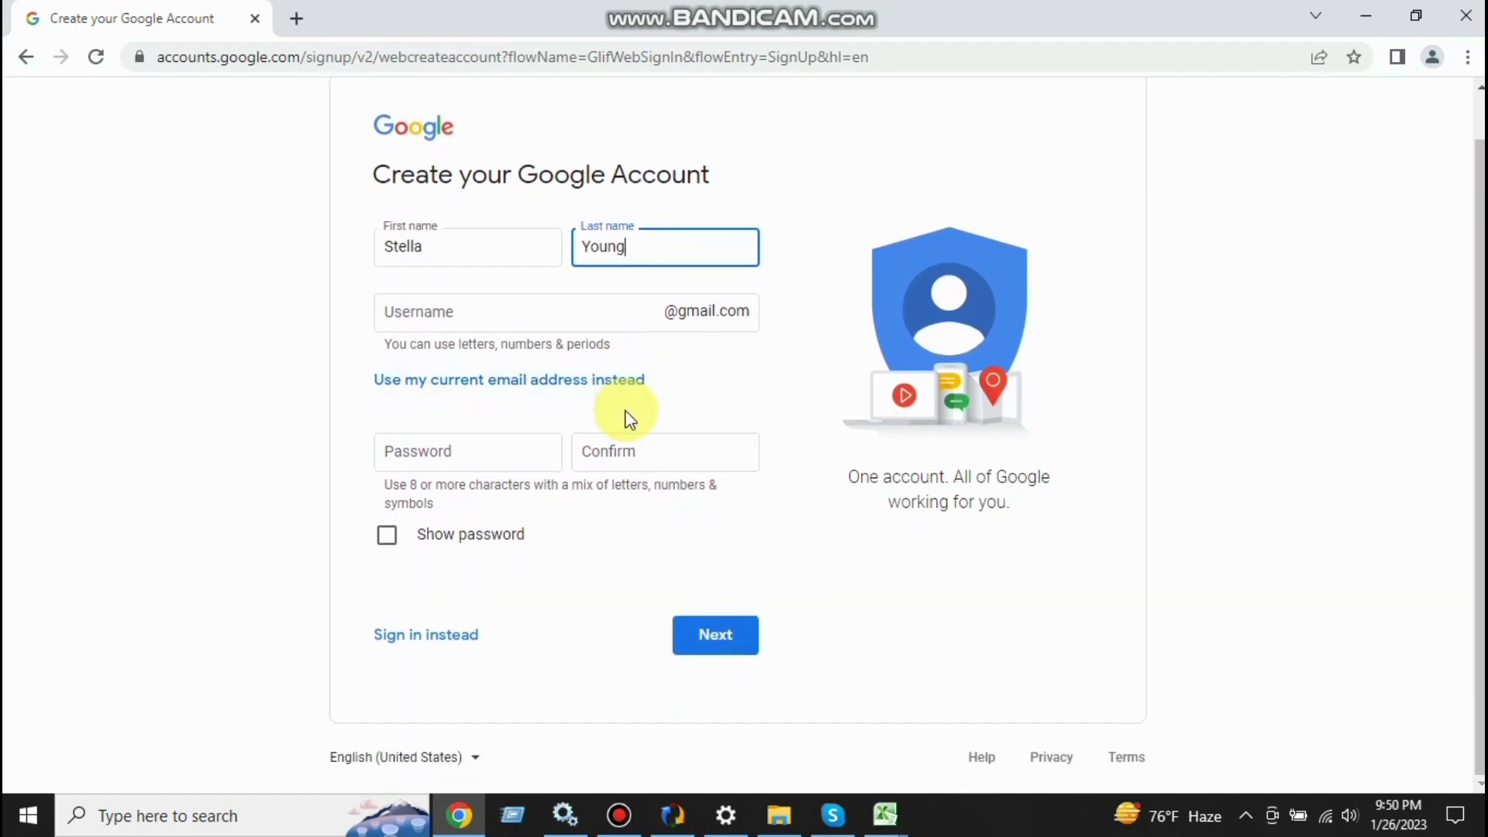
{"action": "scroll", "coordinate": [626, 417], "scroll_direction": "up", "scroll_amount": 1}
{"action": "scroll", "coordinate": [626, 419], "scroll_direction": "down", "scroll_amount": 1}
{"action": "scroll", "coordinate": [626, 417], "scroll_direction": "up", "scroll_amount": 1}
{"action": "scroll", "coordinate": [628, 418], "scroll_direction": "down", "scroll_amount": 1}
{"action": "scroll", "coordinate": [626, 418], "scroll_direction": "up", "scroll_amount": 1}
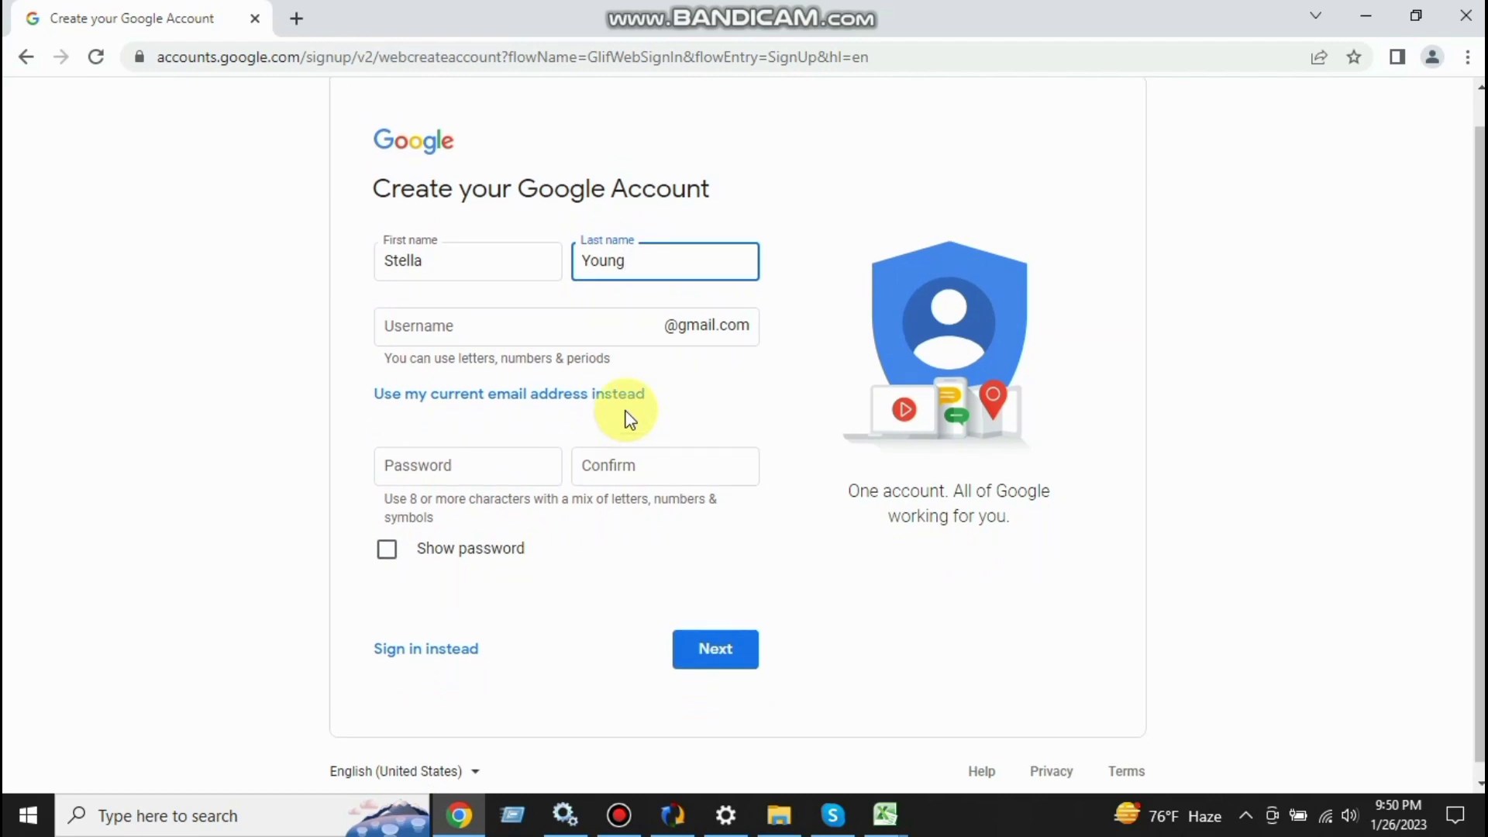
{"action": "scroll", "coordinate": [626, 420], "scroll_direction": "down", "scroll_amount": 1}
{"action": "scroll", "coordinate": [628, 420], "scroll_direction": "up", "scroll_amount": 1}
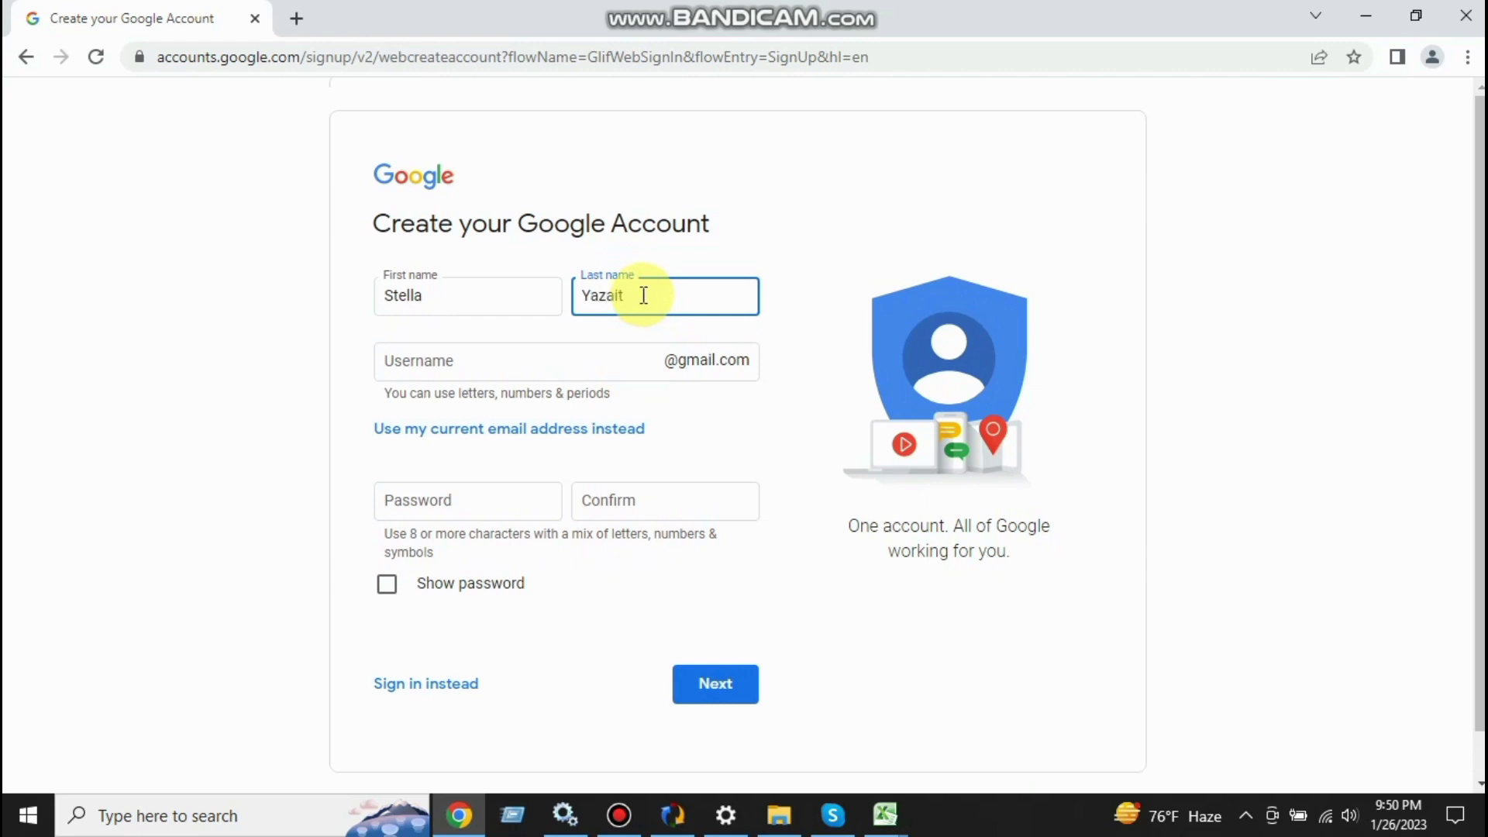
Set and confirm the account password, keep the suggested Gmail username, and submit.
{"action": "type", "text": "e"}
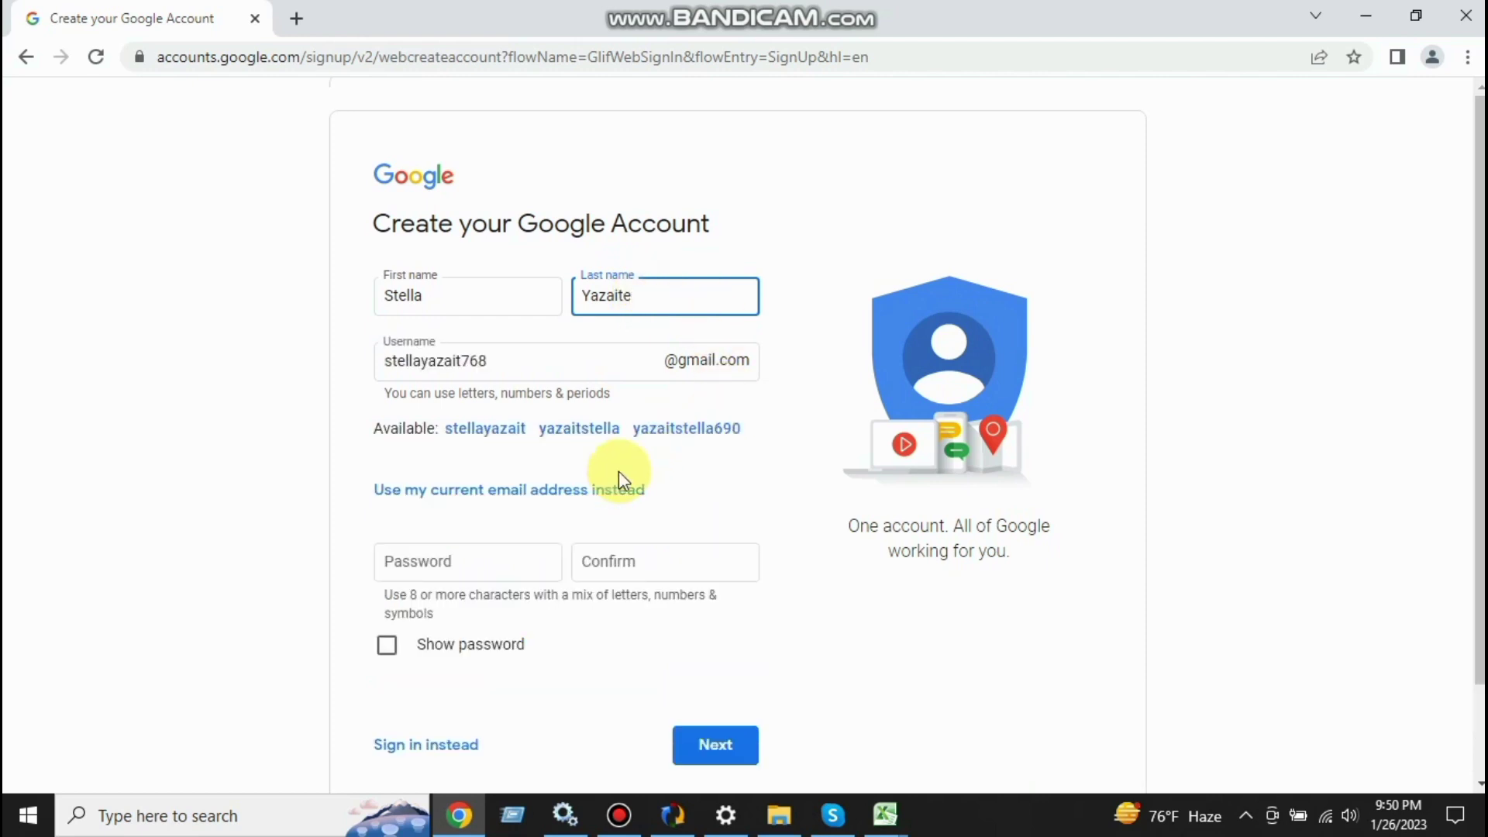
{"action": "scroll", "coordinate": [619, 471], "scroll_direction": "down", "scroll_amount": 2}
{"action": "left_click", "coordinate": [435, 456]}
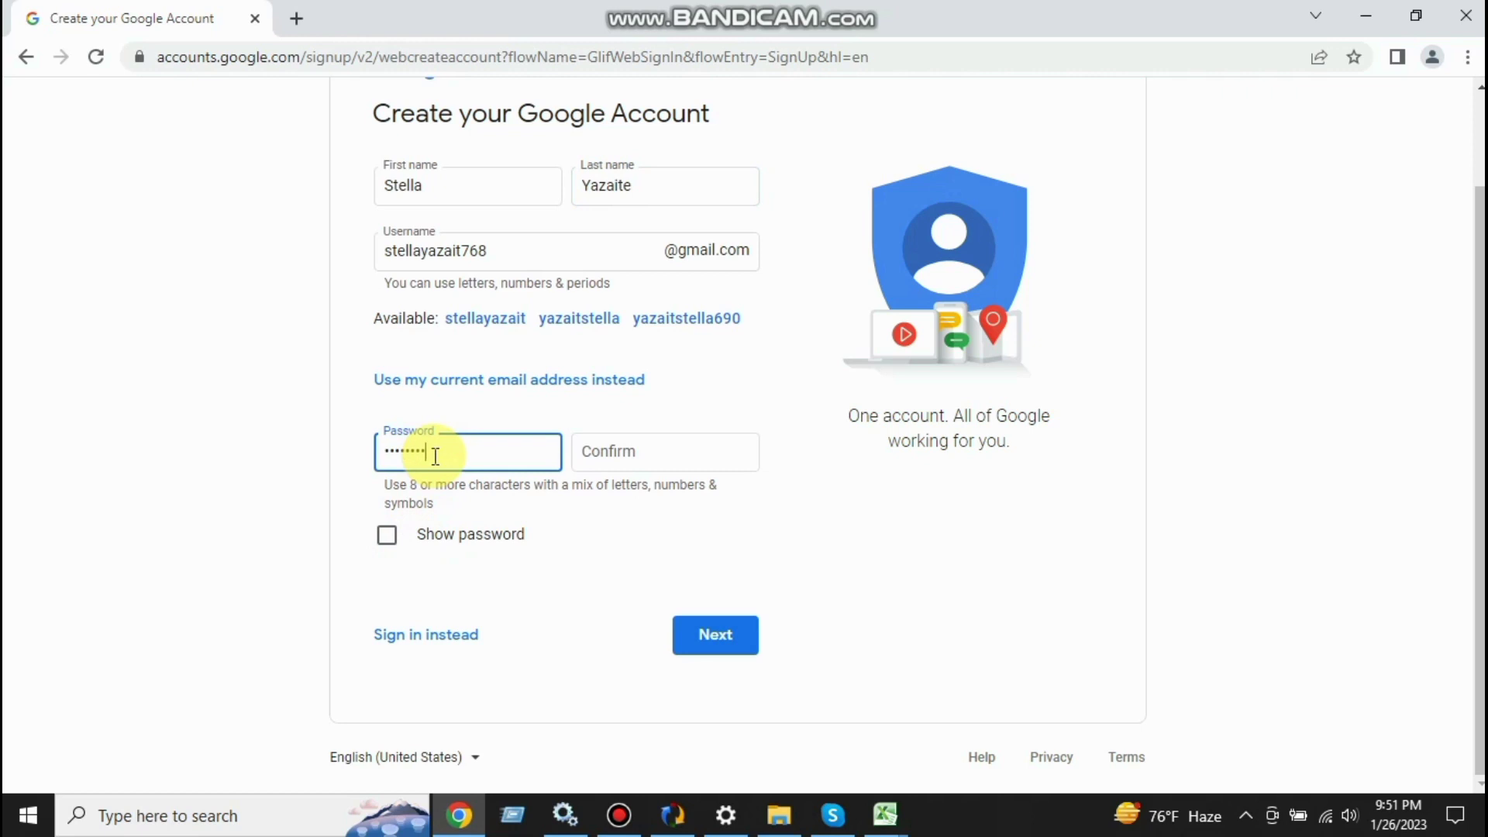
{"action": "key", "text": "Tab"}
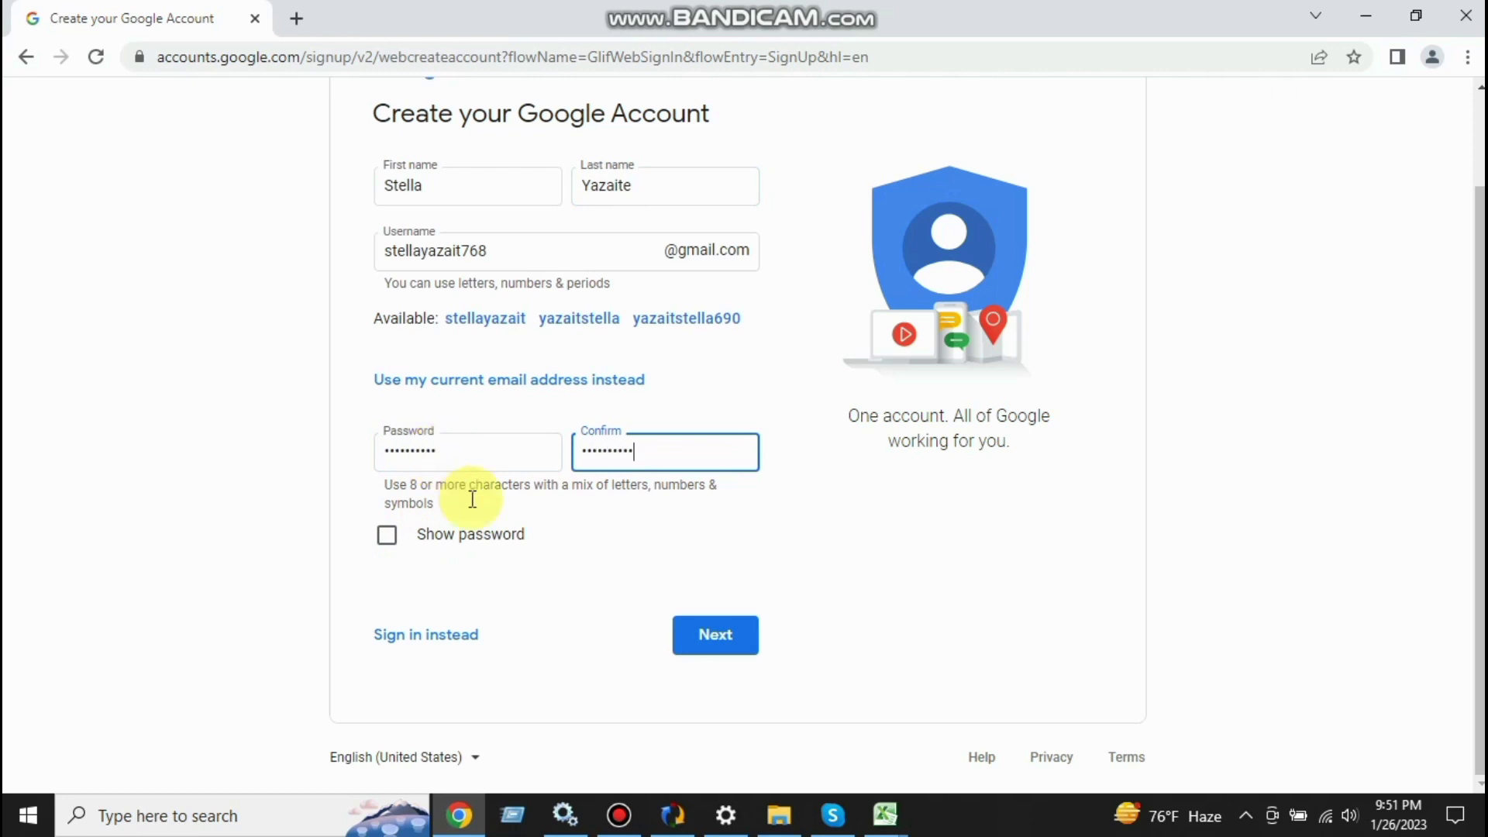
{"action": "left_click", "coordinate": [702, 635]}
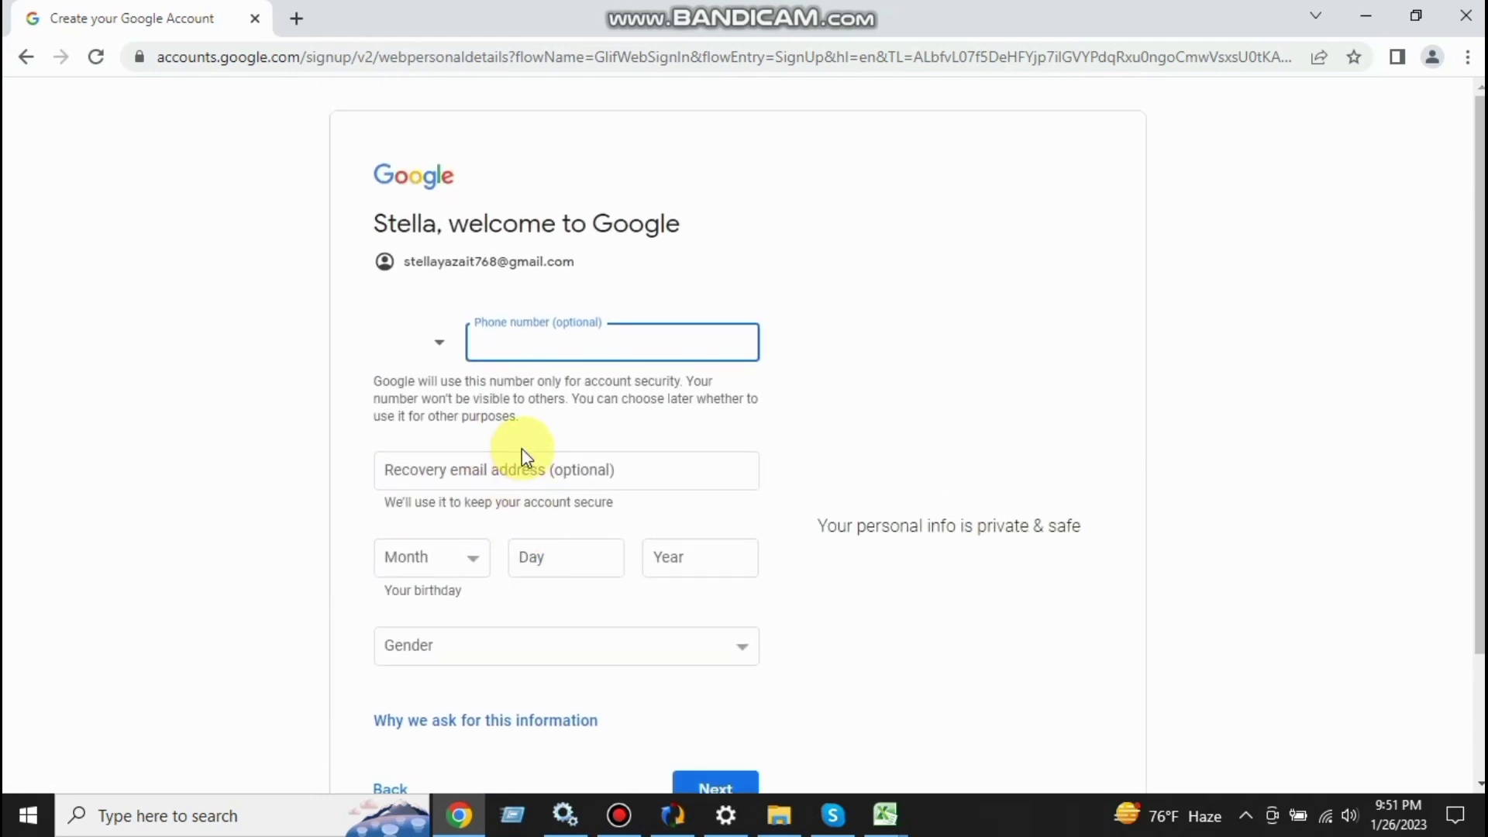
Record the new account's password in cell D4 of the work spreadsheet.
{"action": "left_click", "coordinate": [885, 815]}
{"action": "left_click", "coordinate": [959, 762]}
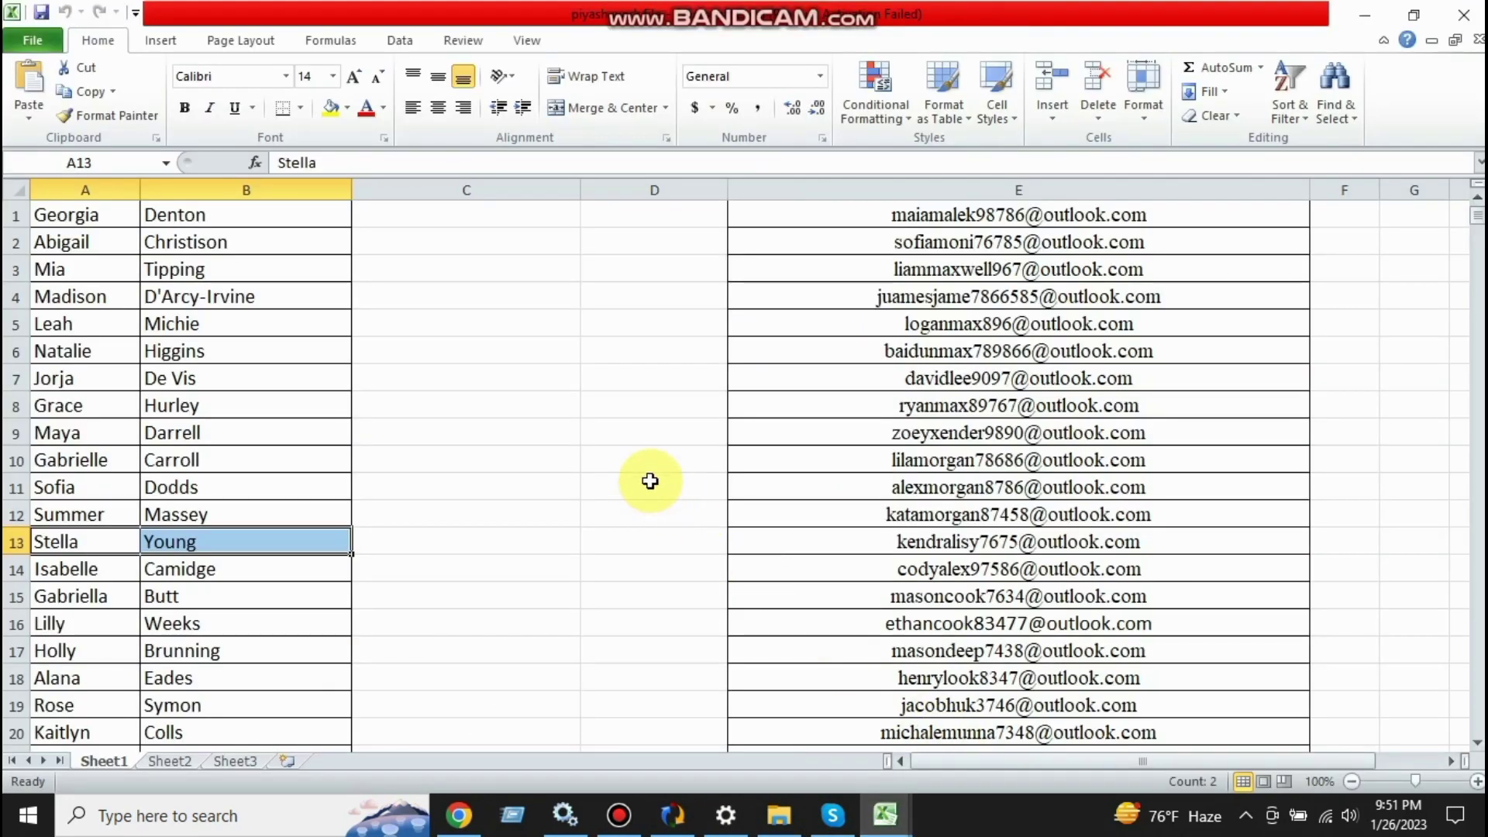
{"action": "left_click", "coordinate": [651, 288]}
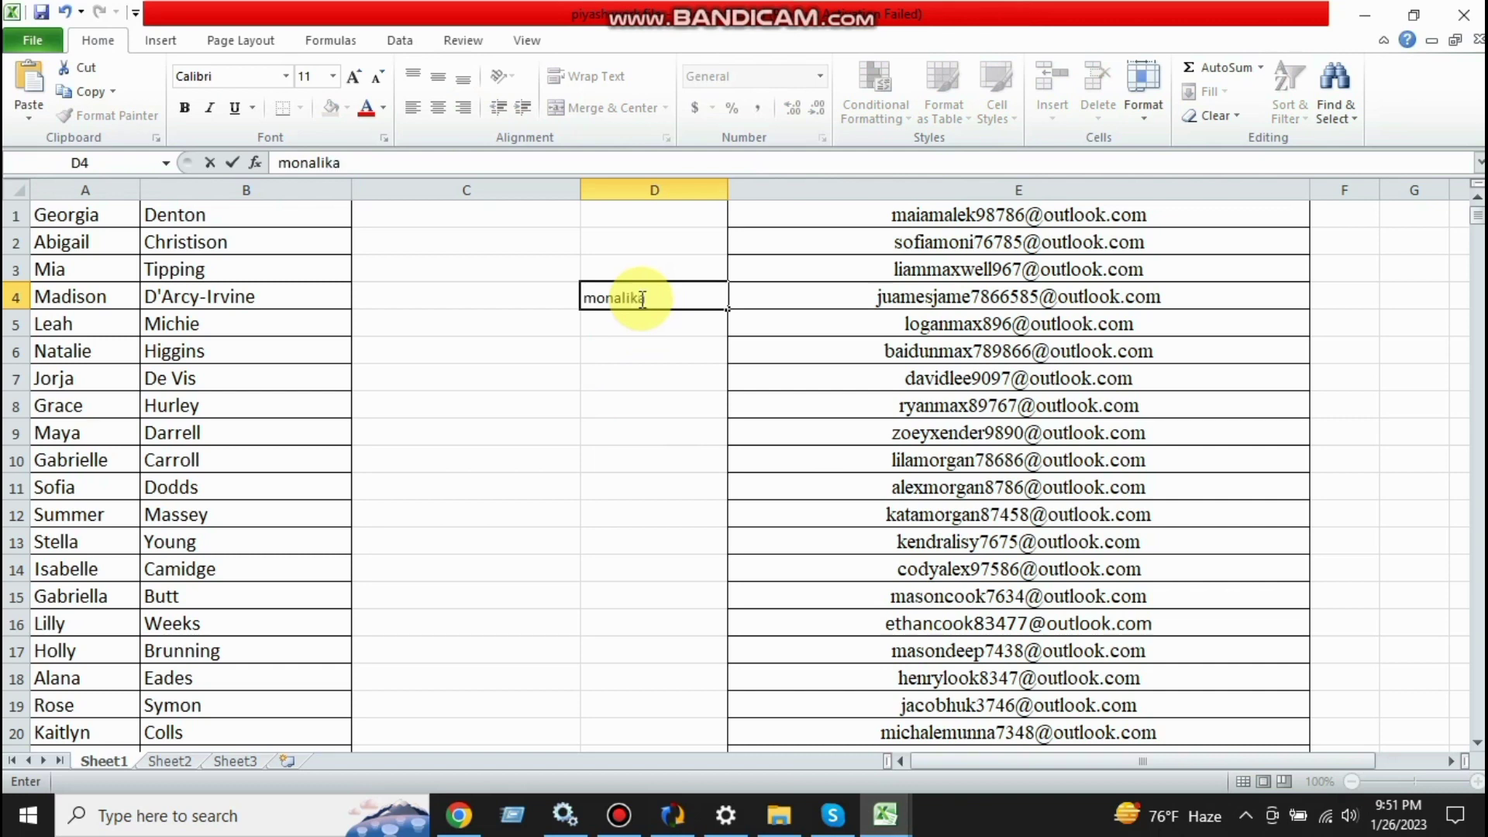
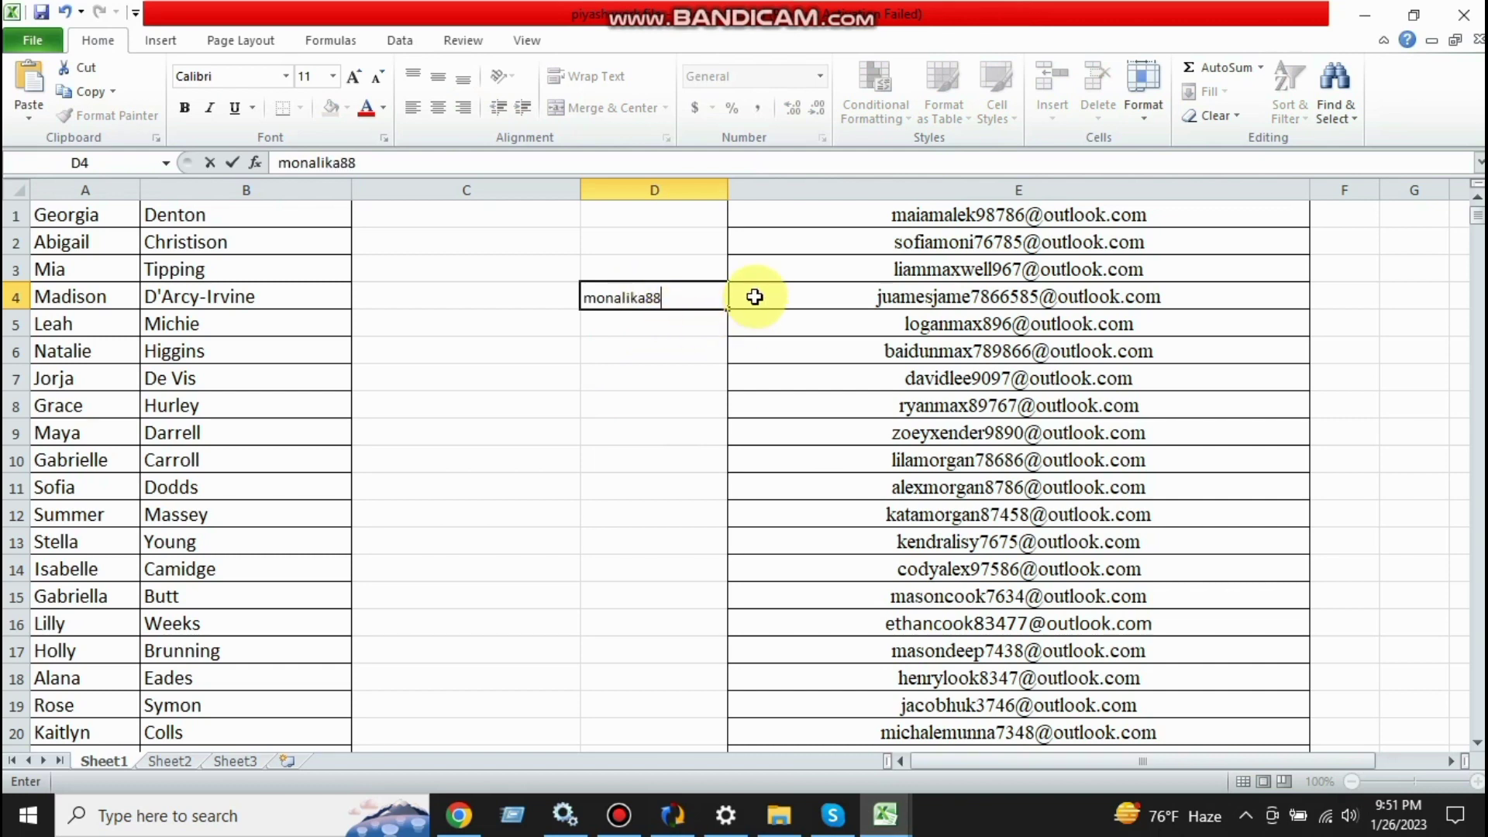
Copy the recovery email from E4 into the clipboard and focus the form's Recovery email field.
{"action": "left_click", "coordinate": [755, 296]}
{"action": "key", "text": "ctrl+c"}
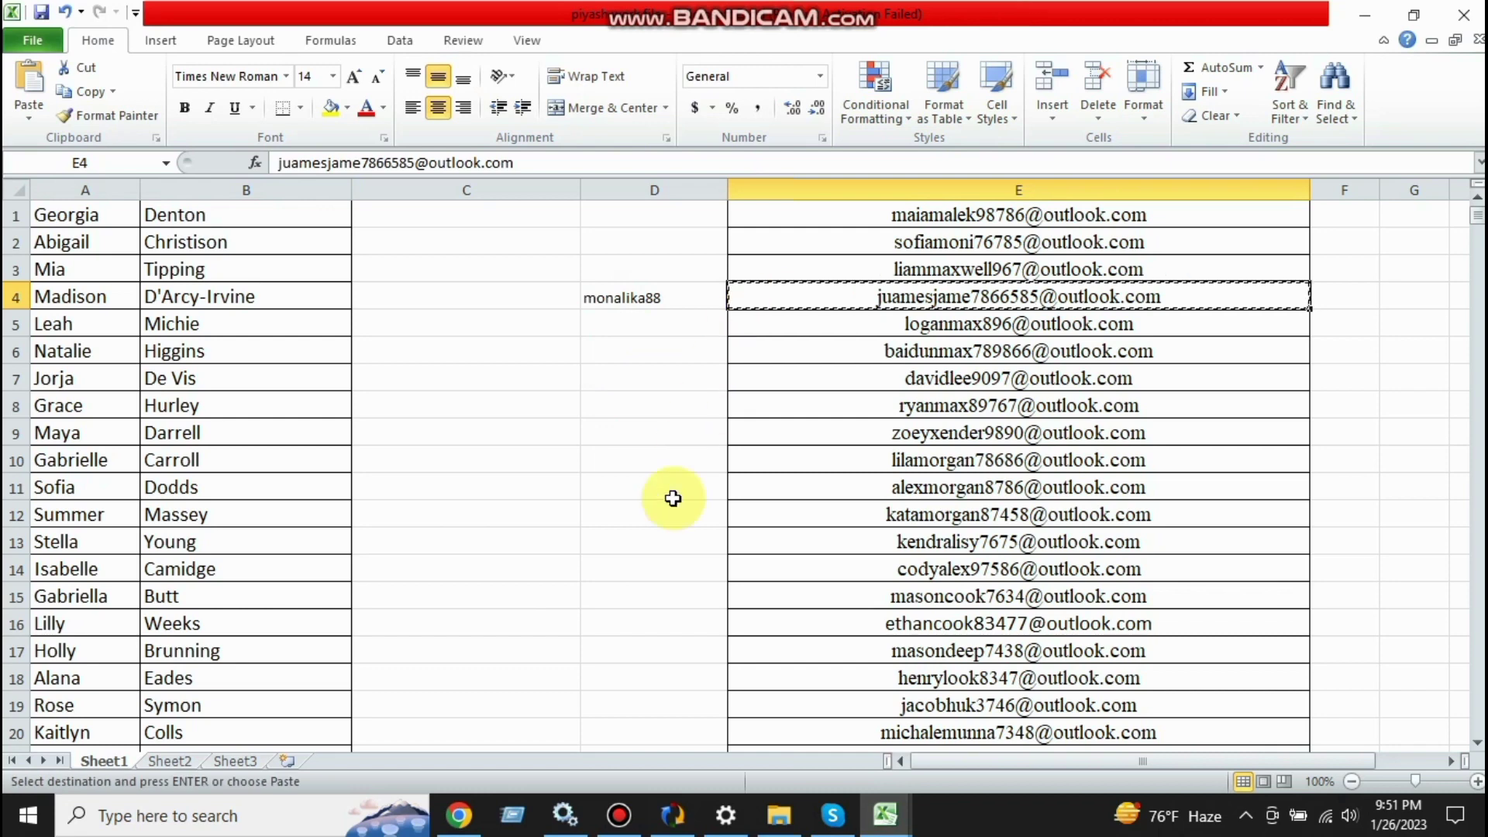
{"action": "left_click", "coordinate": [458, 814]}
{"action": "left_click", "coordinate": [497, 468]}
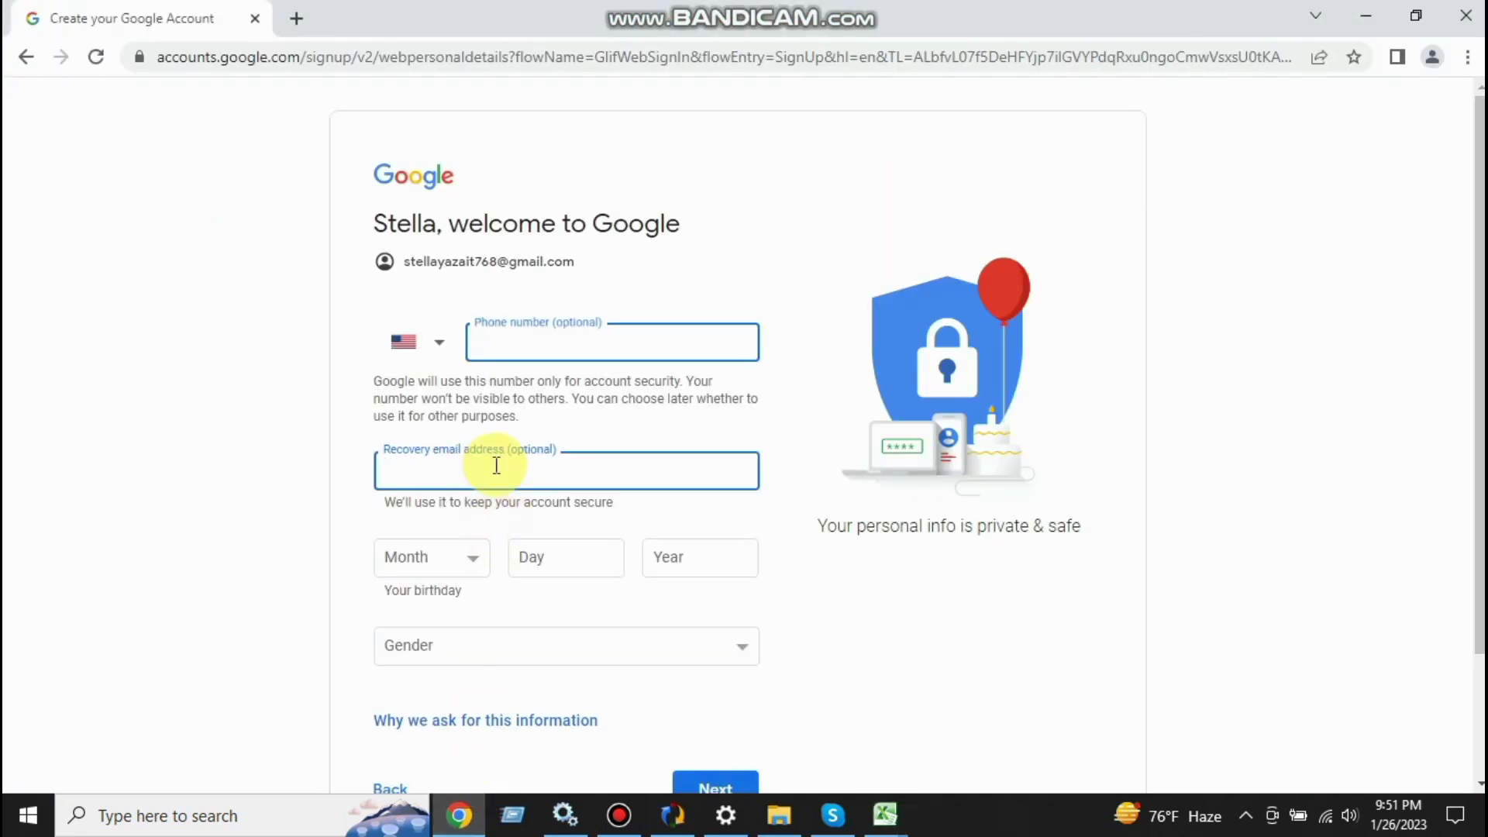
{"action": "key", "text": "ctrl+v"}
{"action": "triple_click", "coordinate": [431, 259]}
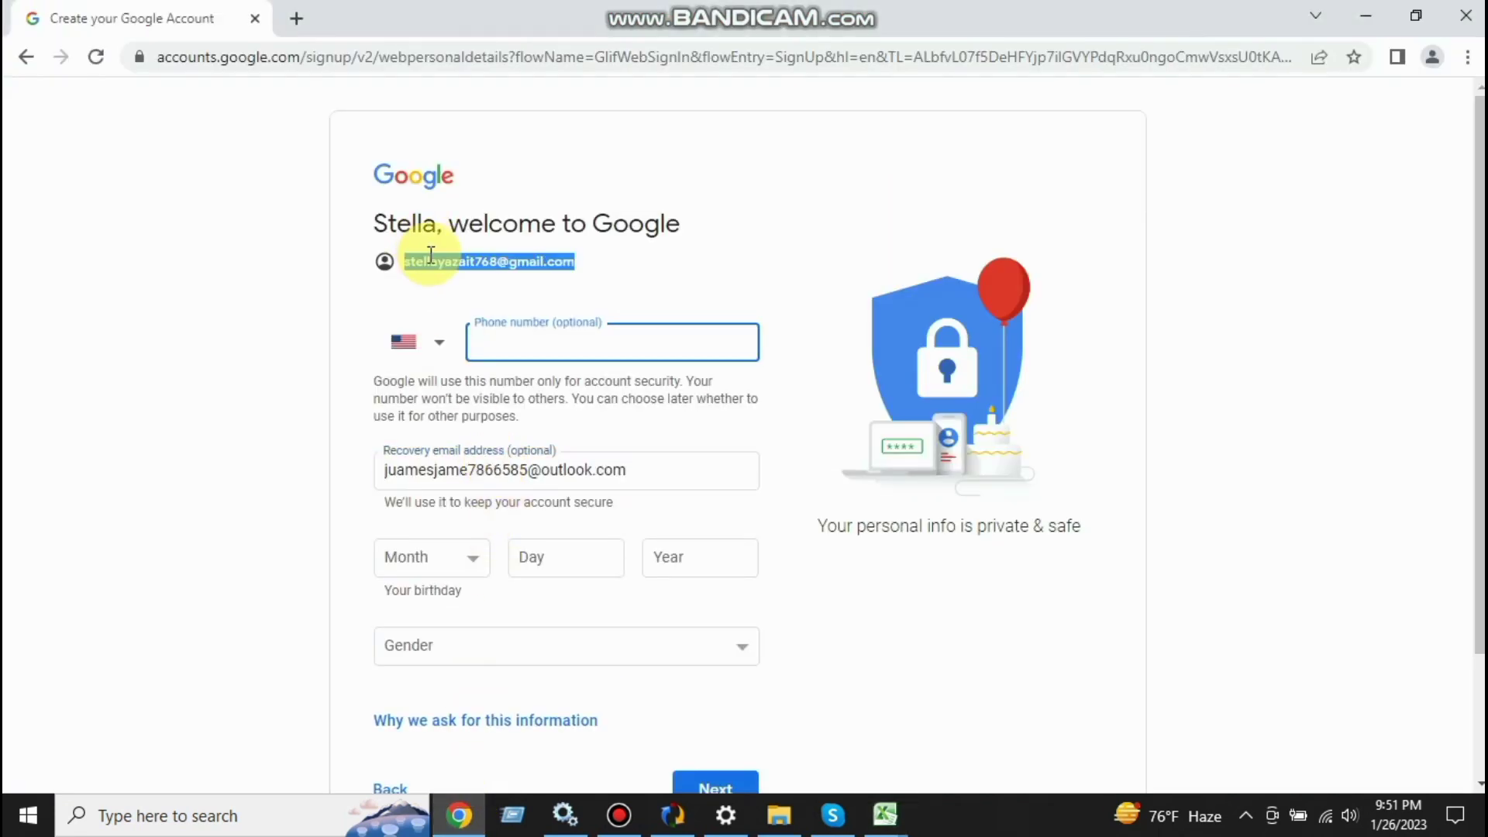
{"action": "left_click", "coordinate": [431, 556]}
{"action": "left_click", "coordinate": [423, 430]}
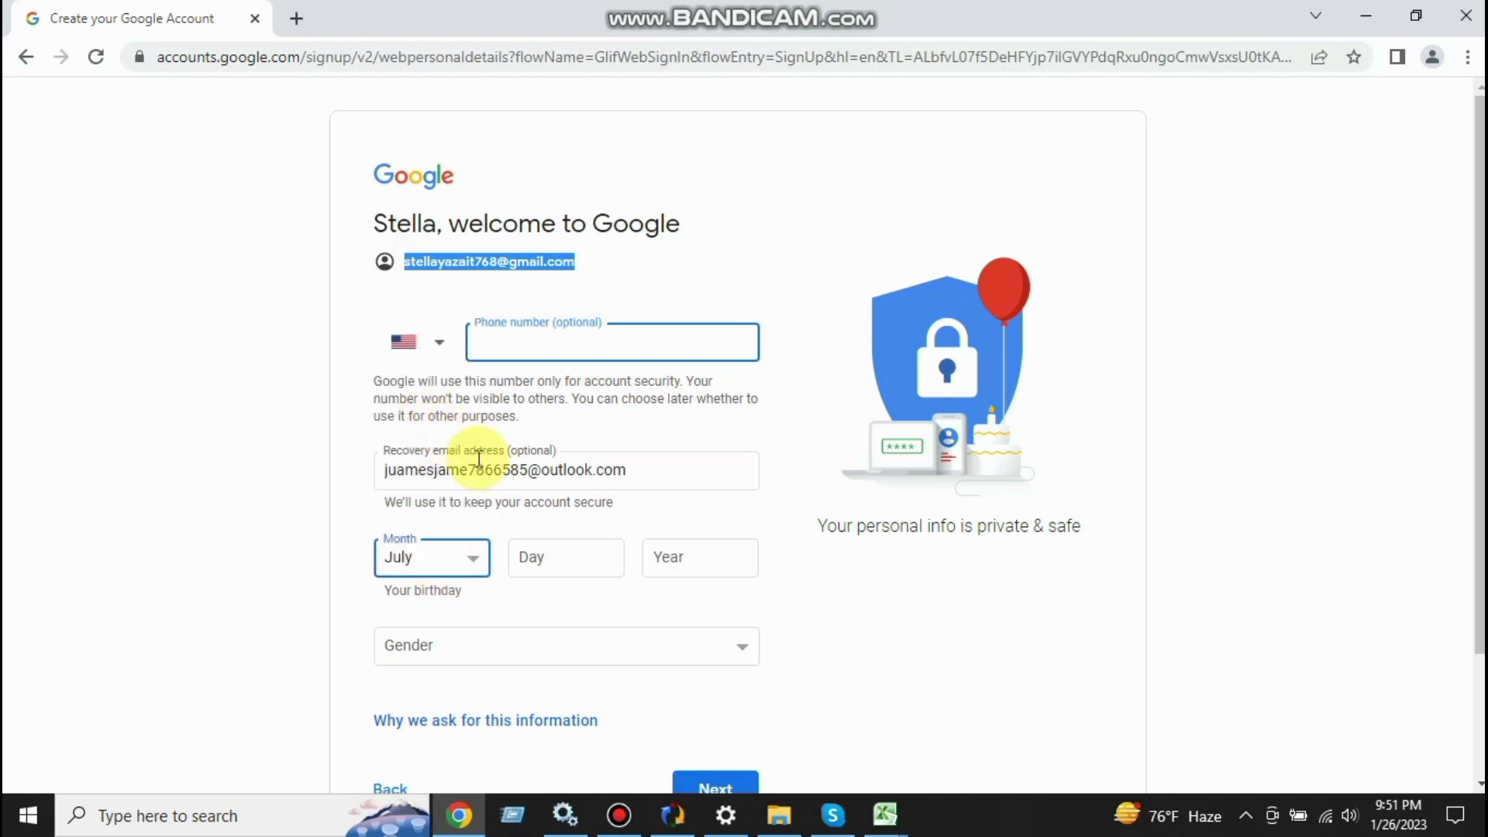
{"action": "left_click", "coordinate": [542, 556]}
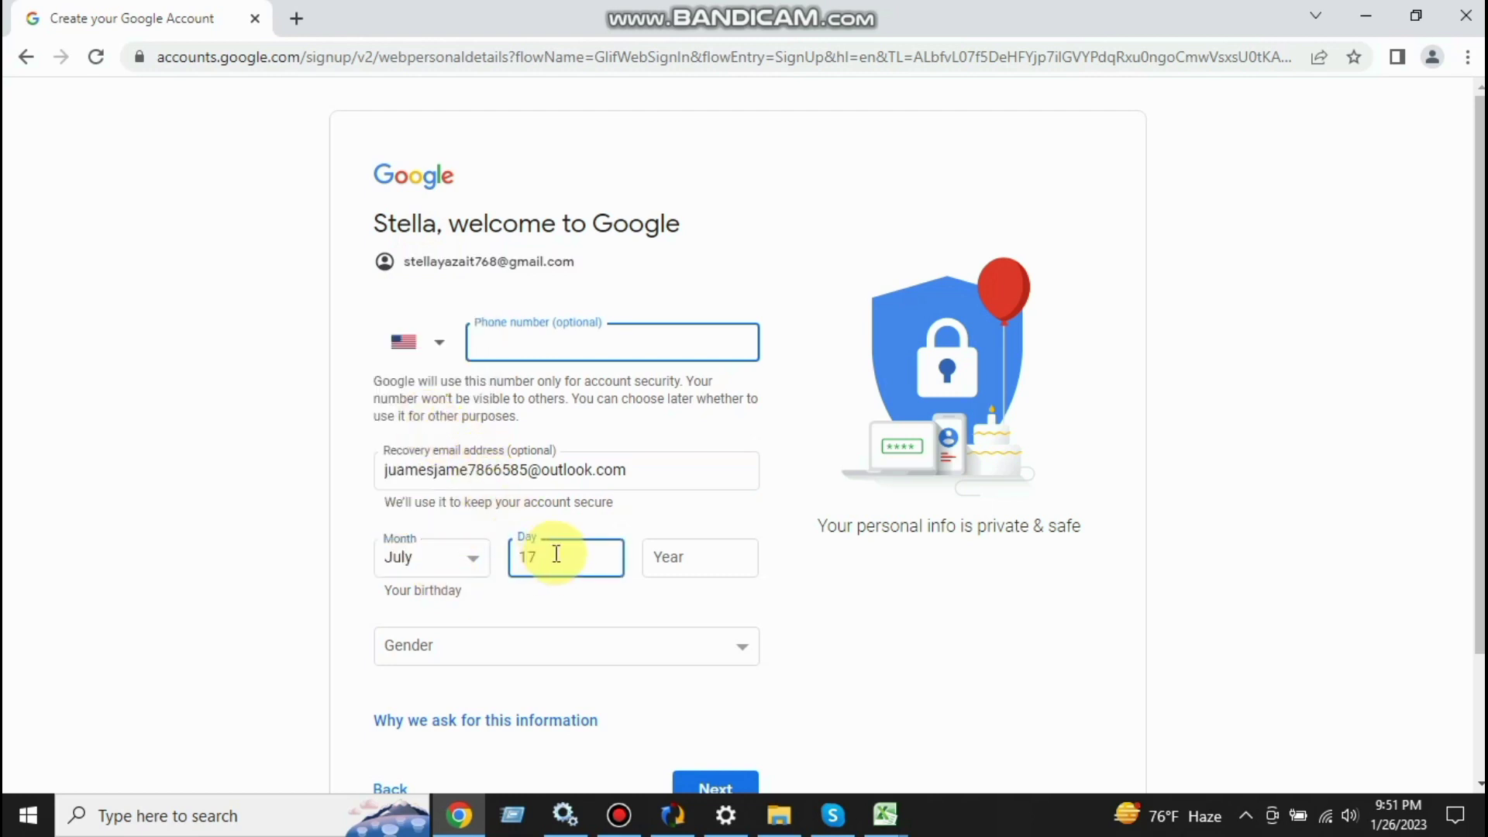
{"action": "type", "text": "17"}
{"action": "left_click", "coordinate": [692, 564]}
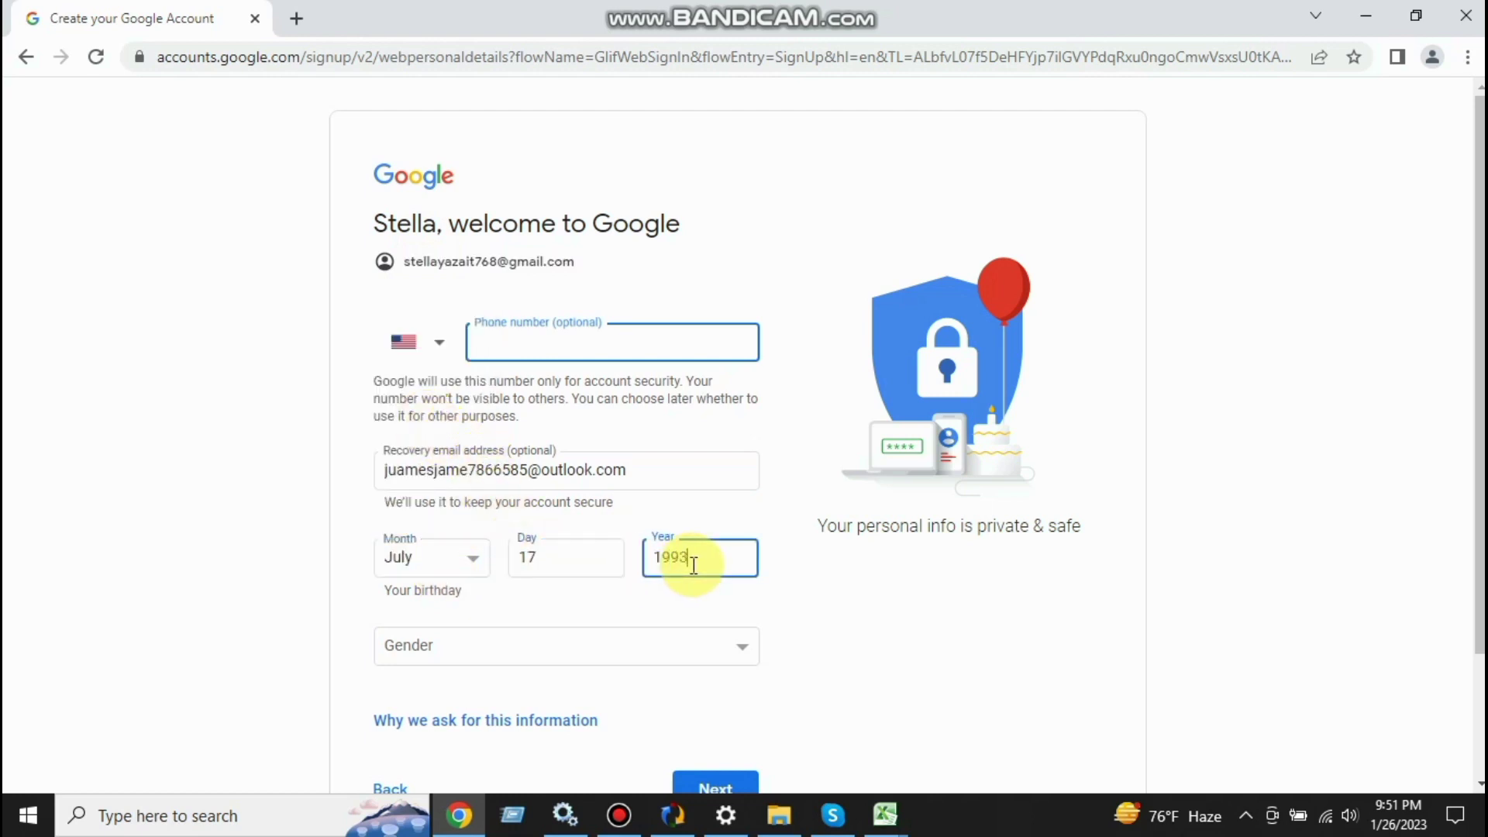
{"action": "type", "text": "1993"}
Set the gender to Male.
{"action": "left_click", "coordinate": [675, 648]}
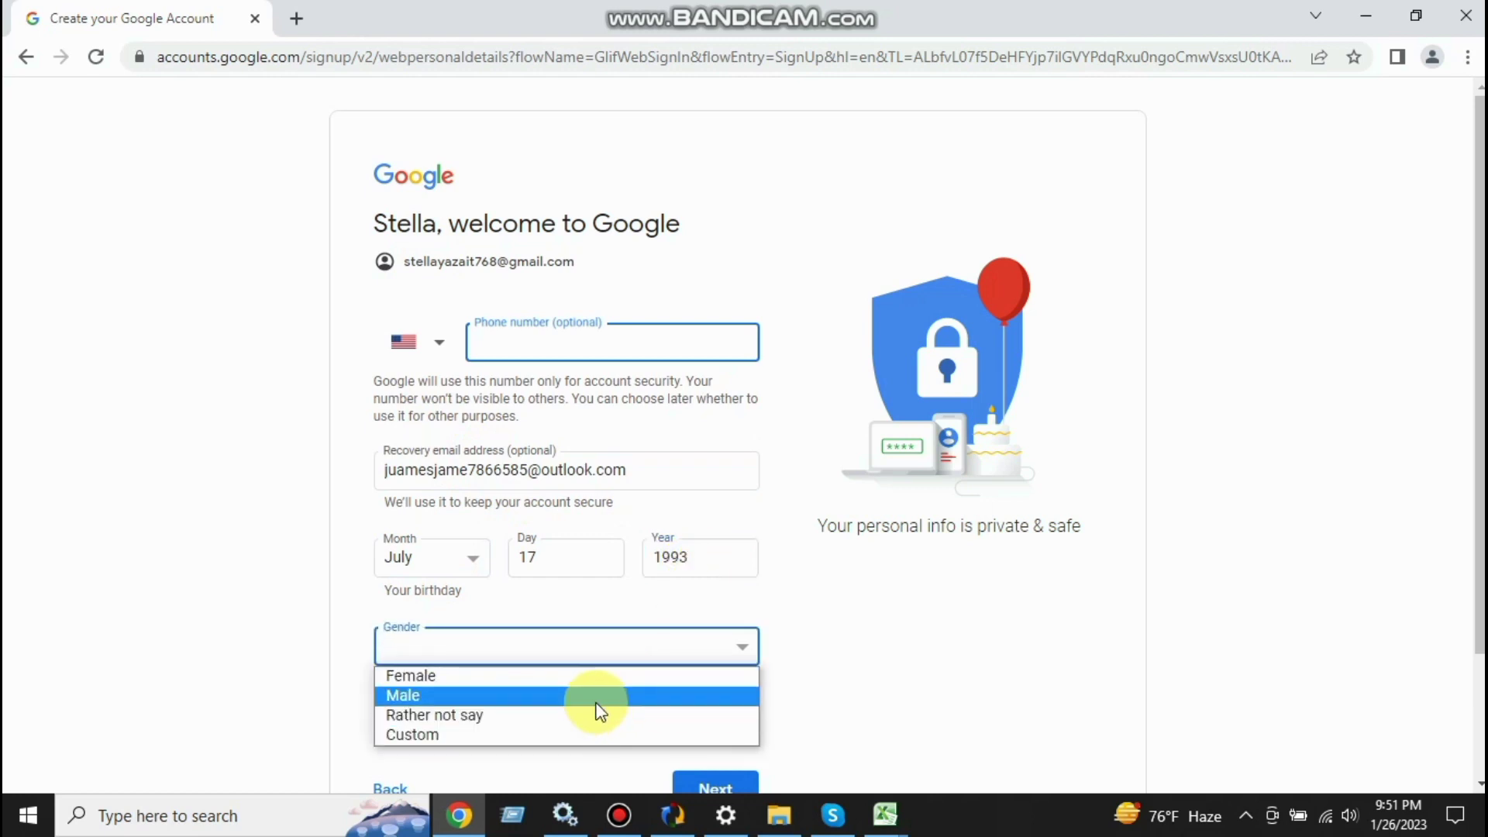
{"action": "left_click", "coordinate": [601, 711]}
{"action": "scroll", "coordinate": [707, 568], "scroll_direction": "down", "scroll_amount": 2}
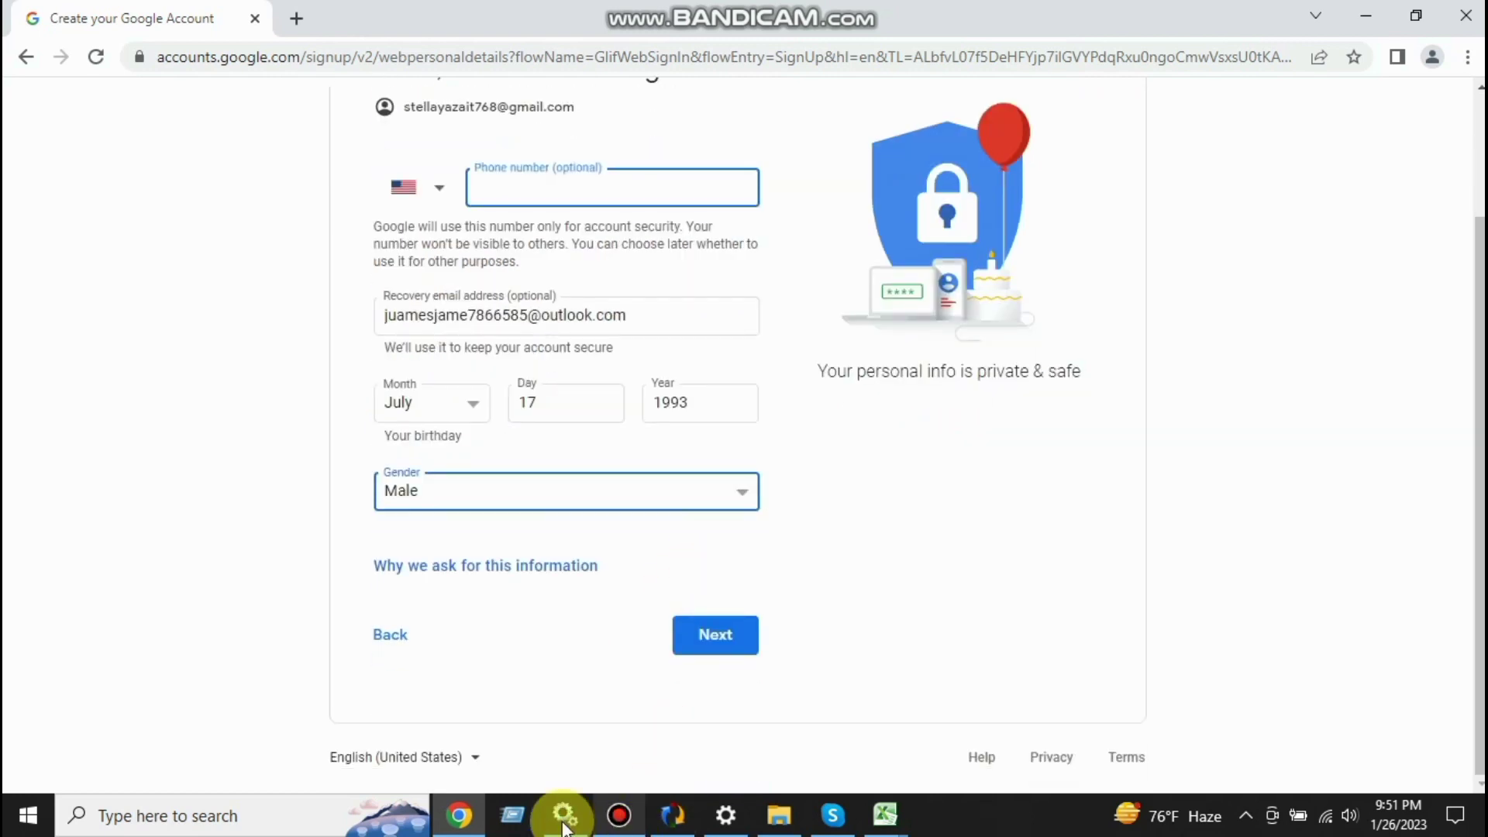
Paste the new Gmail address into cell C4 of the work spreadsheet, then return to Chrome.
{"action": "left_click", "coordinate": [883, 814]}
{"action": "left_click", "coordinate": [784, 717]}
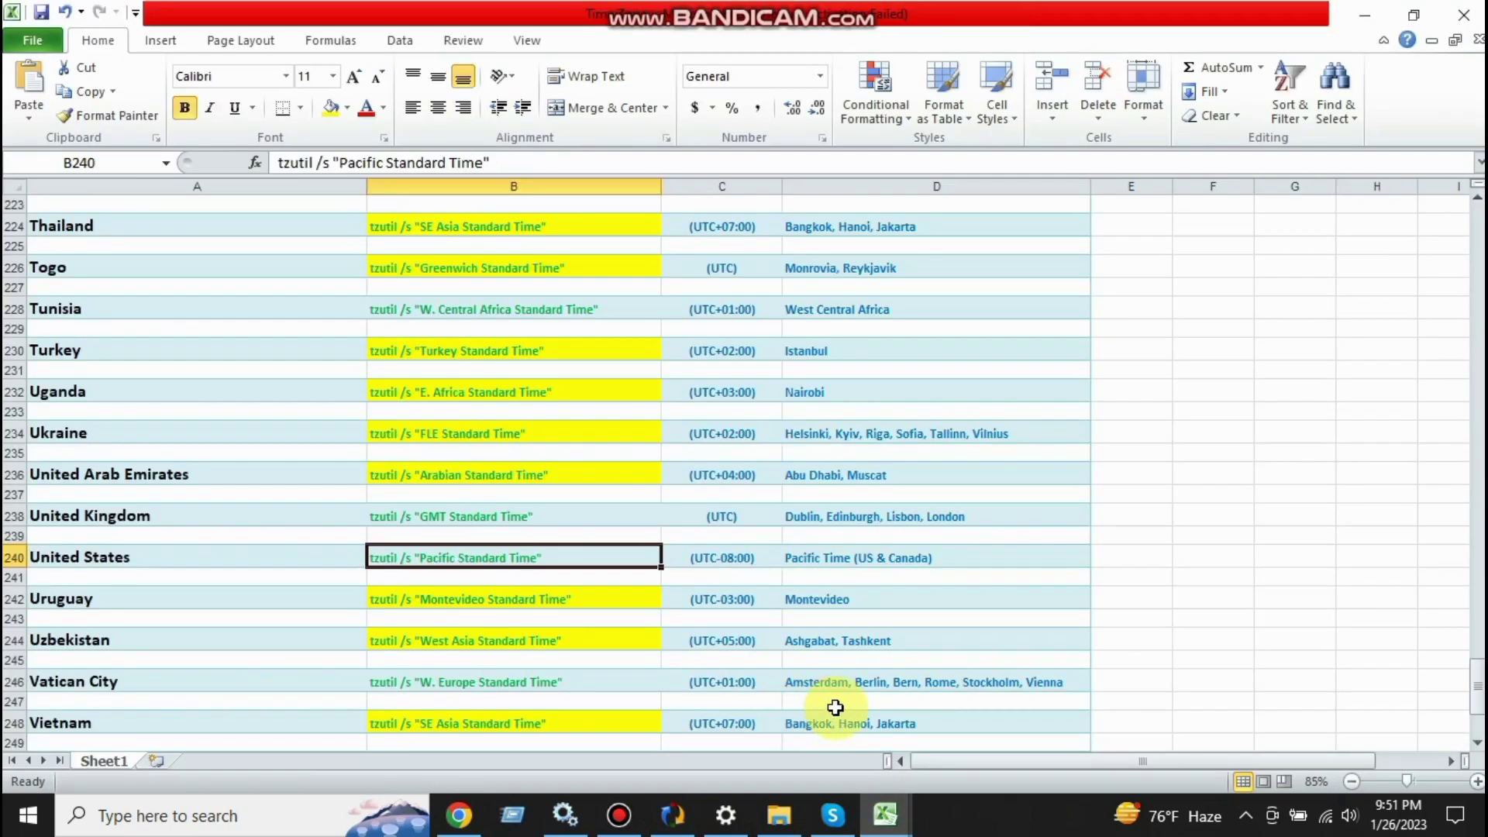
{"action": "mouse_move", "coordinate": [883, 813]}
{"action": "left_click", "coordinate": [940, 704]}
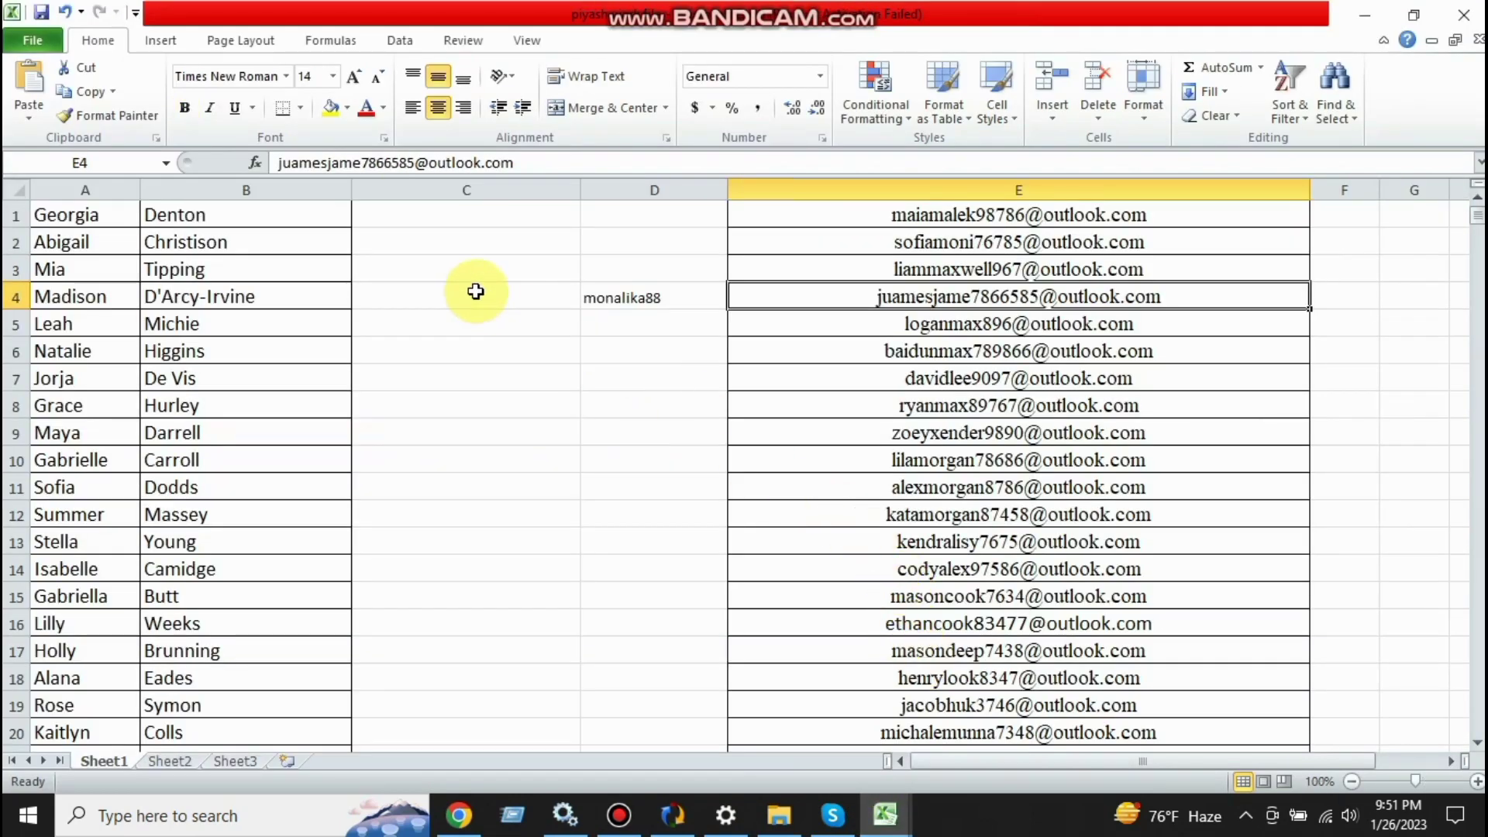
{"action": "left_click", "coordinate": [474, 301]}
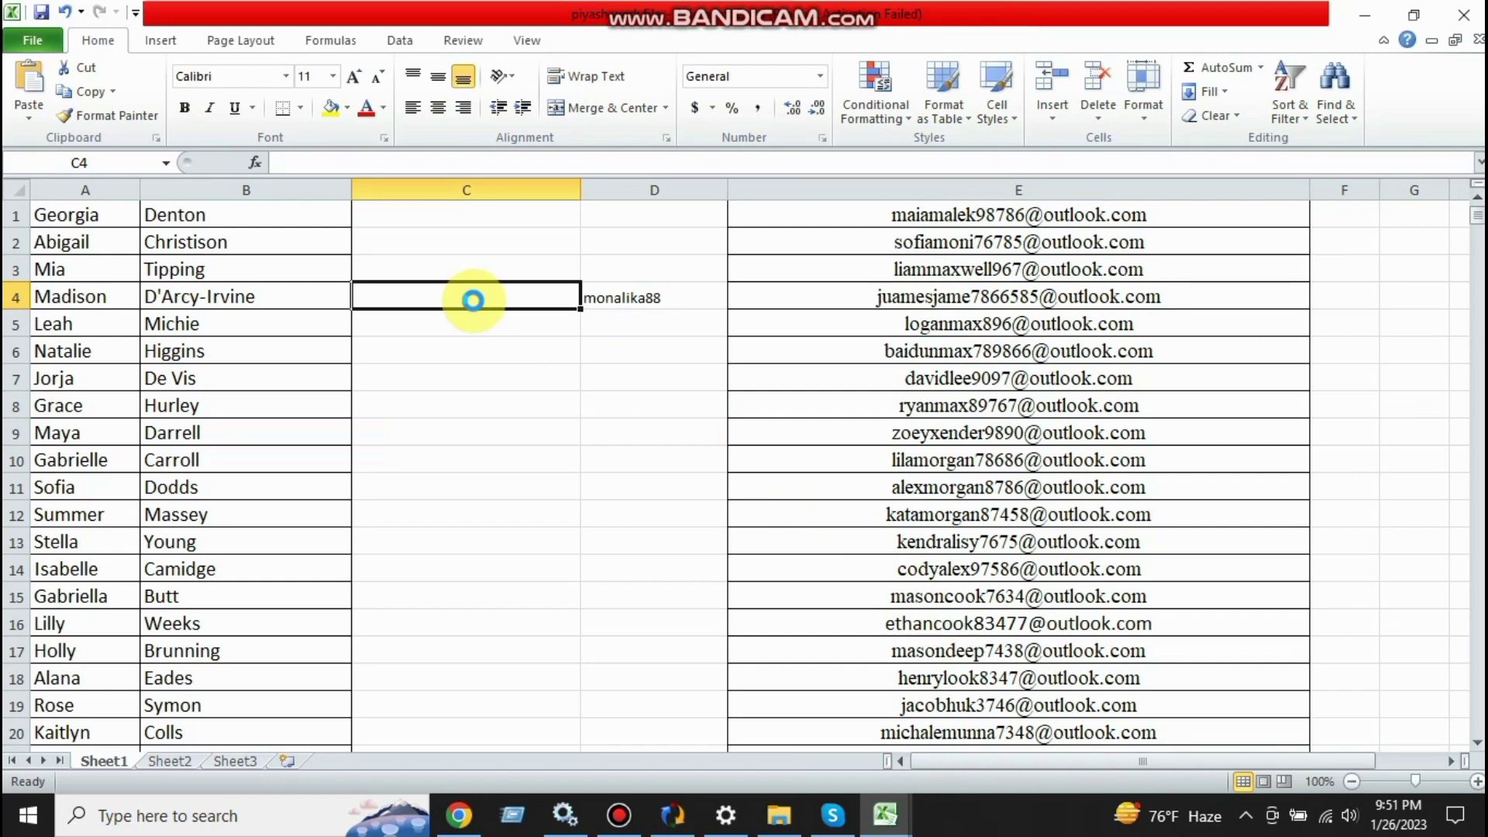
{"action": "key", "text": "ctrl+v"}
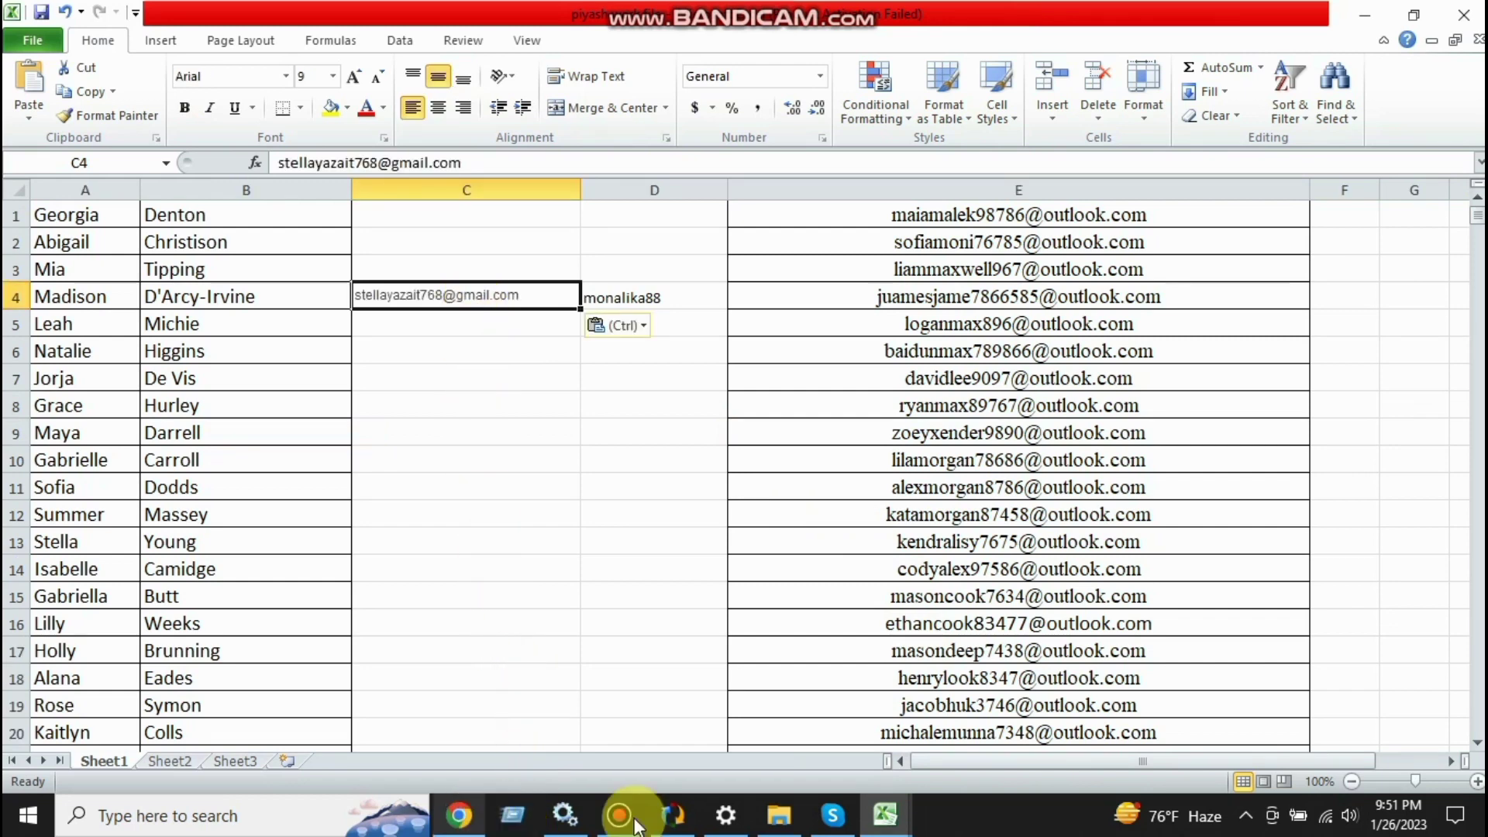
{"action": "left_click", "coordinate": [463, 814]}
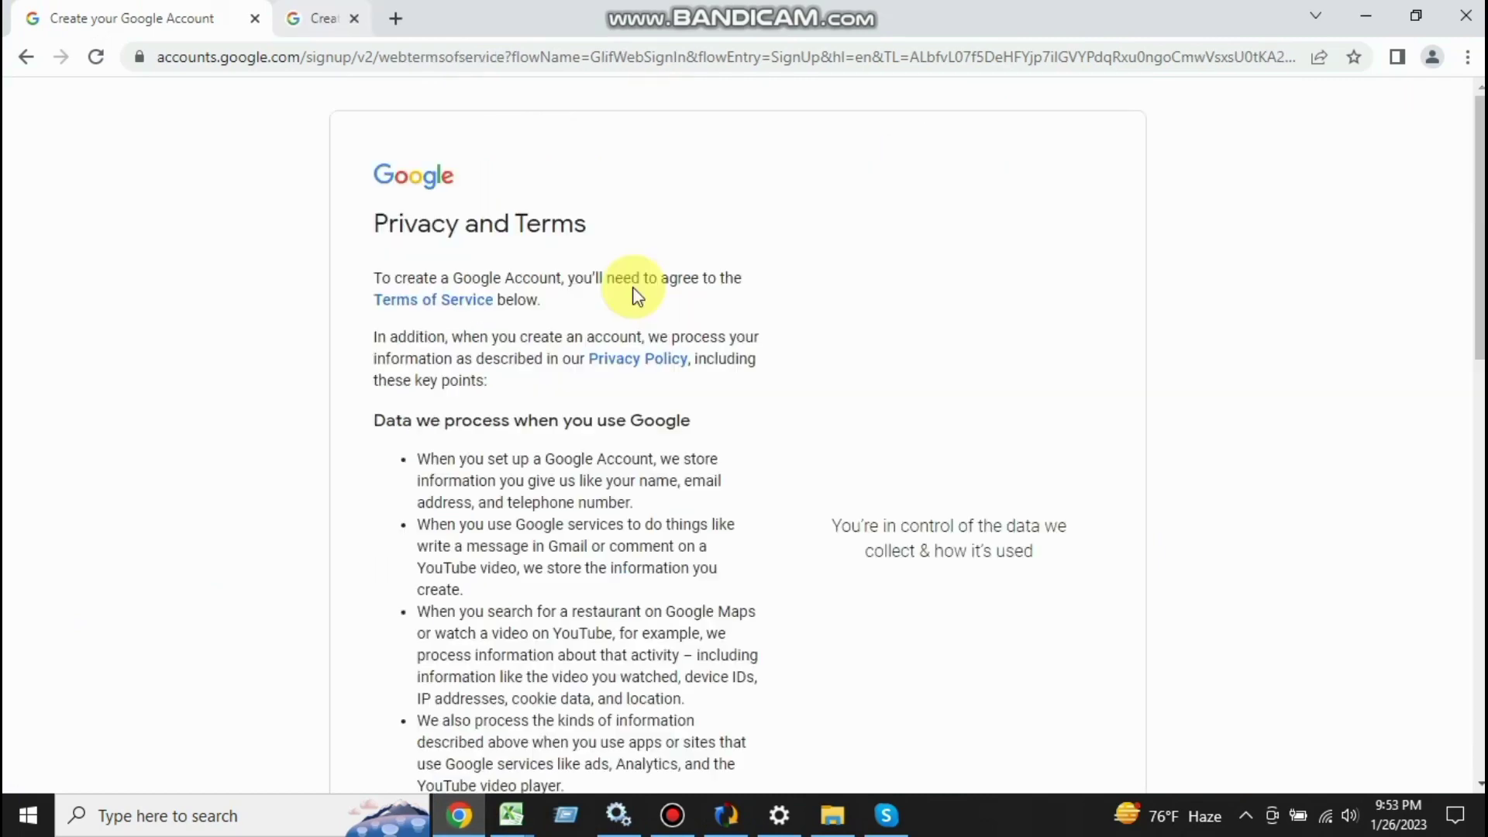
Submit the personal details and agree to Google's Privacy and Terms.
{"action": "scroll", "coordinate": [731, 521], "scroll_direction": "down", "scroll_amount": 15}
{"action": "left_click", "coordinate": [713, 624]}
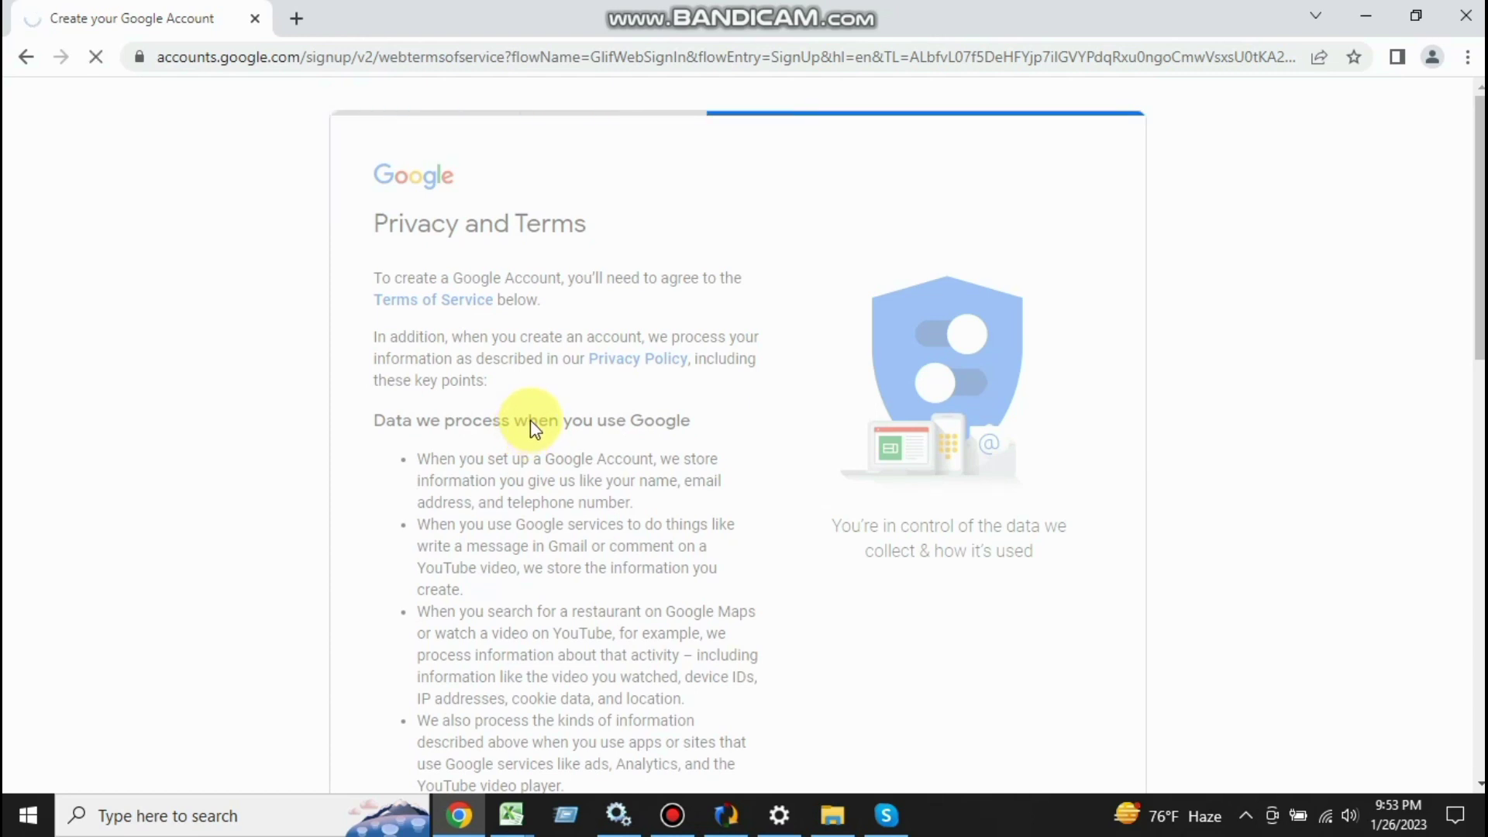
{"action": "scroll", "coordinate": [530, 420], "scroll_direction": "down", "scroll_amount": 10}
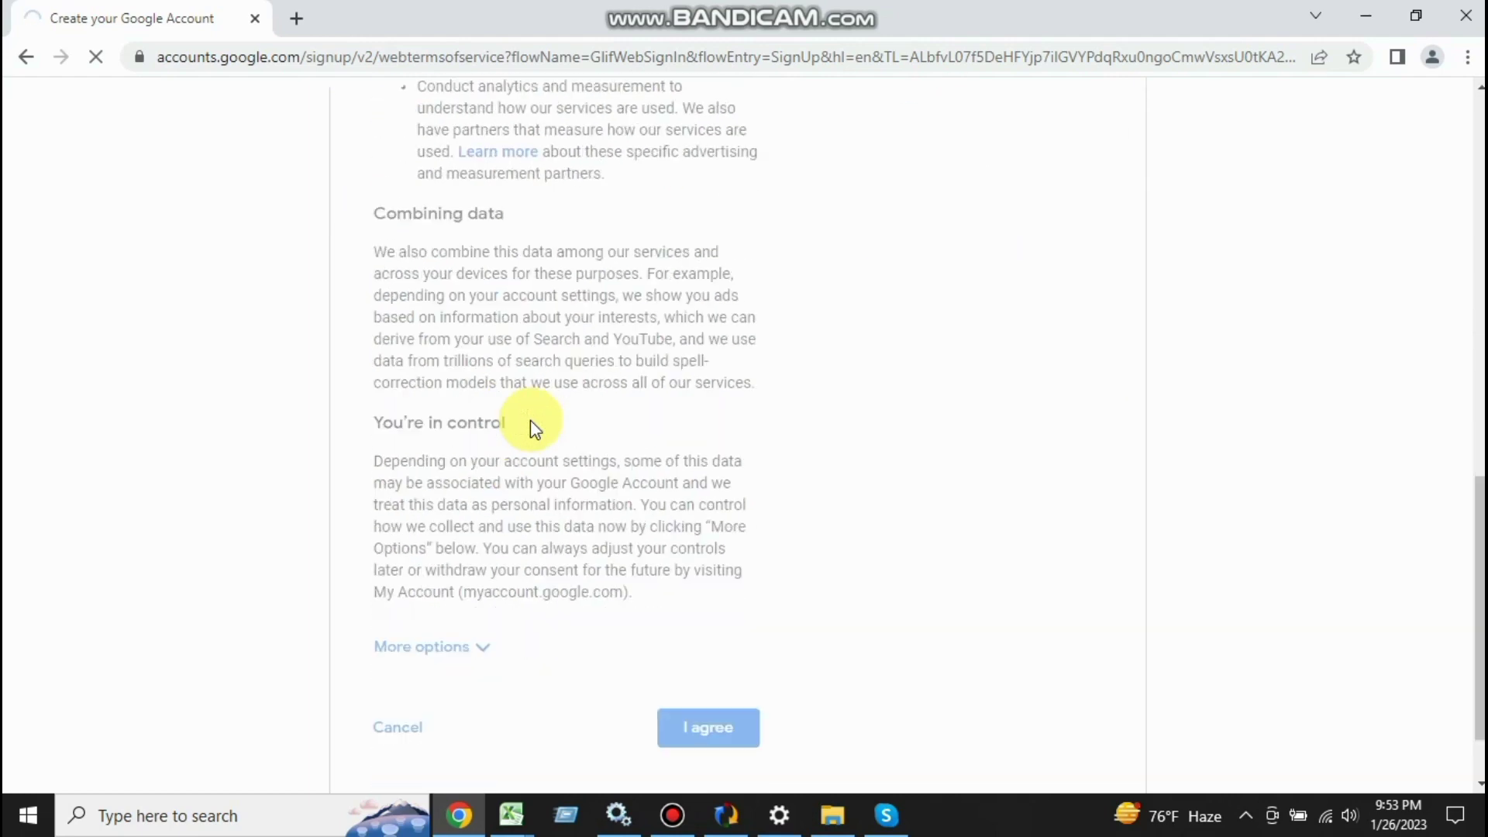
{"action": "scroll", "coordinate": [530, 420], "scroll_direction": "up", "scroll_amount": 10}
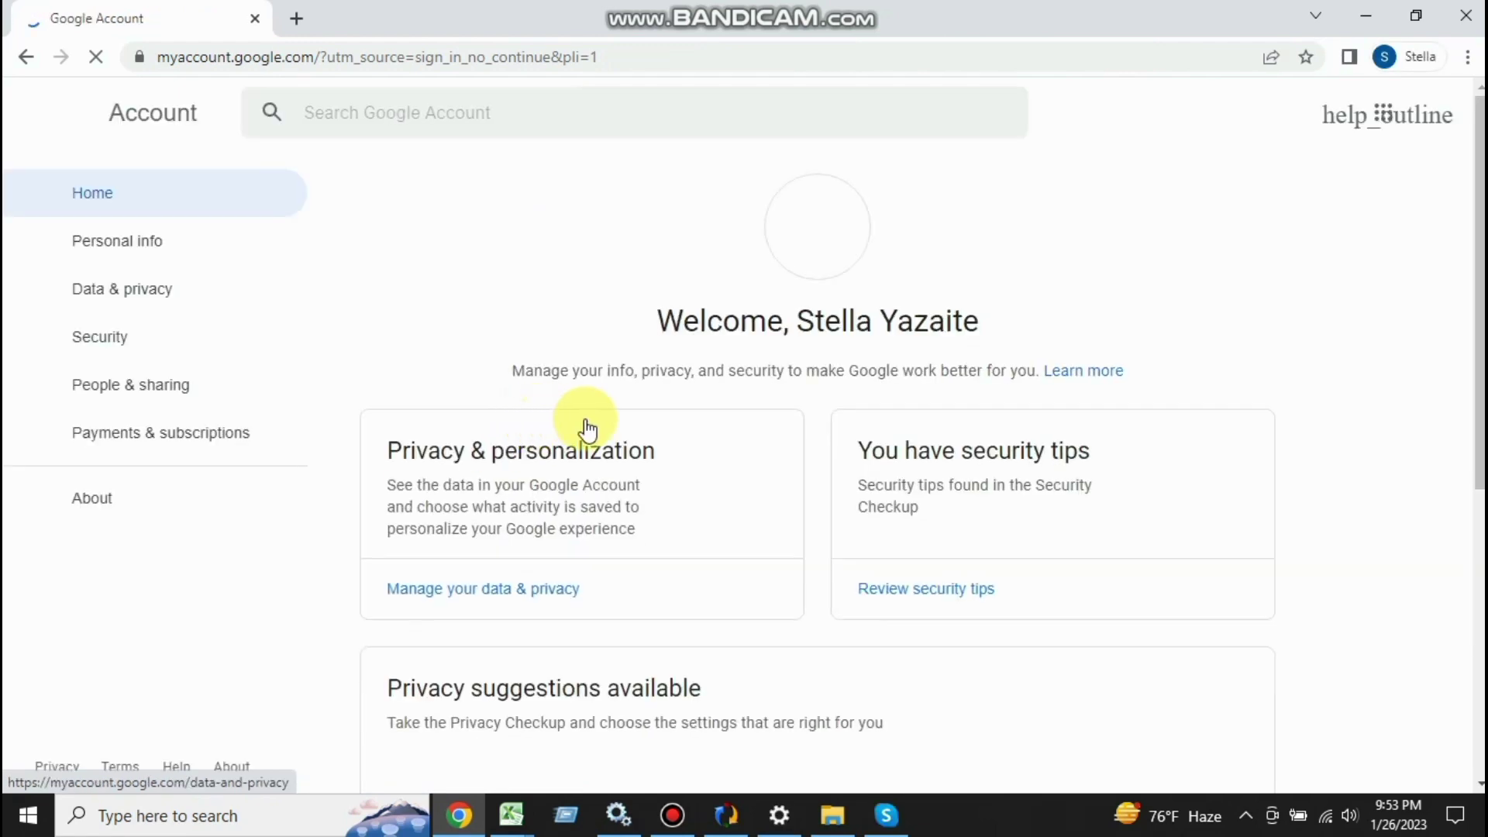
Copy the next first and last name from cells A12:B12 of the work spreadsheet.
{"action": "scroll", "coordinate": [659, 449], "scroll_direction": "down", "scroll_amount": 5}
{"action": "scroll", "coordinate": [736, 458], "scroll_direction": "up", "scroll_amount": 5}
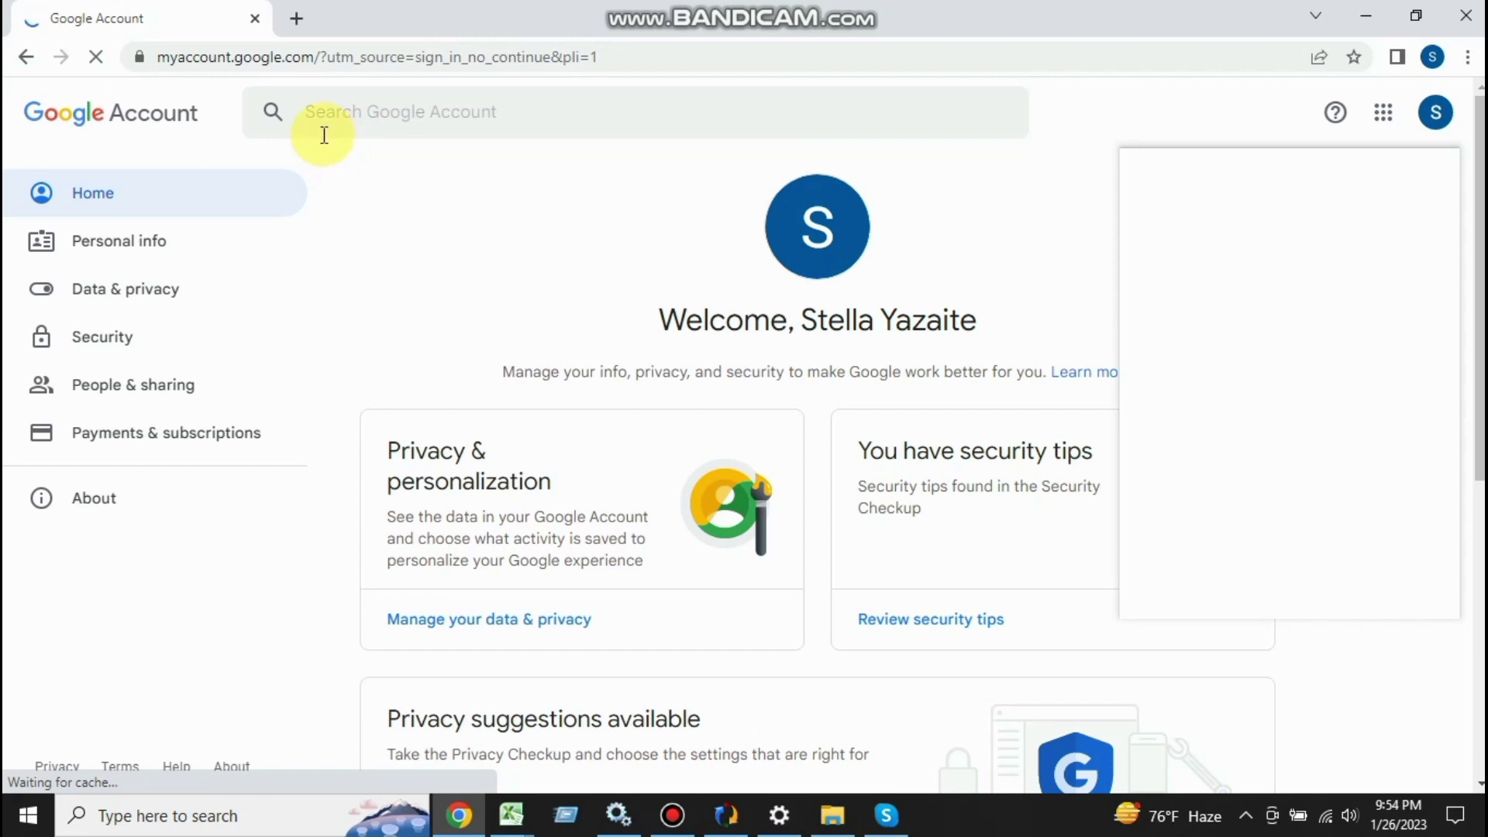
{"action": "scroll", "coordinate": [571, 427], "scroll_direction": "down", "scroll_amount": 1}
{"action": "scroll", "coordinate": [571, 421], "scroll_direction": "up", "scroll_amount": 1}
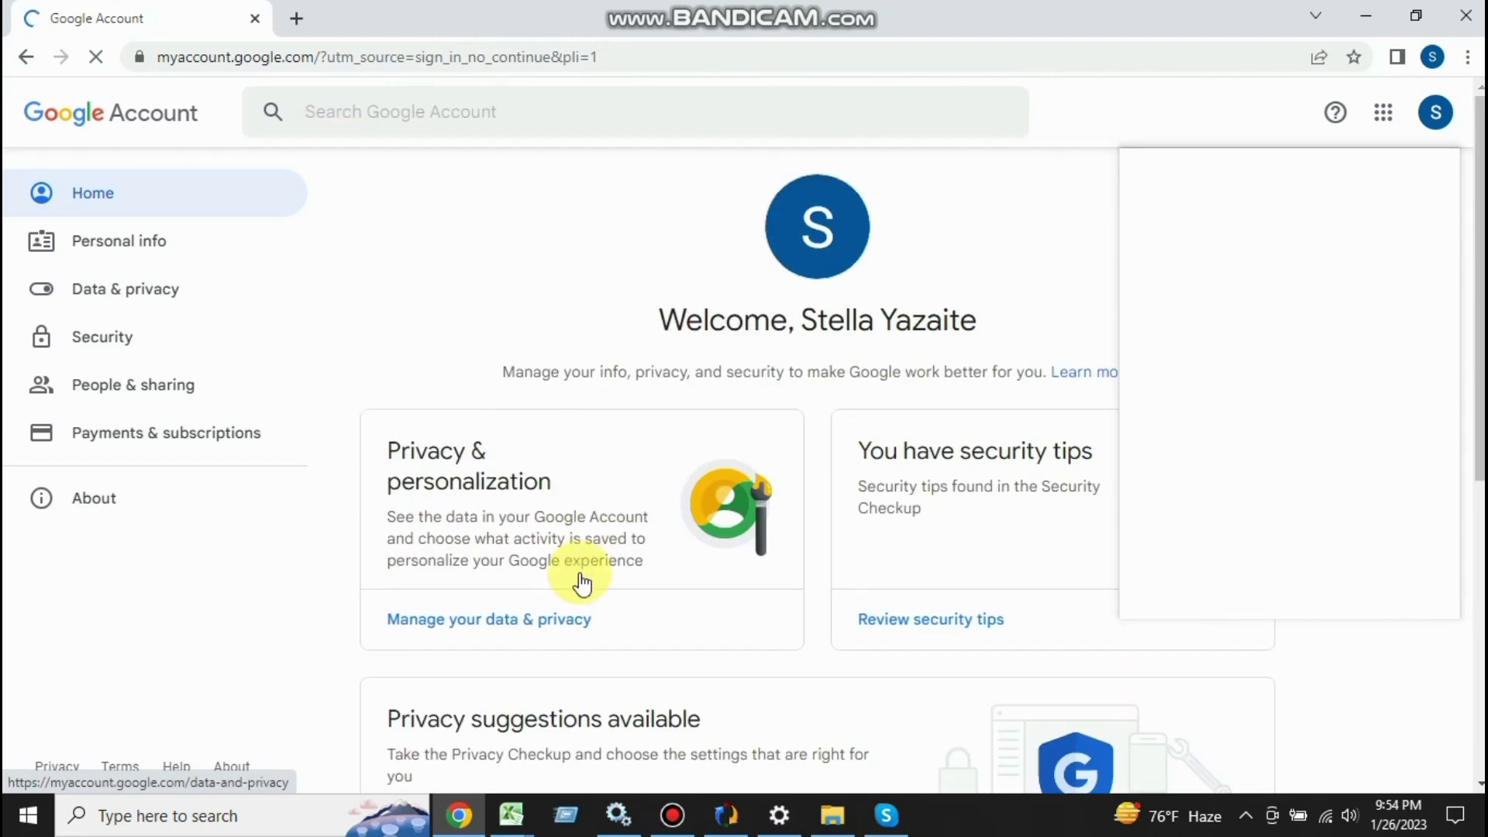
{"action": "mouse_move", "coordinate": [511, 814]}
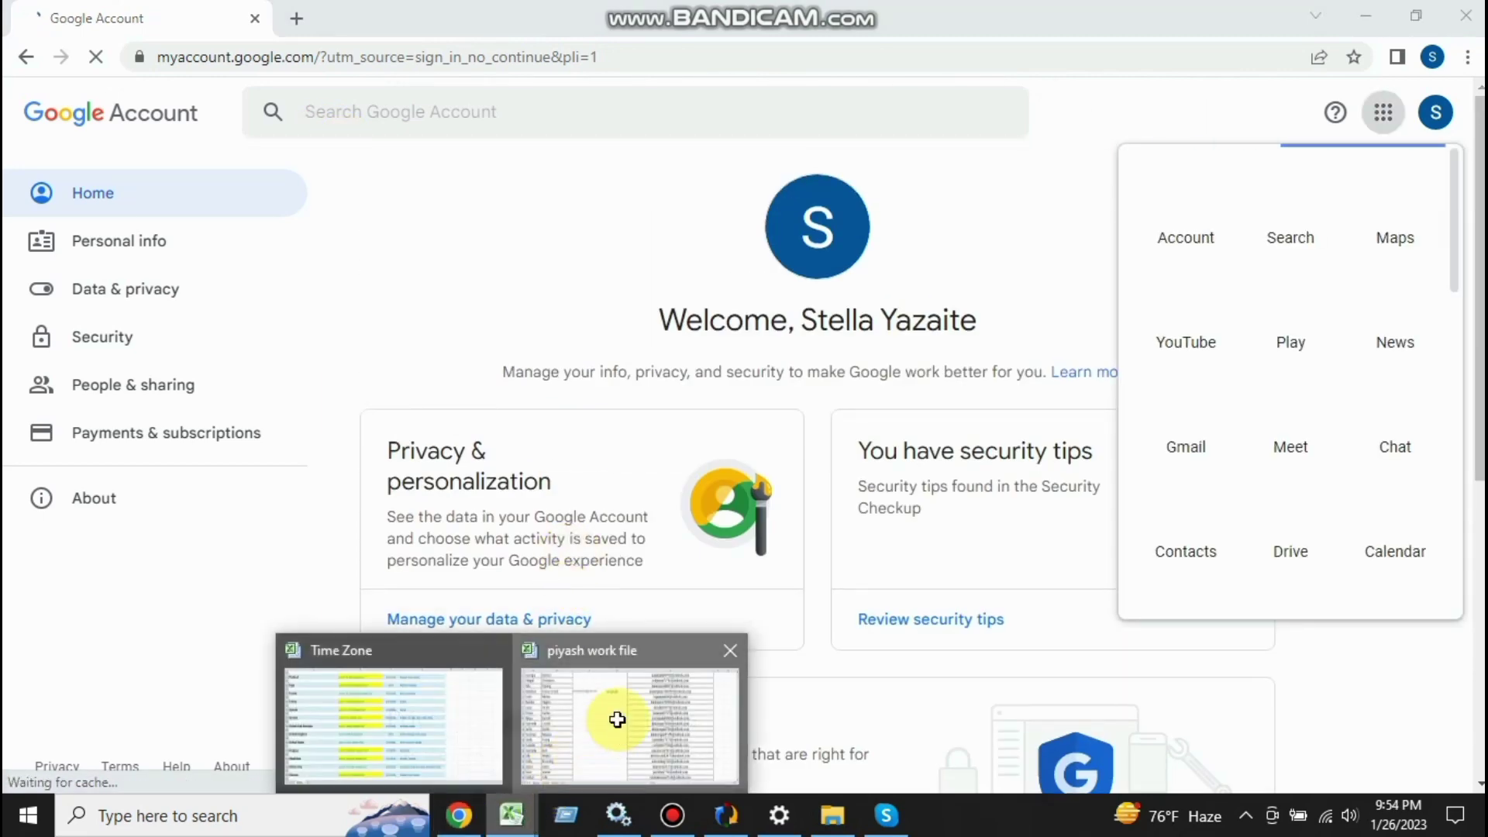
{"action": "left_click", "coordinate": [617, 720]}
{"action": "left_click", "coordinate": [115, 516]}
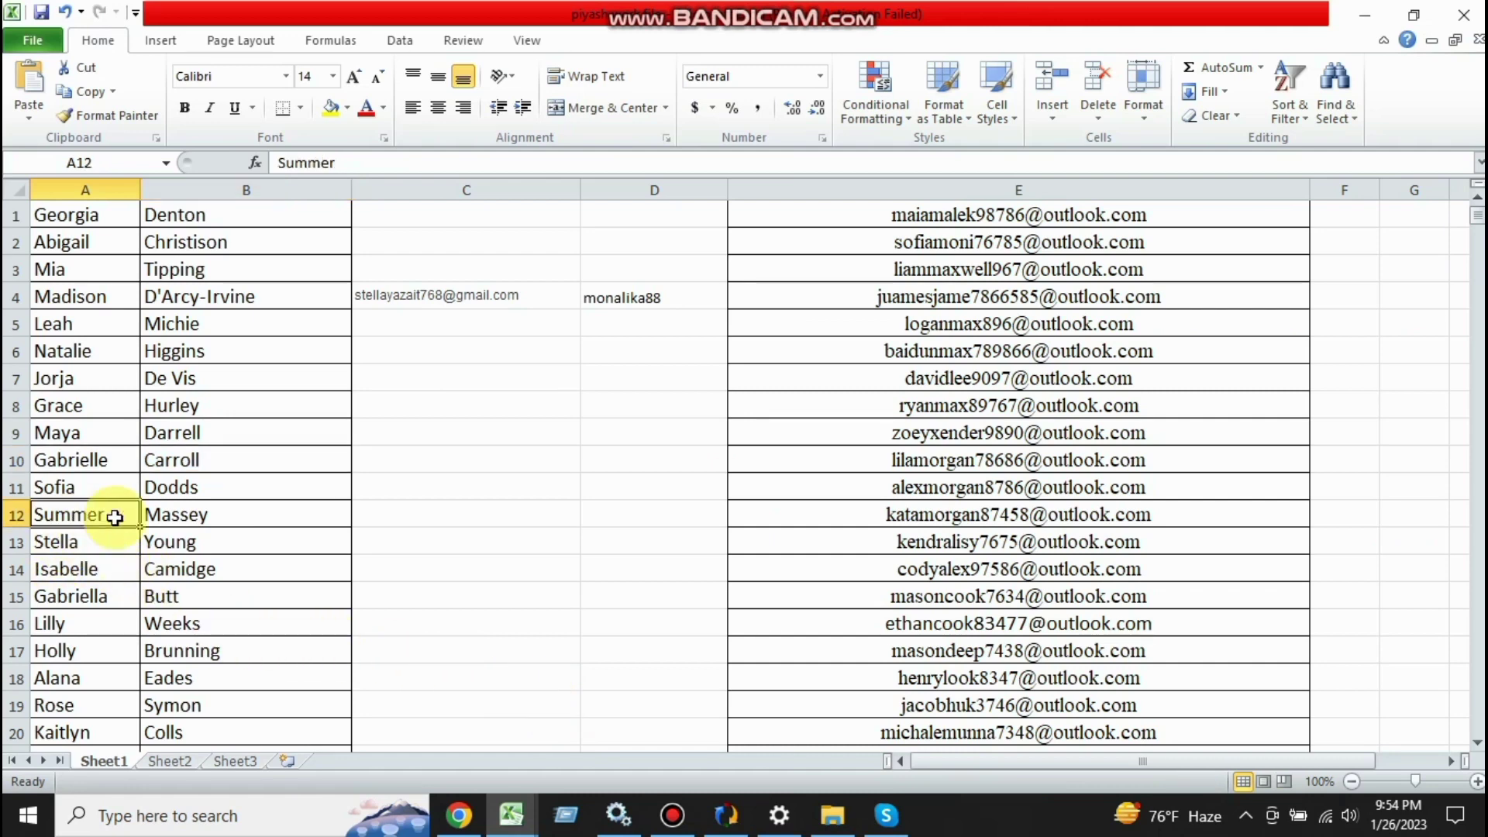
{"action": "left_click_drag", "start_coordinate": [115, 518], "coordinate": [158, 518]}
{"action": "key", "text": "ctrl+c"}
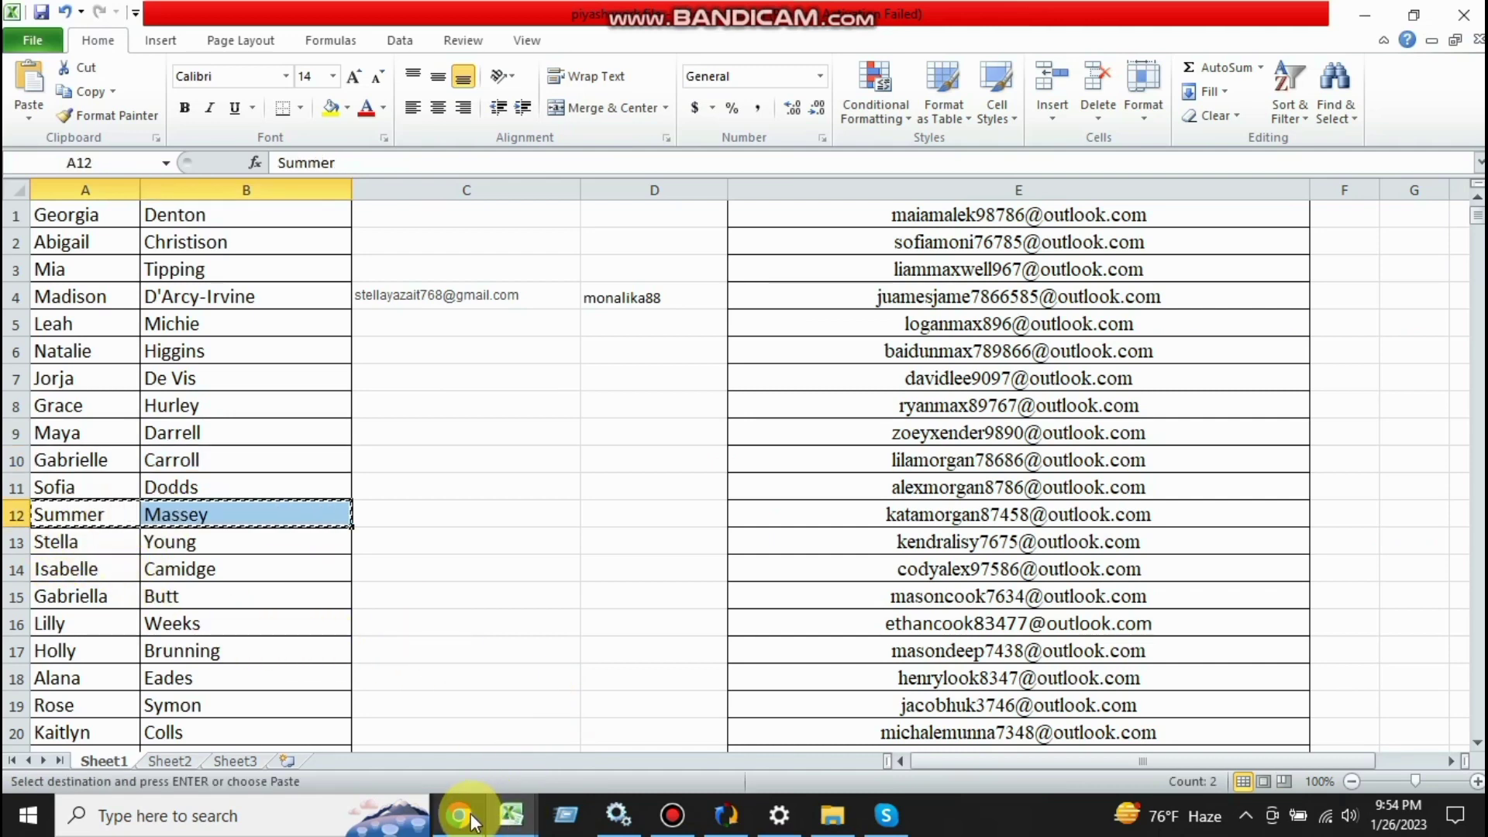
{"action": "left_click", "coordinate": [460, 813]}
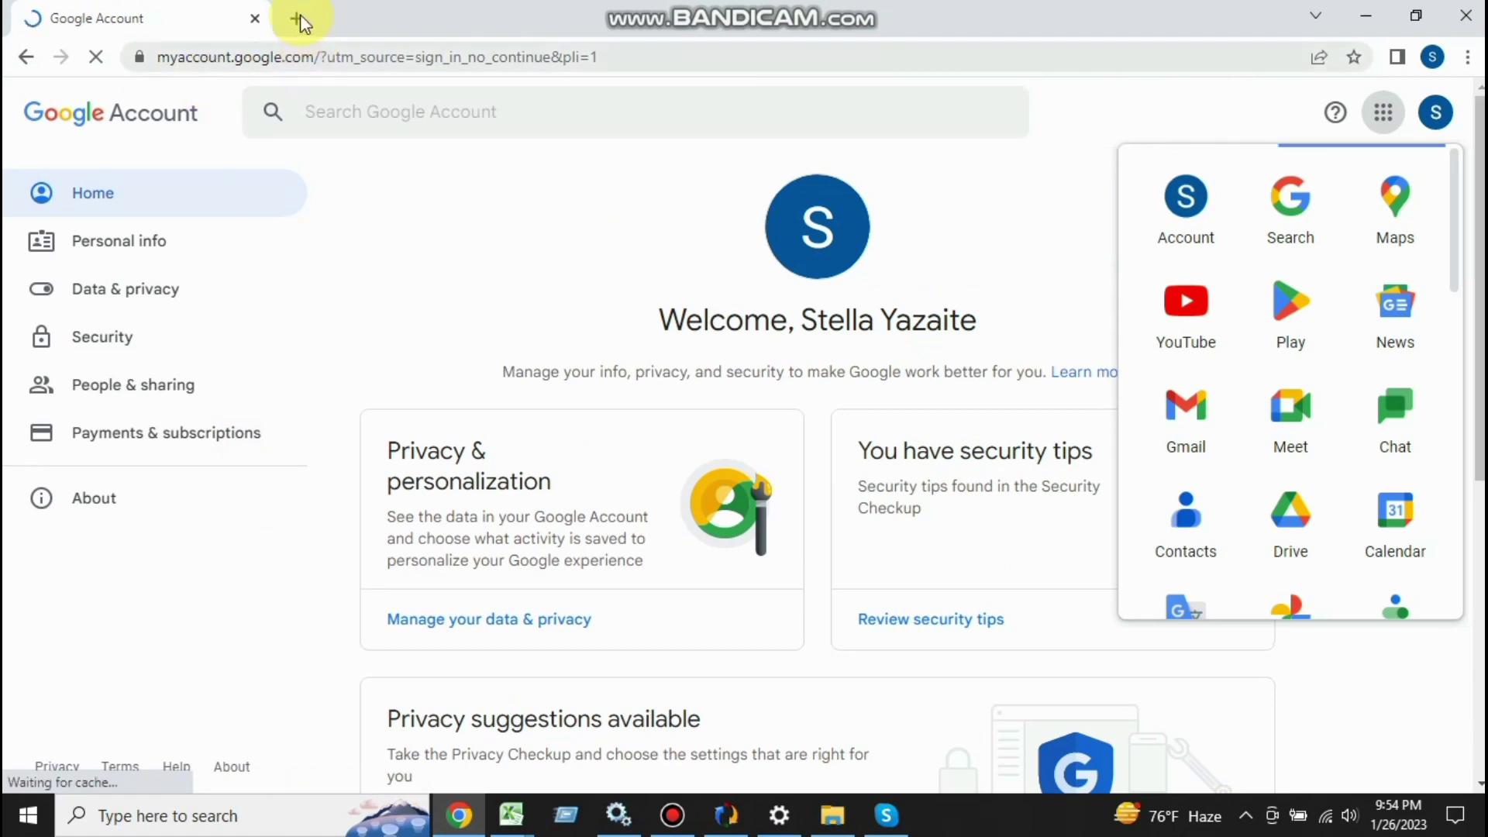
Close the Google Account tab and clear all-time history, cookies and cached files.
{"action": "left_click", "coordinate": [296, 18]}
{"action": "left_click", "coordinate": [256, 26]}
{"action": "left_click", "coordinate": [253, 17]}
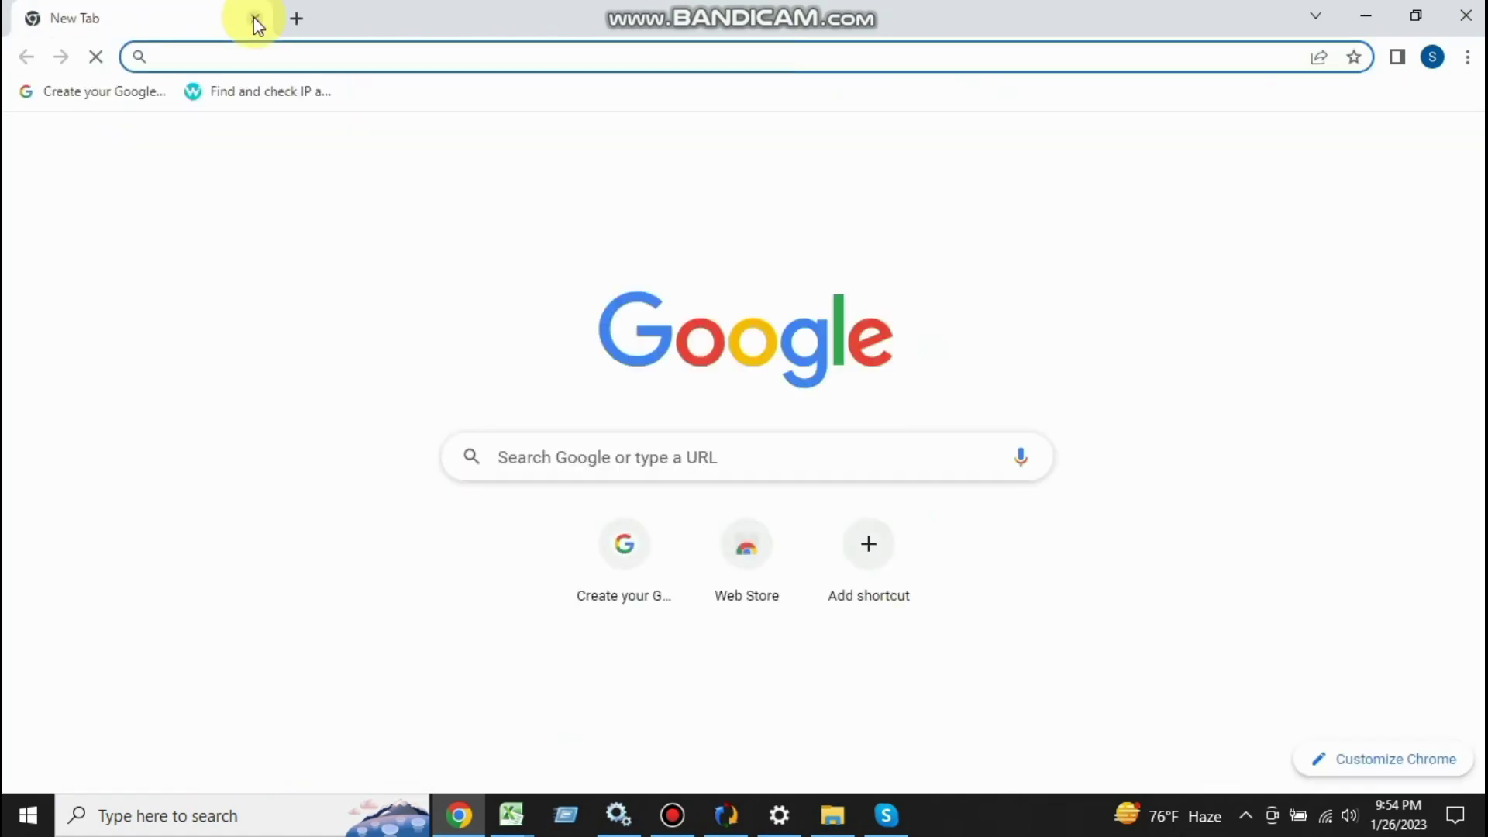
{"action": "key", "text": "ctrl+shift+Delete"}
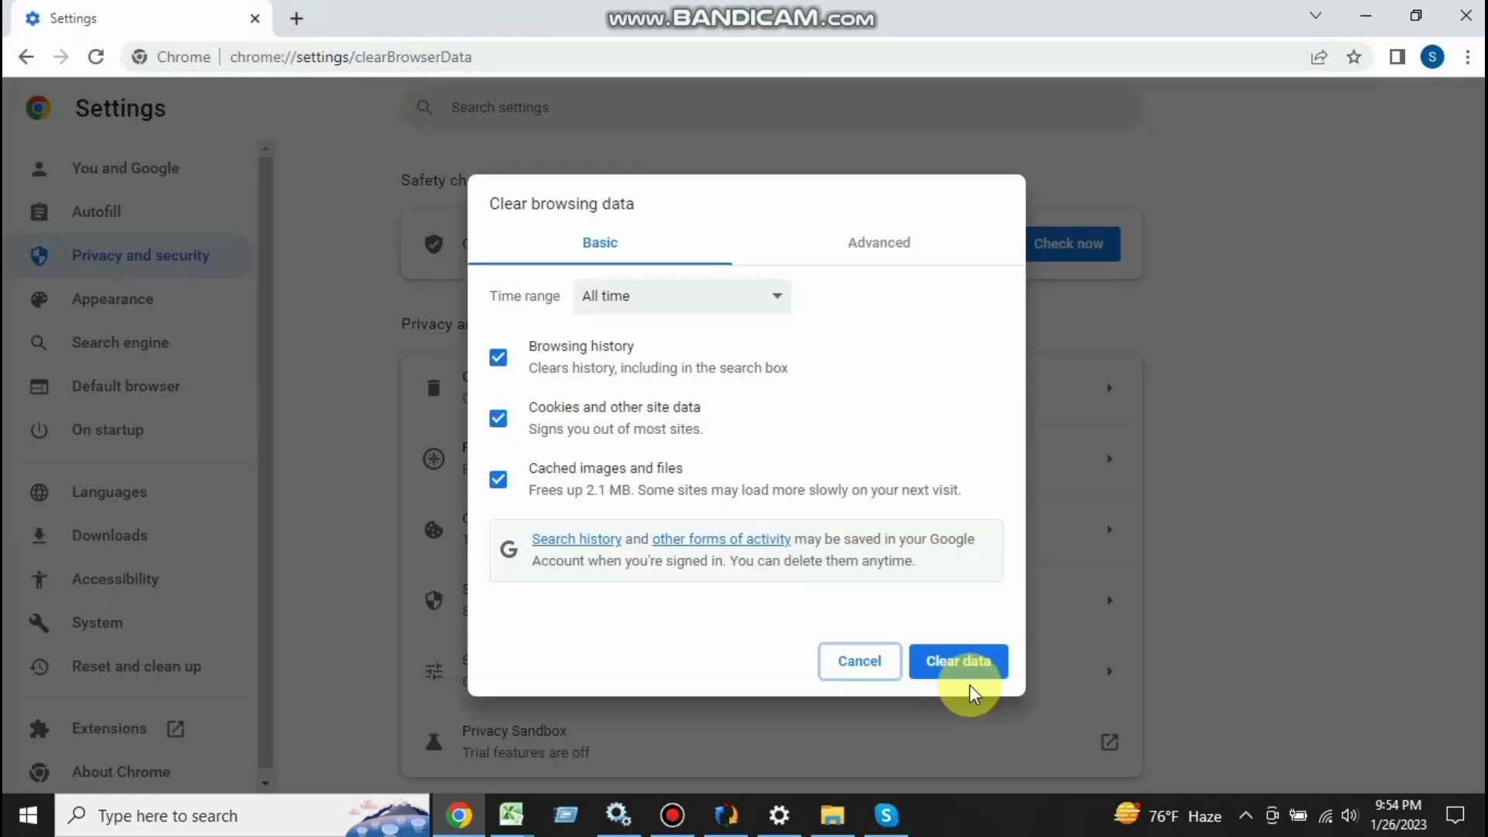
{"action": "left_click", "coordinate": [918, 657]}
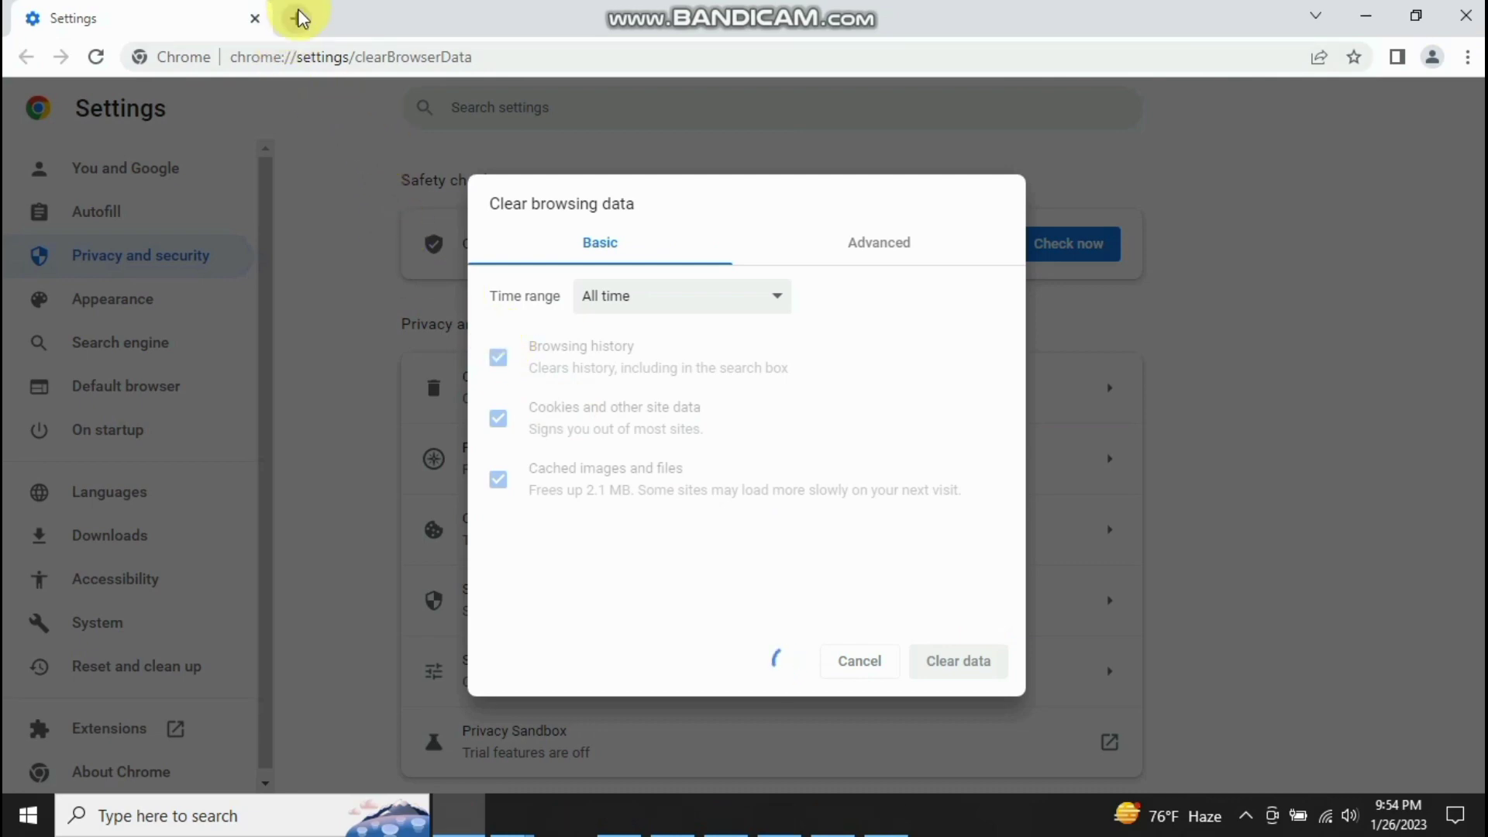